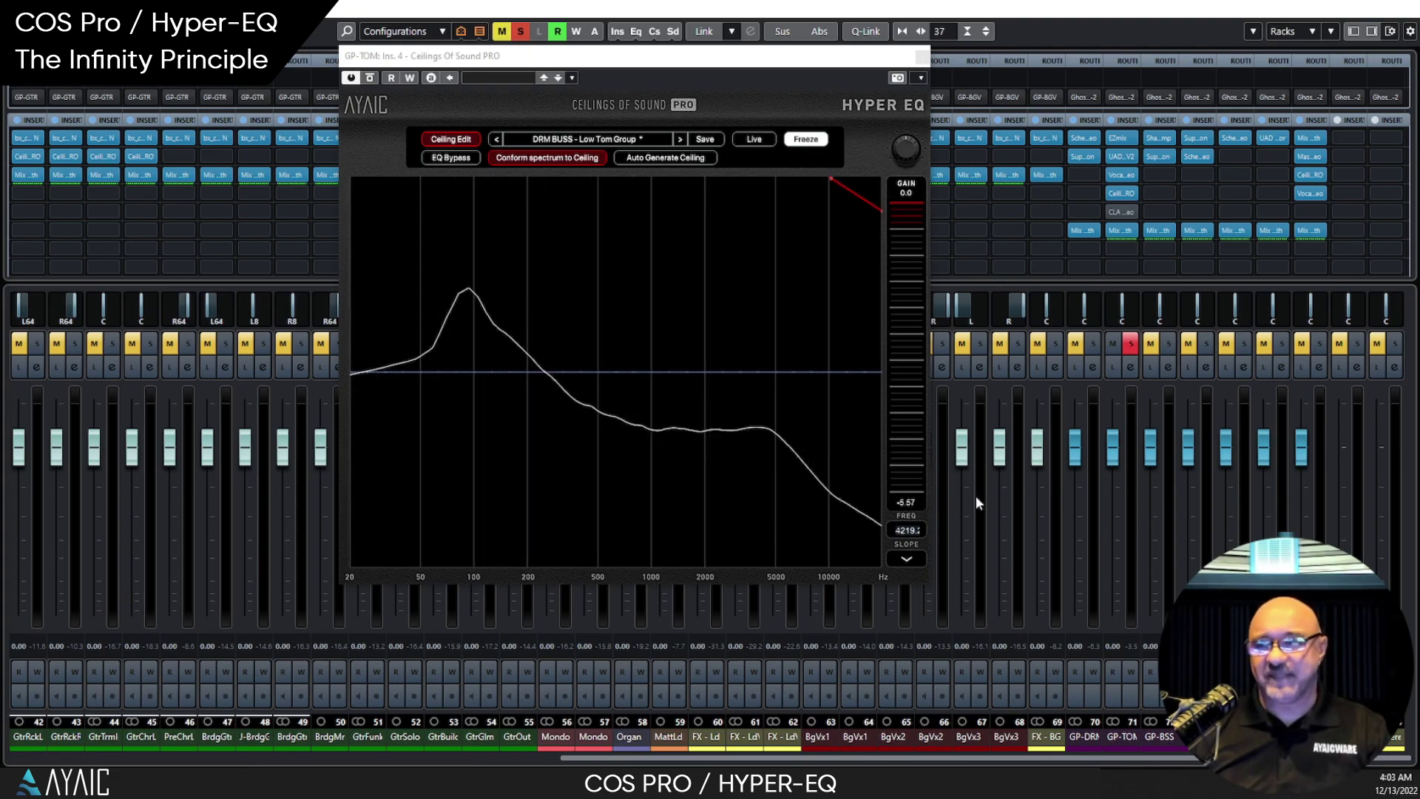
# Display a -7.5 dB/Oct slope guide and lower its frequency to 927.6 Hz so it rests on the spectrum's peaks
pyautogui.click(906, 559)
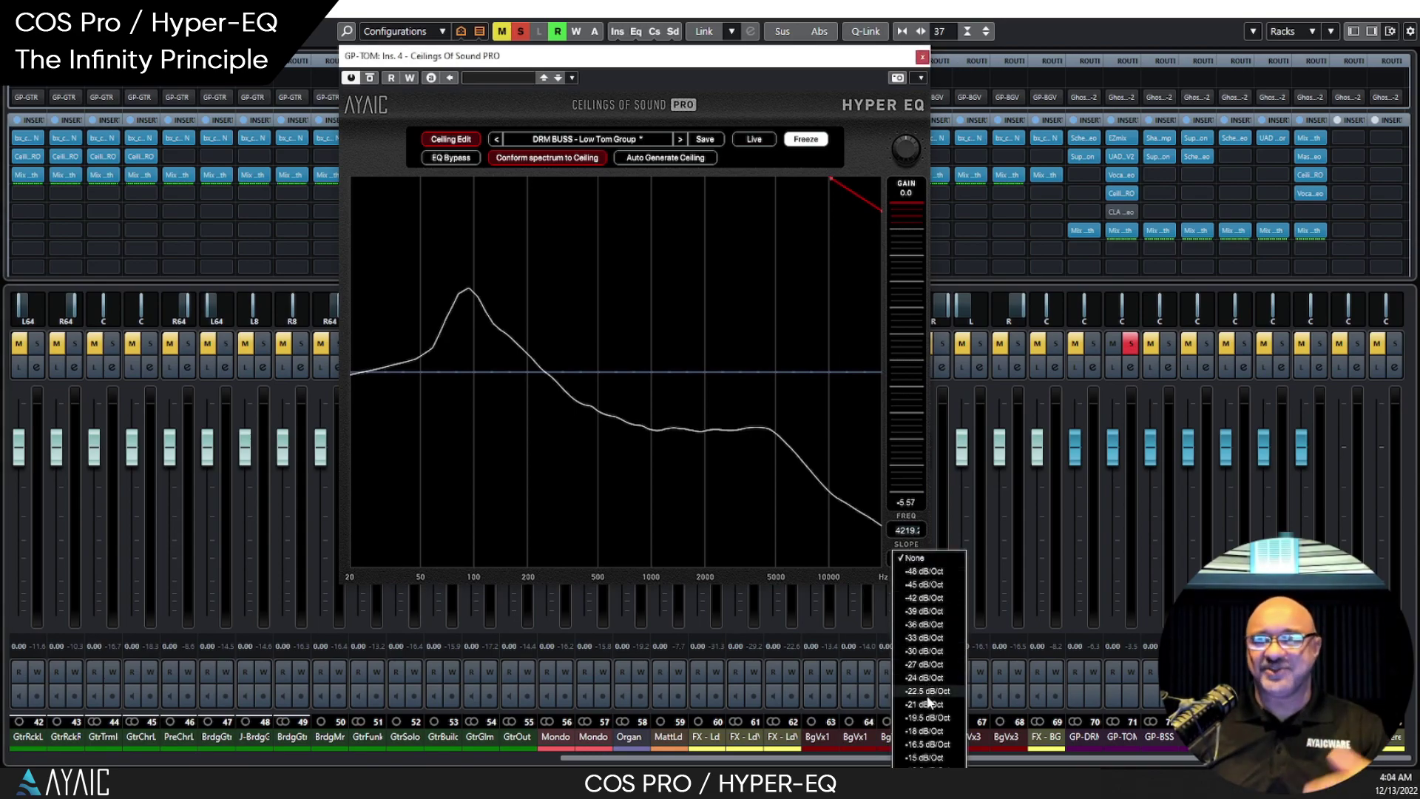
pyautogui.moveTo(924, 763)
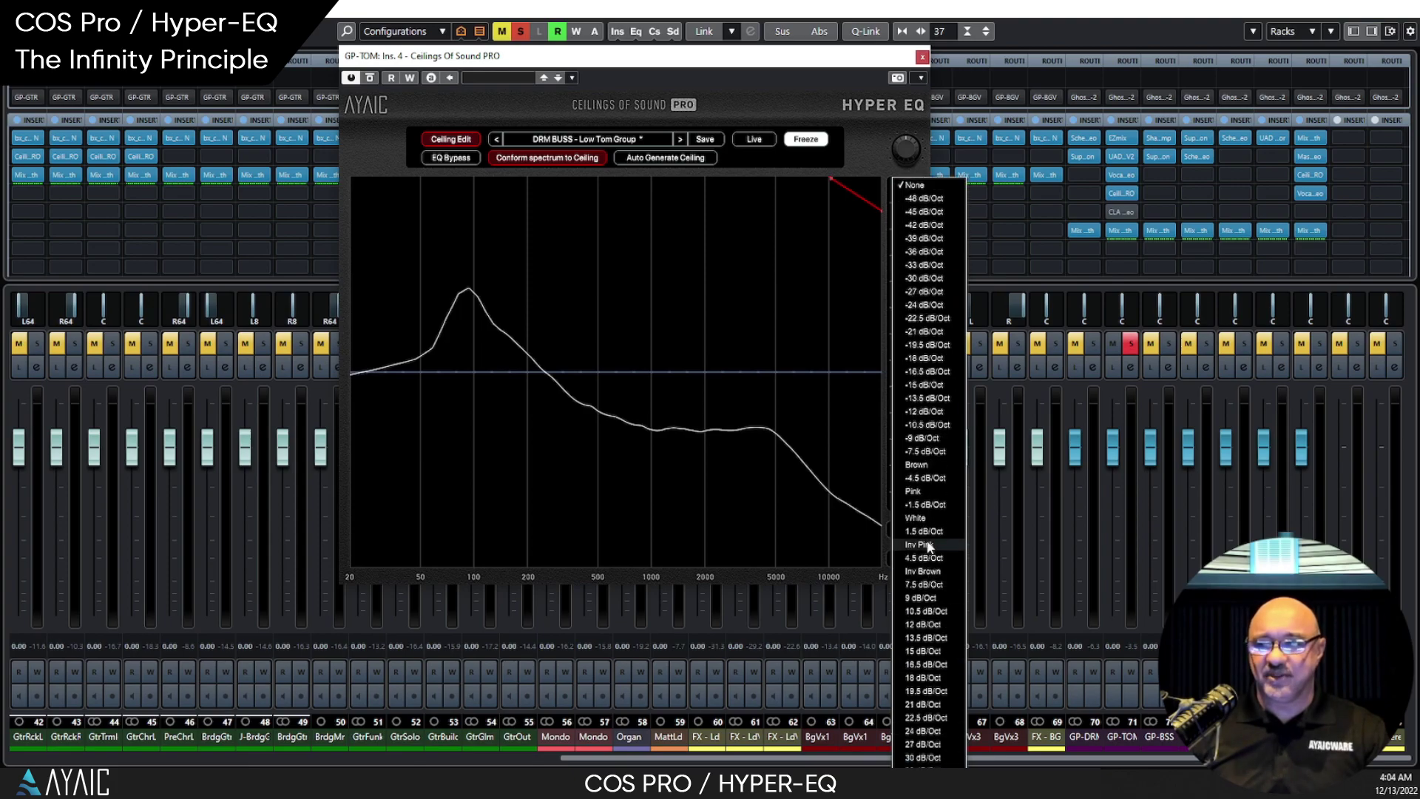
pyautogui.click(930, 452)
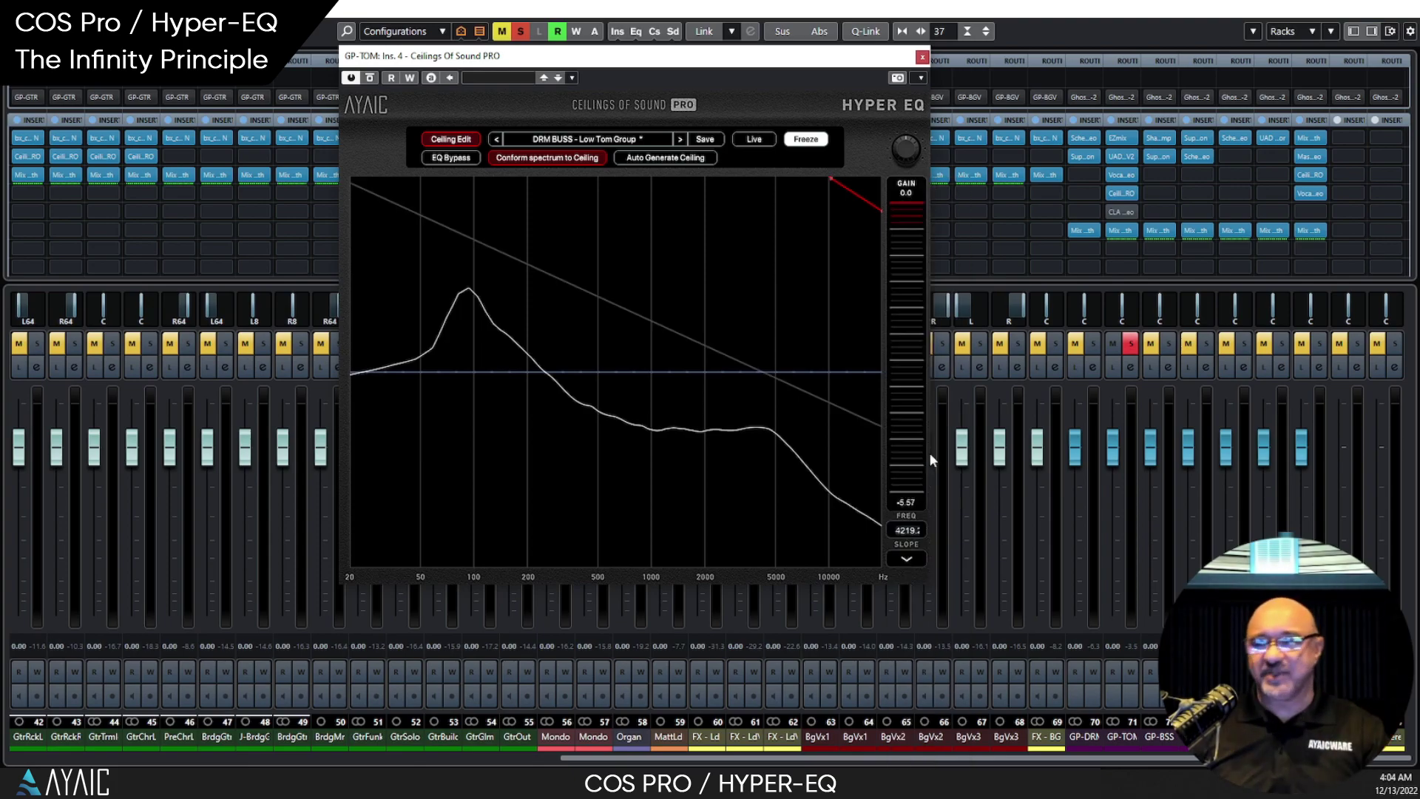
pyautogui.scroll(-6, 904, 530)
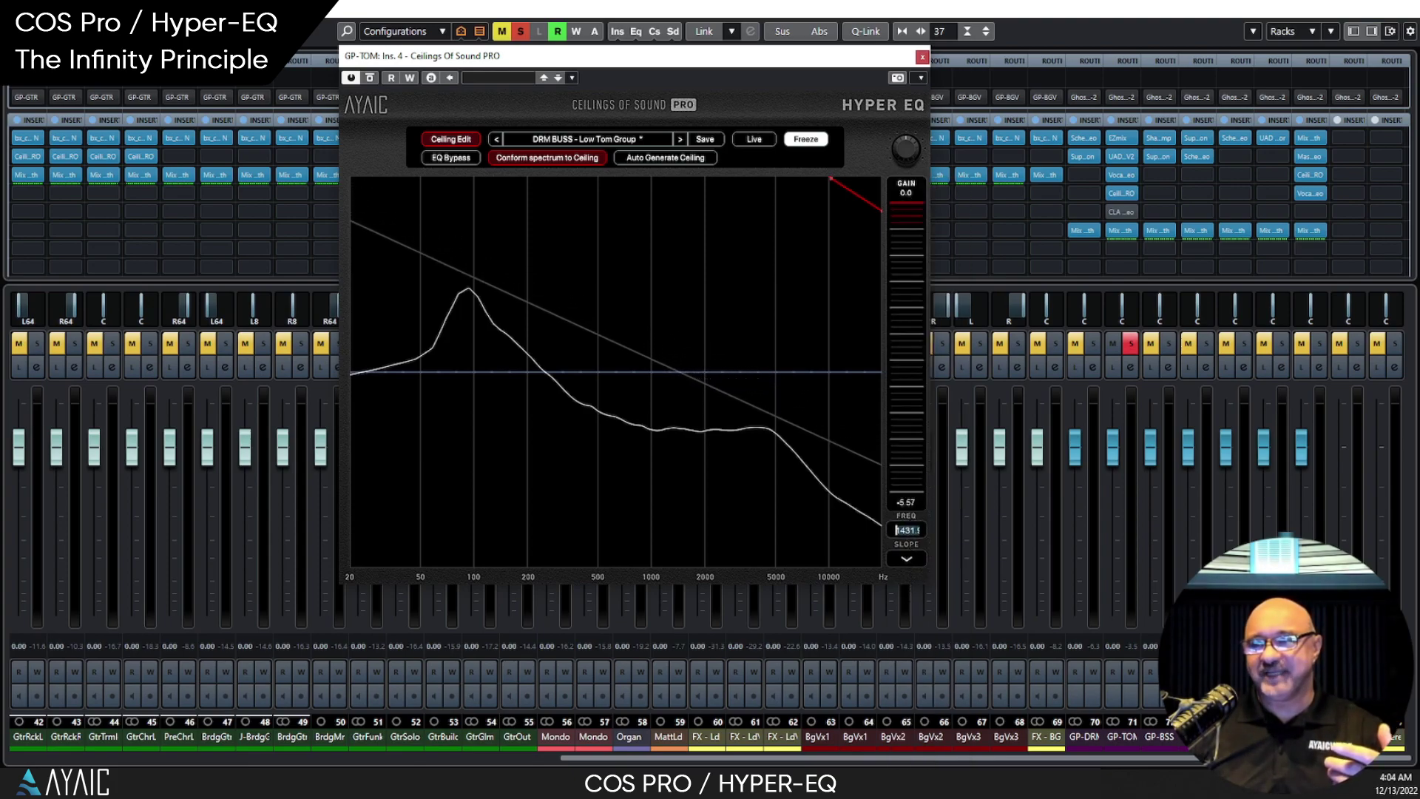
pyautogui.scroll(-1, 903, 531)
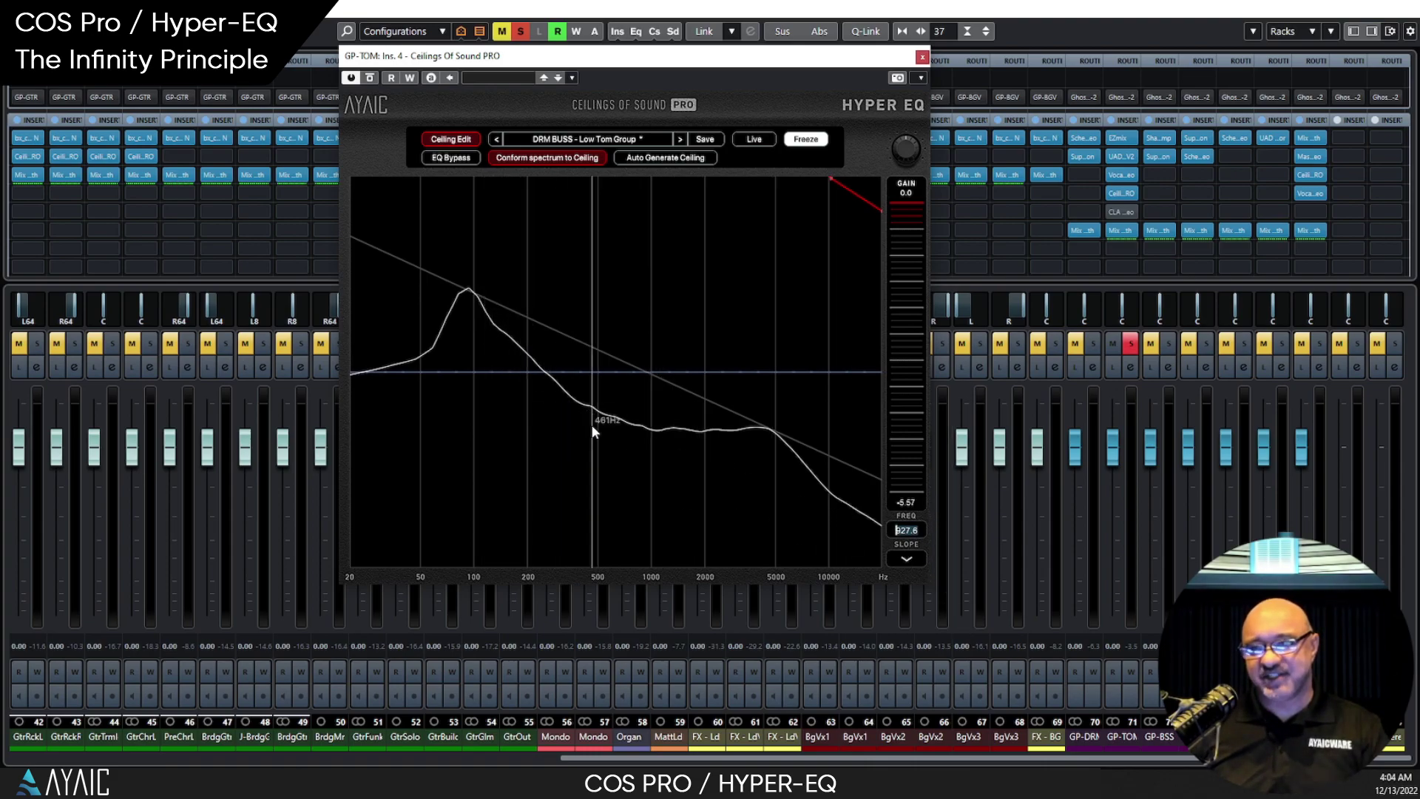
# Compare an -18 dB/Oct slope guide at 261.7 Hz with the spectrum's low-frequency fall-off, and set the slope back to None
pyautogui.click(908, 559)
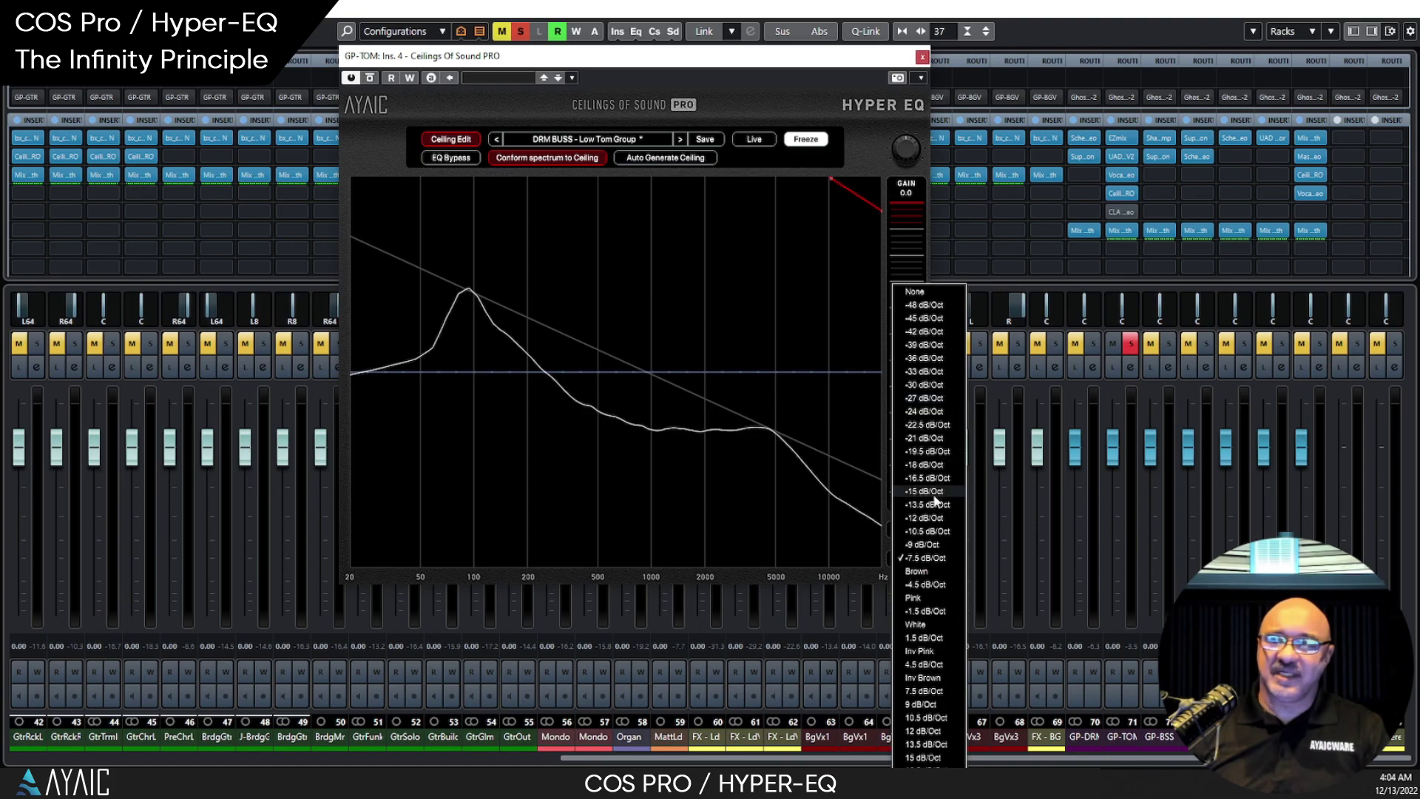
pyautogui.click(934, 464)
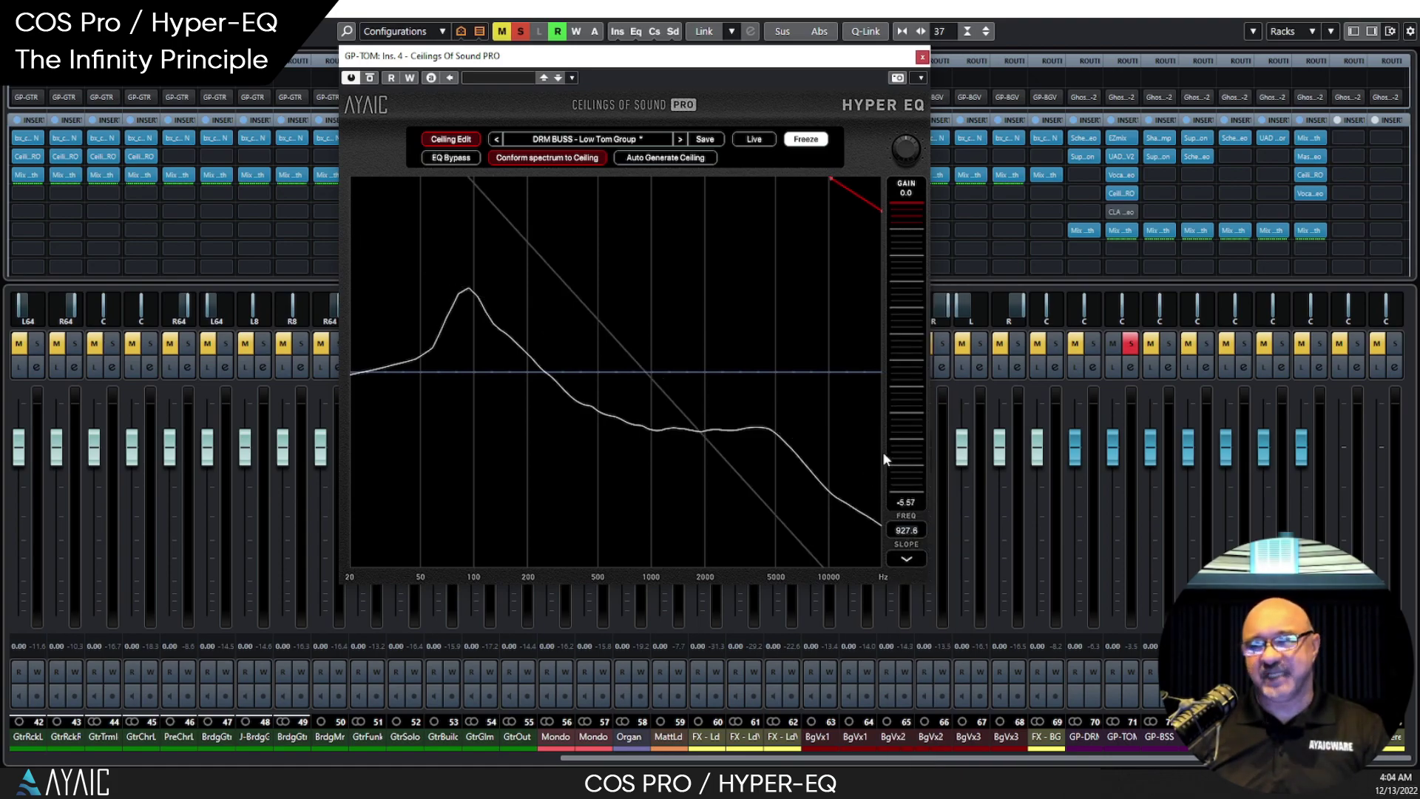
pyautogui.moveTo(906, 530); pyautogui.dragTo(906, 570)
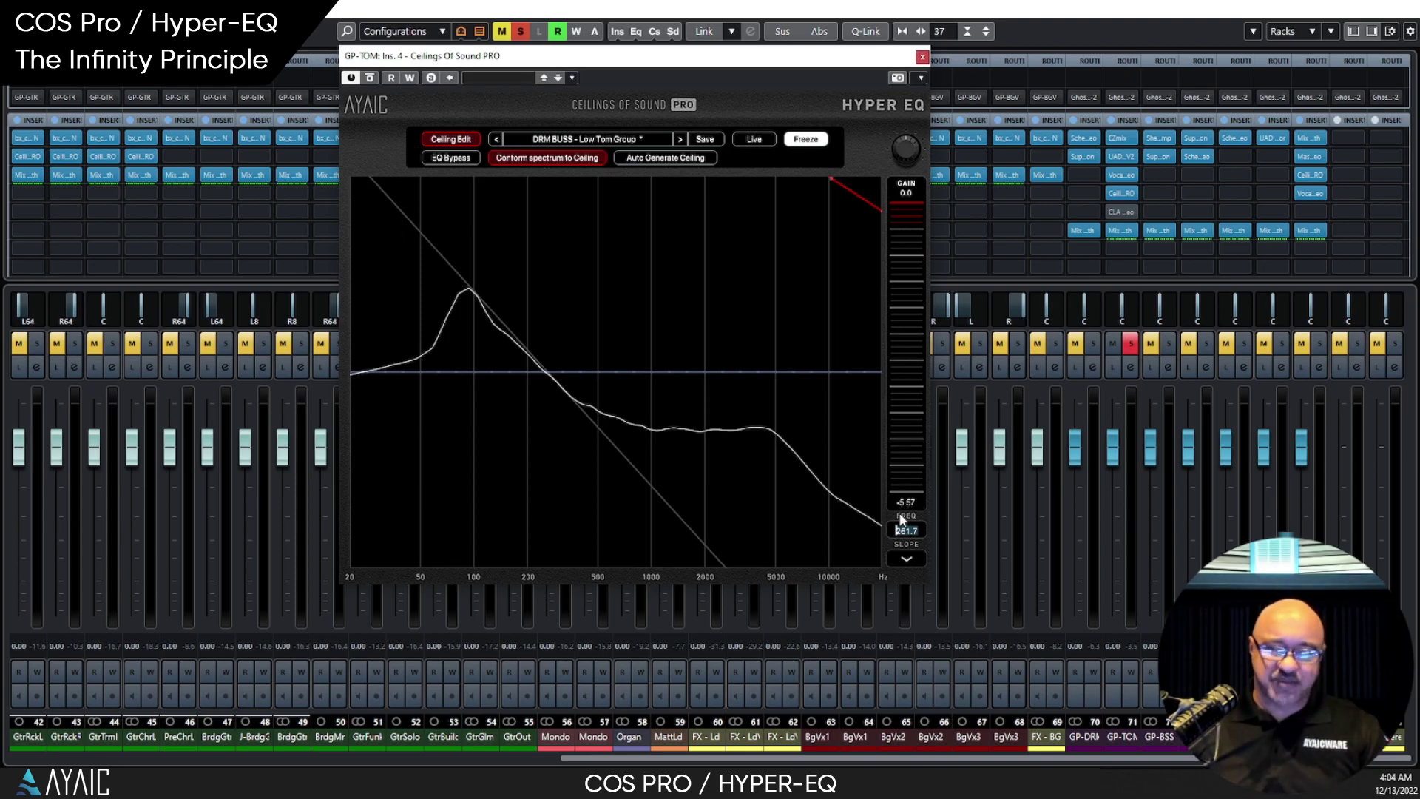
pyautogui.click(906, 559)
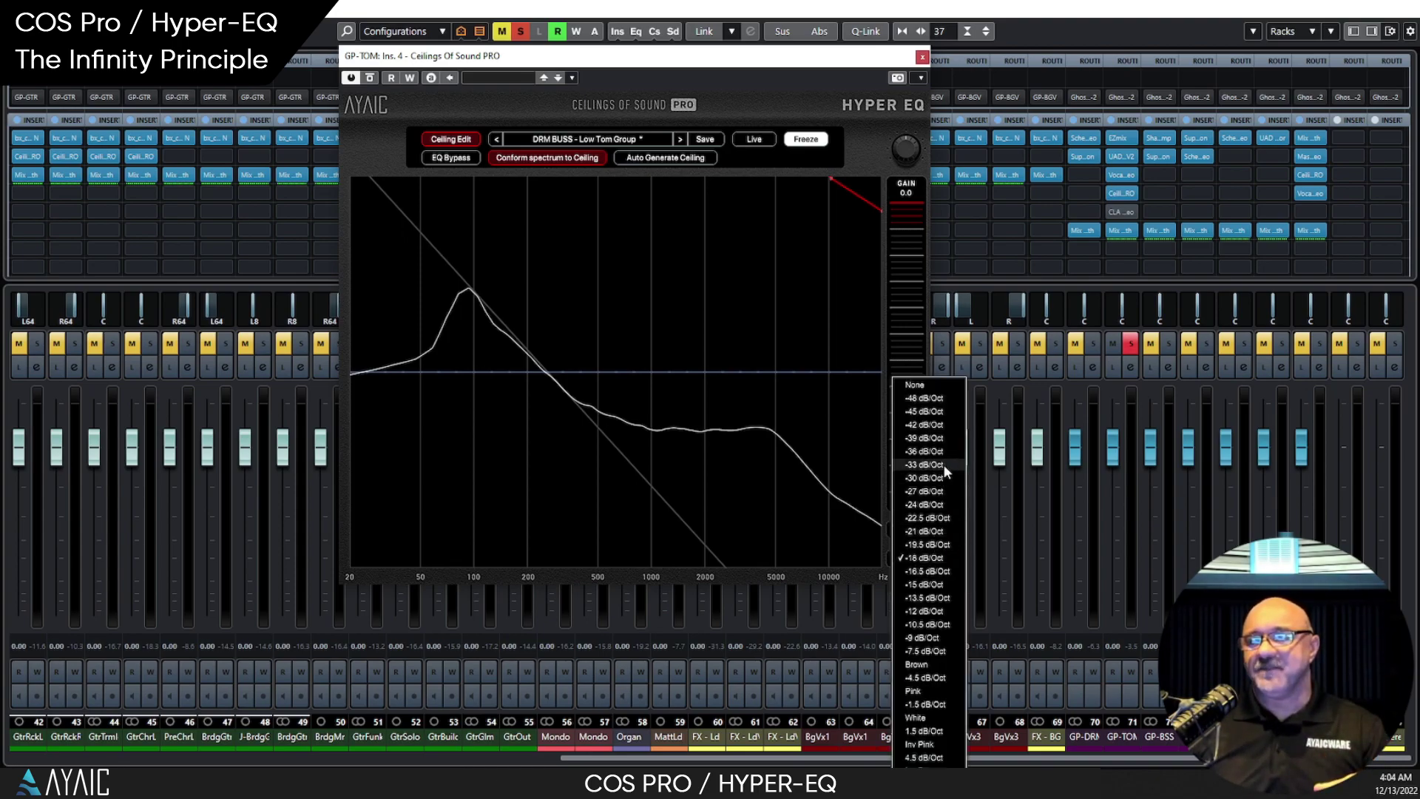
pyautogui.click(941, 386)
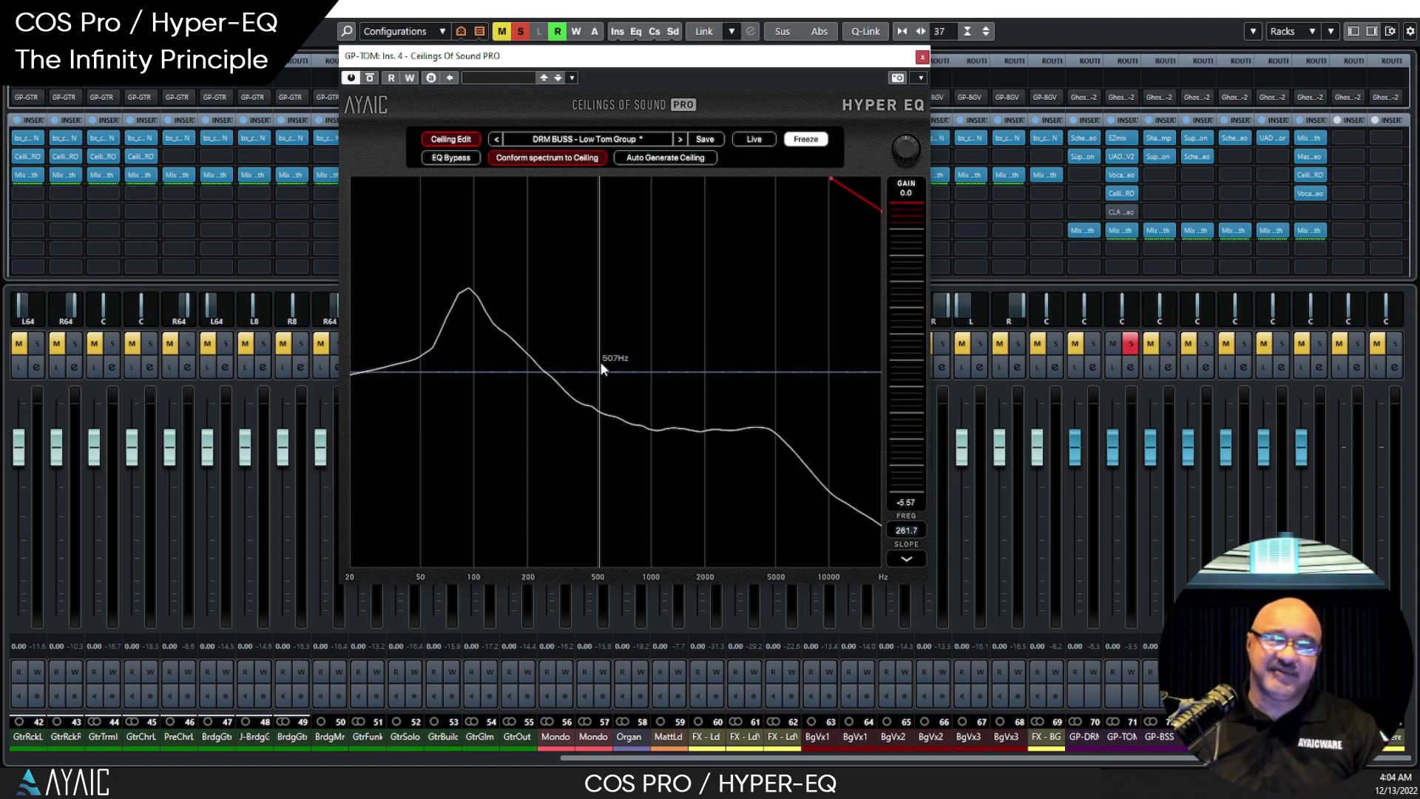
# Slide the whole ceiling down onto the spectrum and back above it, checking the segment slopes at the nodes near 1 kHz and 3 kHz
pyautogui.moveTo(856, 211); pyautogui.dragTo(872, 481)
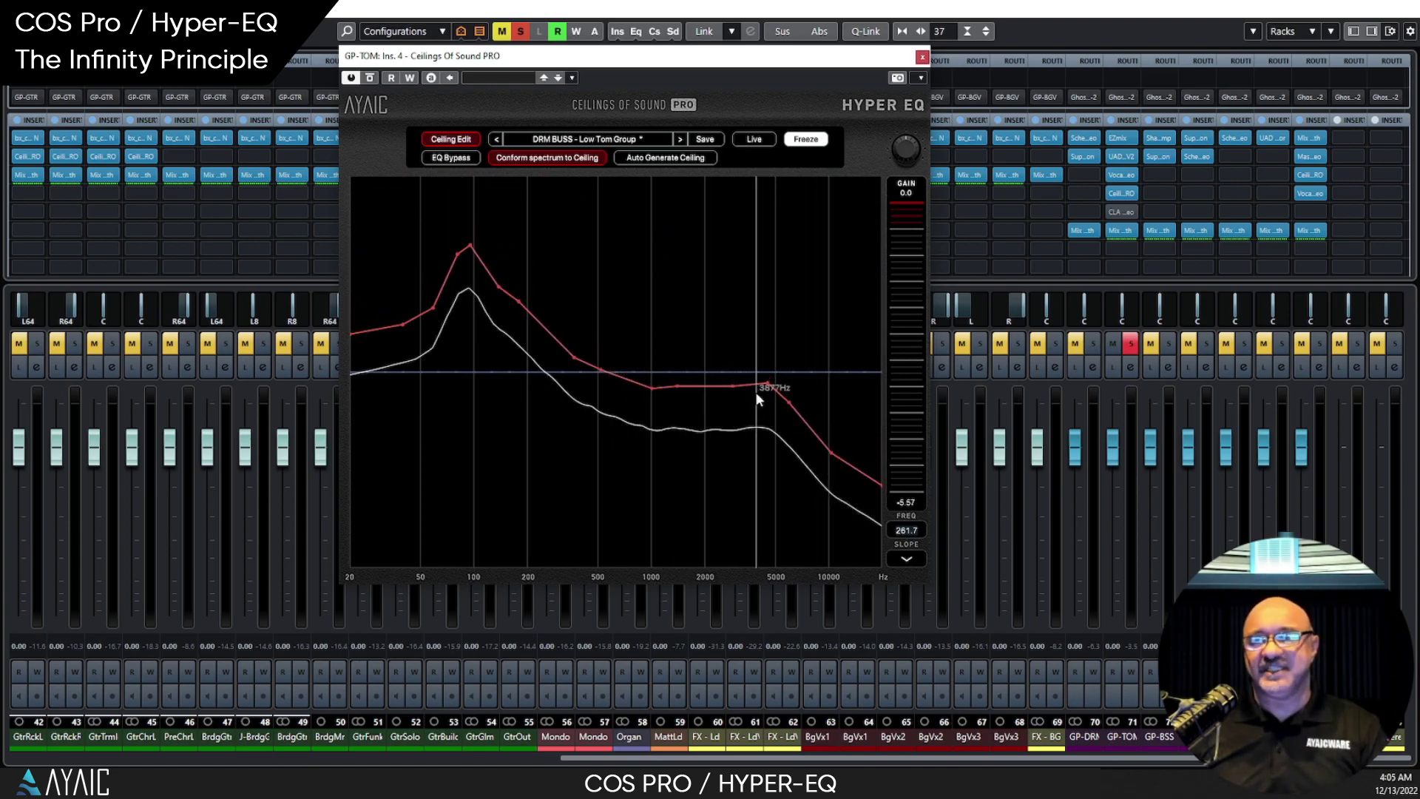
pyautogui.moveTo(809, 420); pyautogui.dragTo(806, 467)
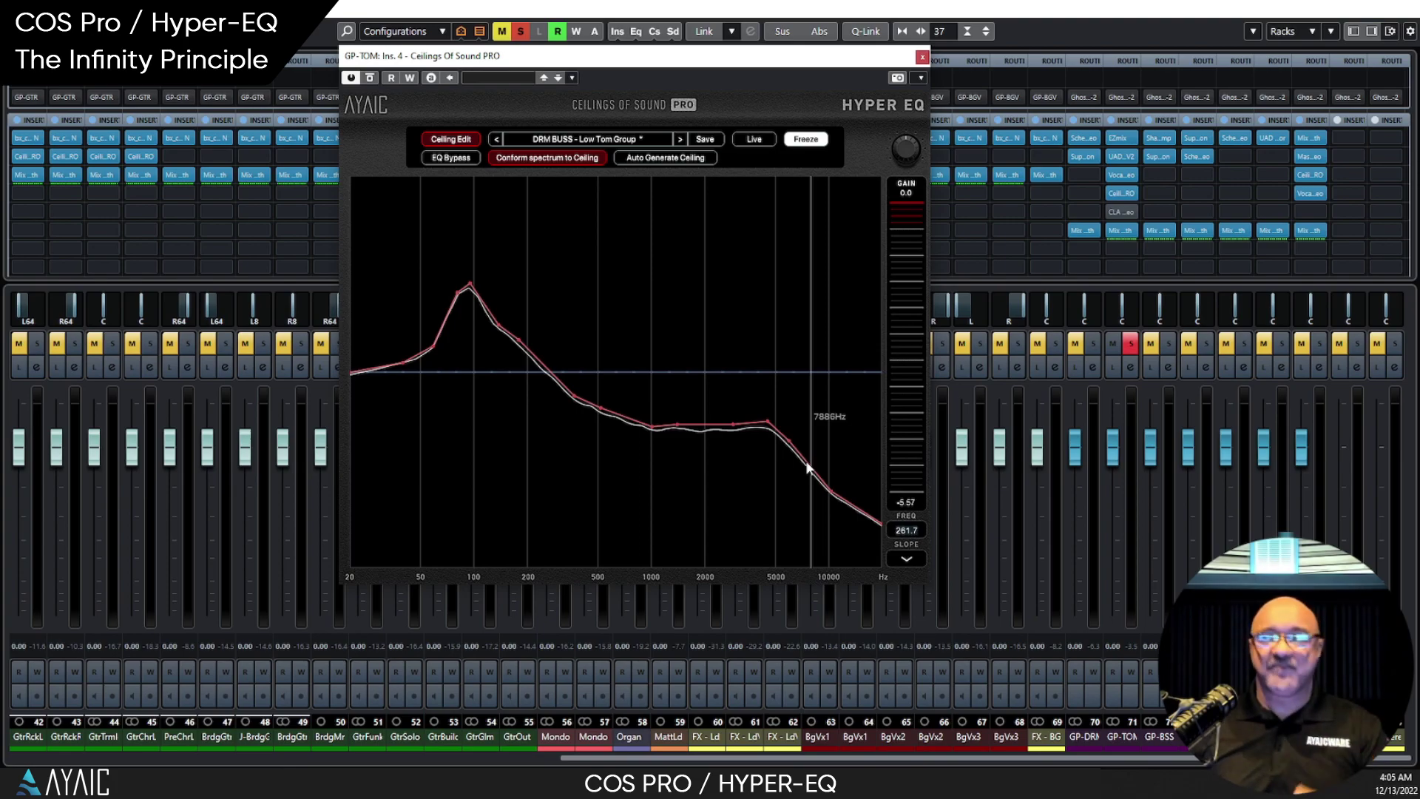
pyautogui.moveTo(807, 466); pyautogui.dragTo(803, 437)
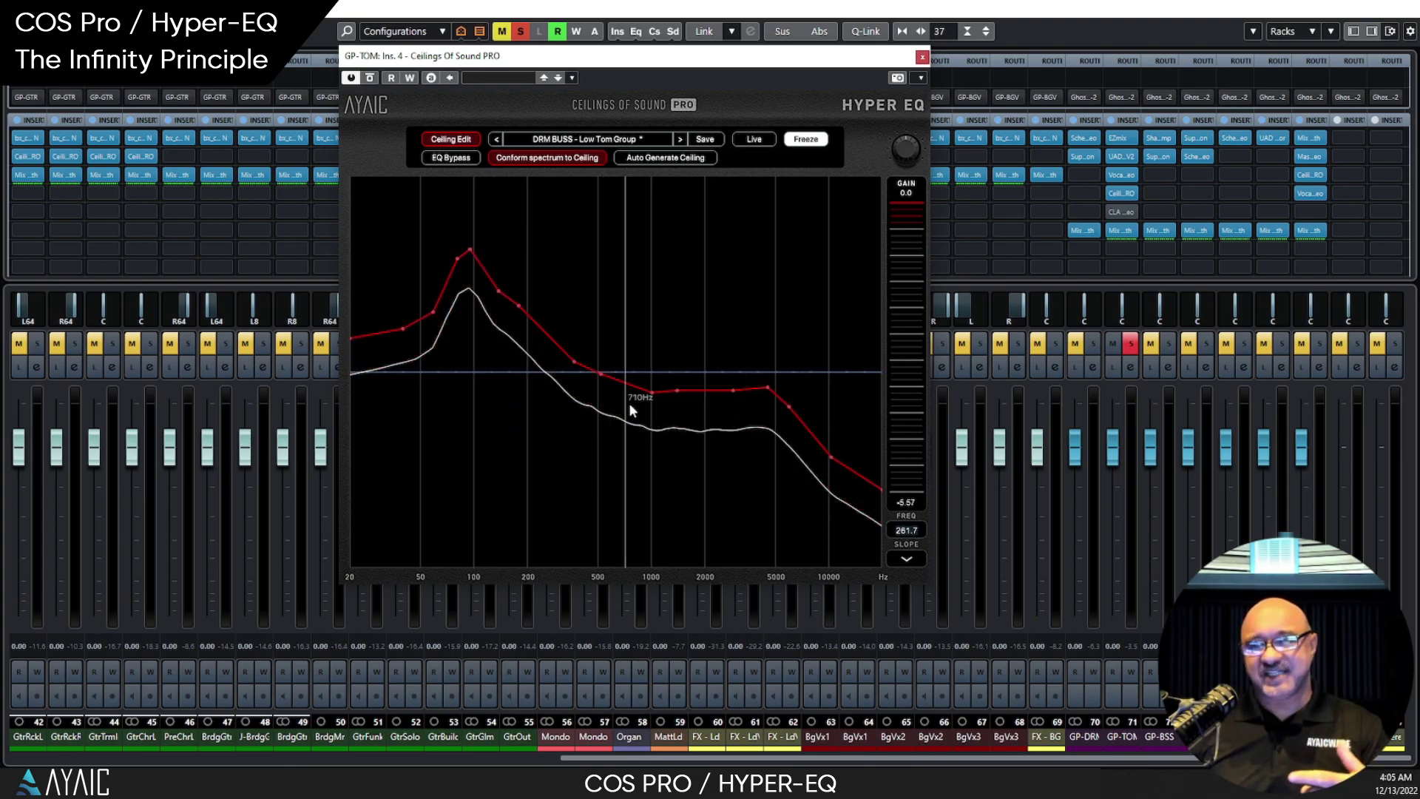
pyautogui.click(649, 390)
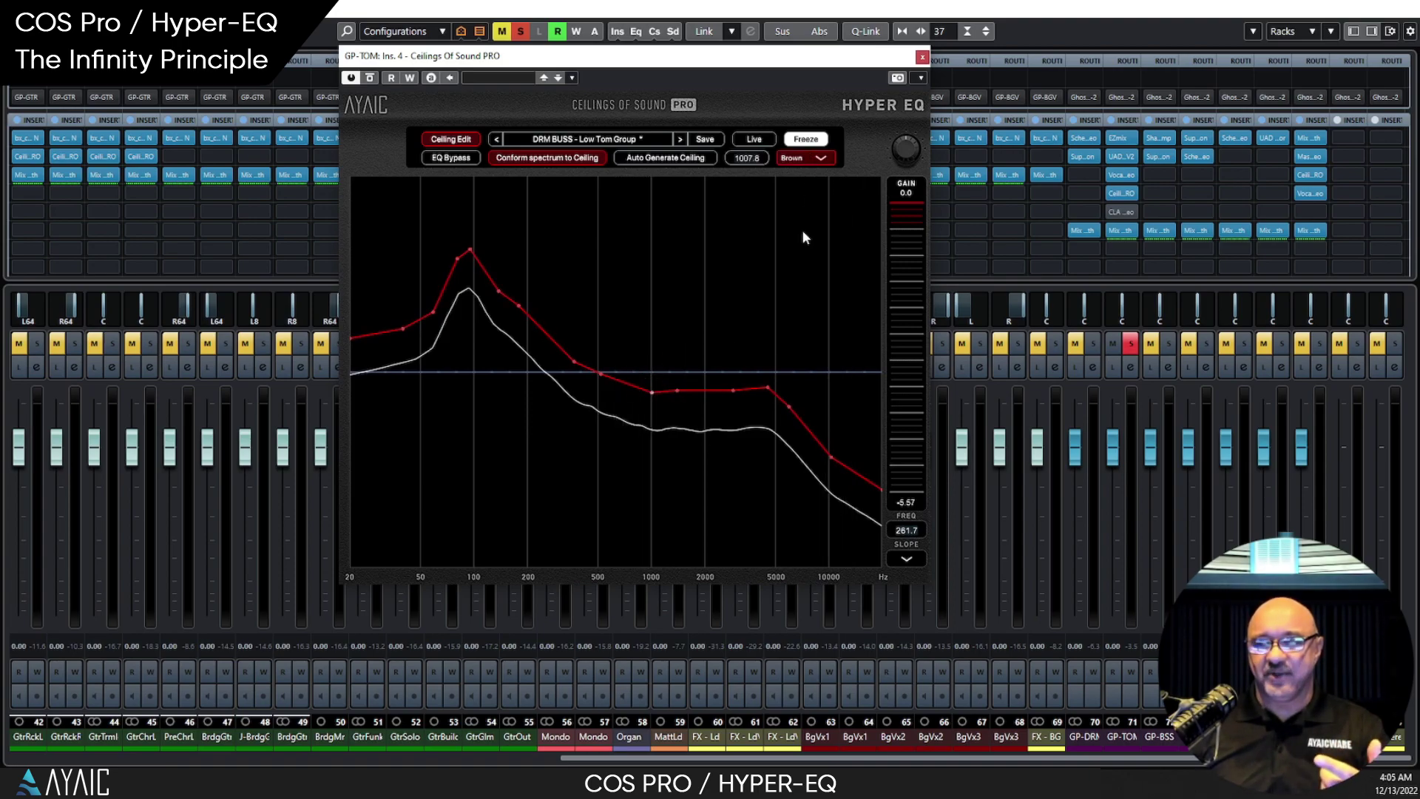
pyautogui.click(732, 391)
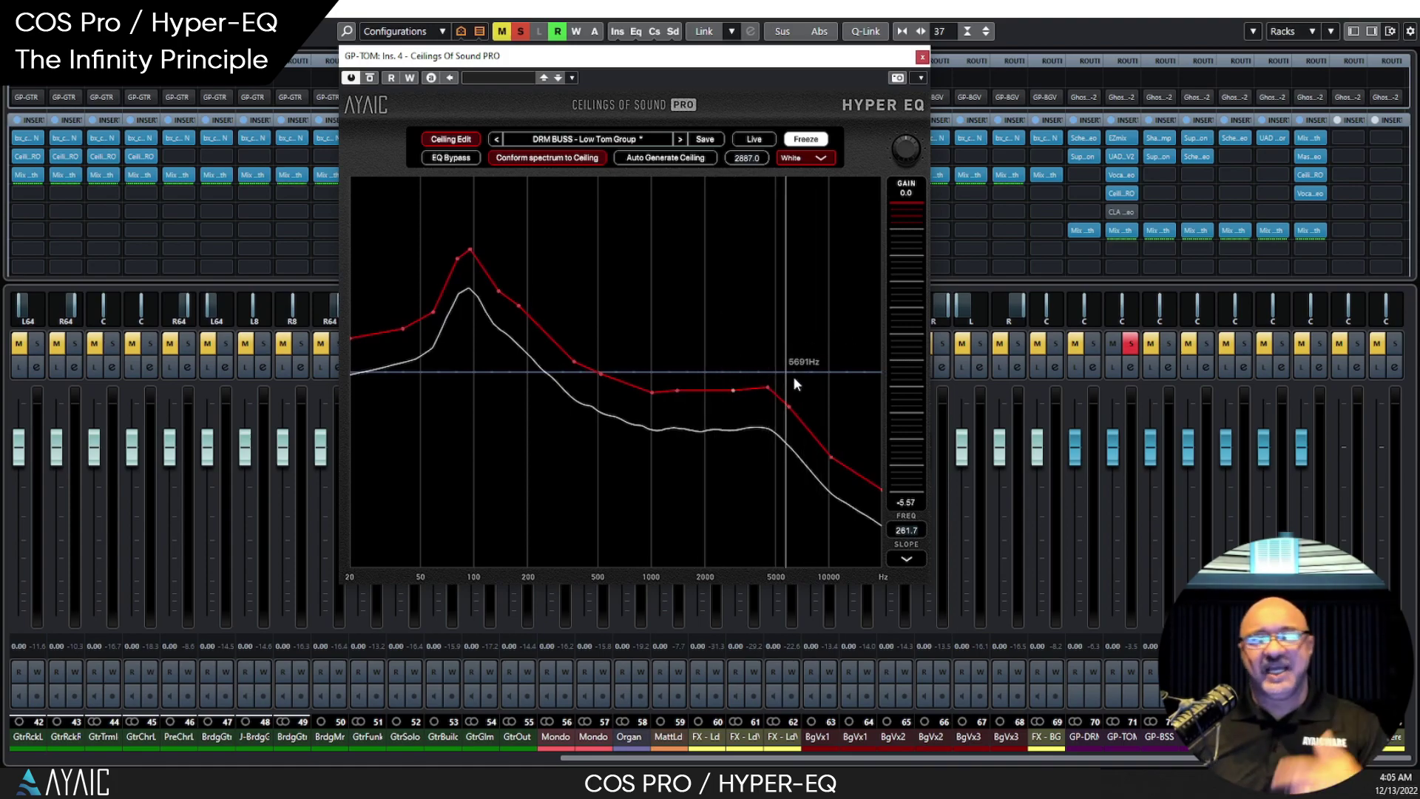
pyautogui.moveTo(707, 392); pyautogui.dragTo(709, 434)
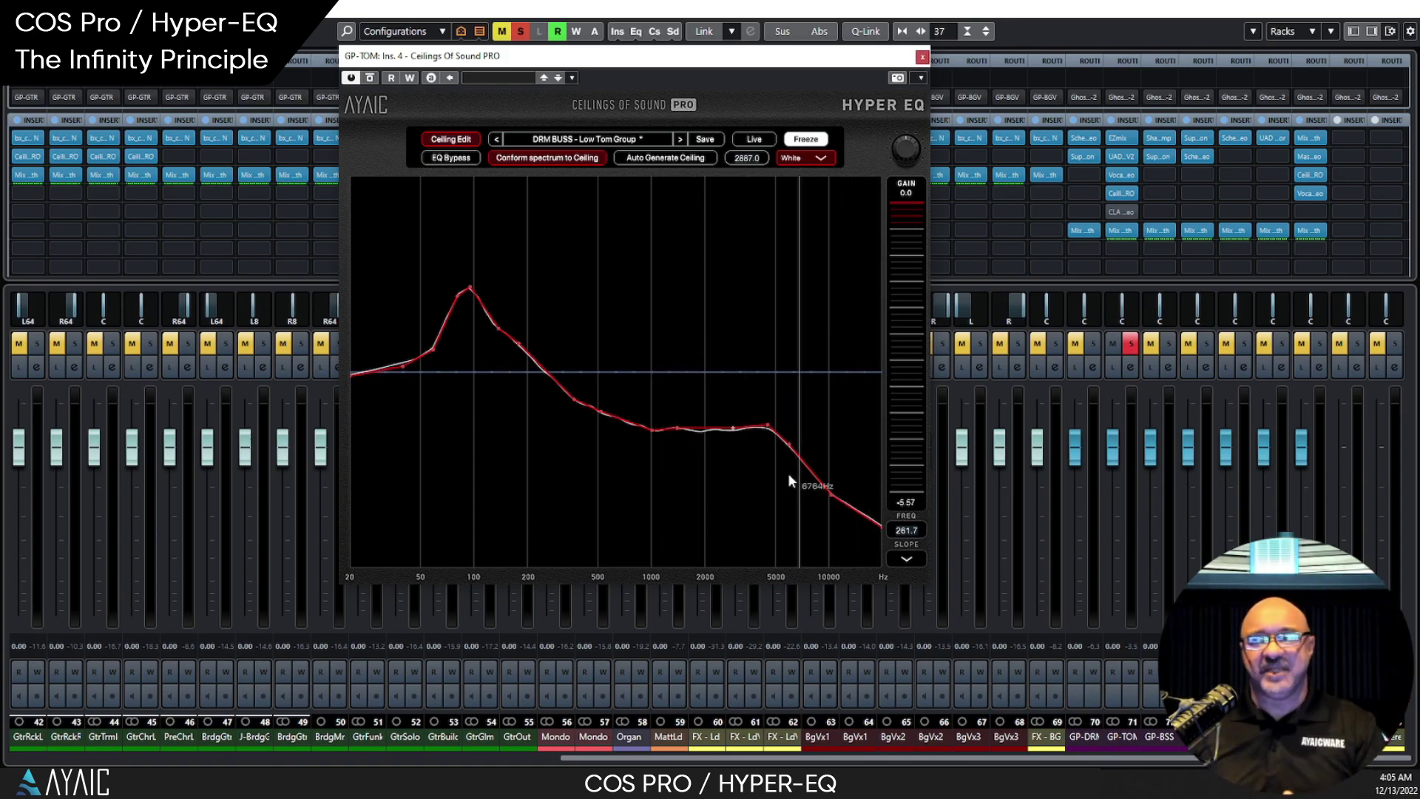
pyautogui.moveTo(533, 358); pyautogui.dragTo(576, 297)
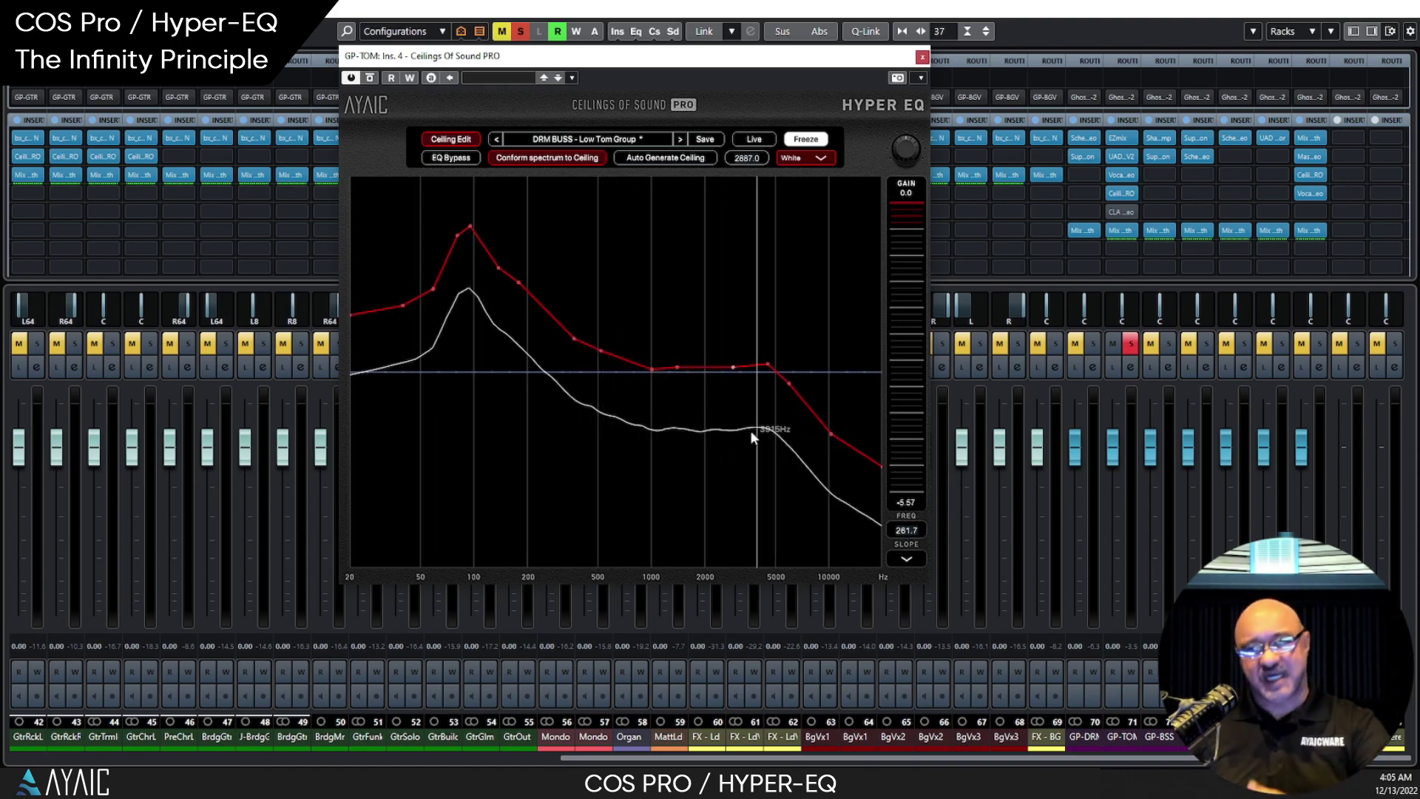
# Display a -7.5 dB/Oct slope guide at about 9020 Hz over the ceiling and switch its slope to Brown
pyautogui.click(914, 565)
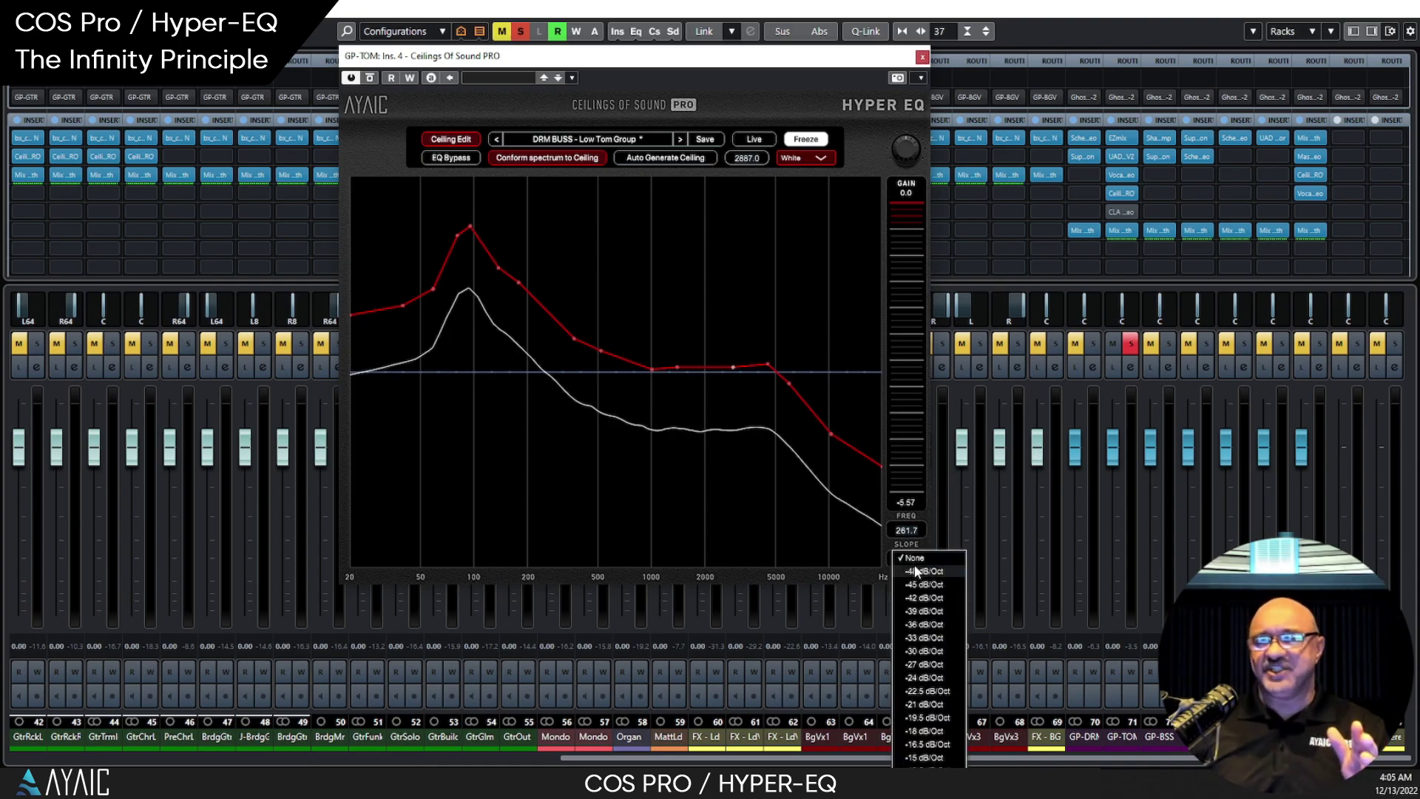
pyautogui.scroll(-5, 940, 736)
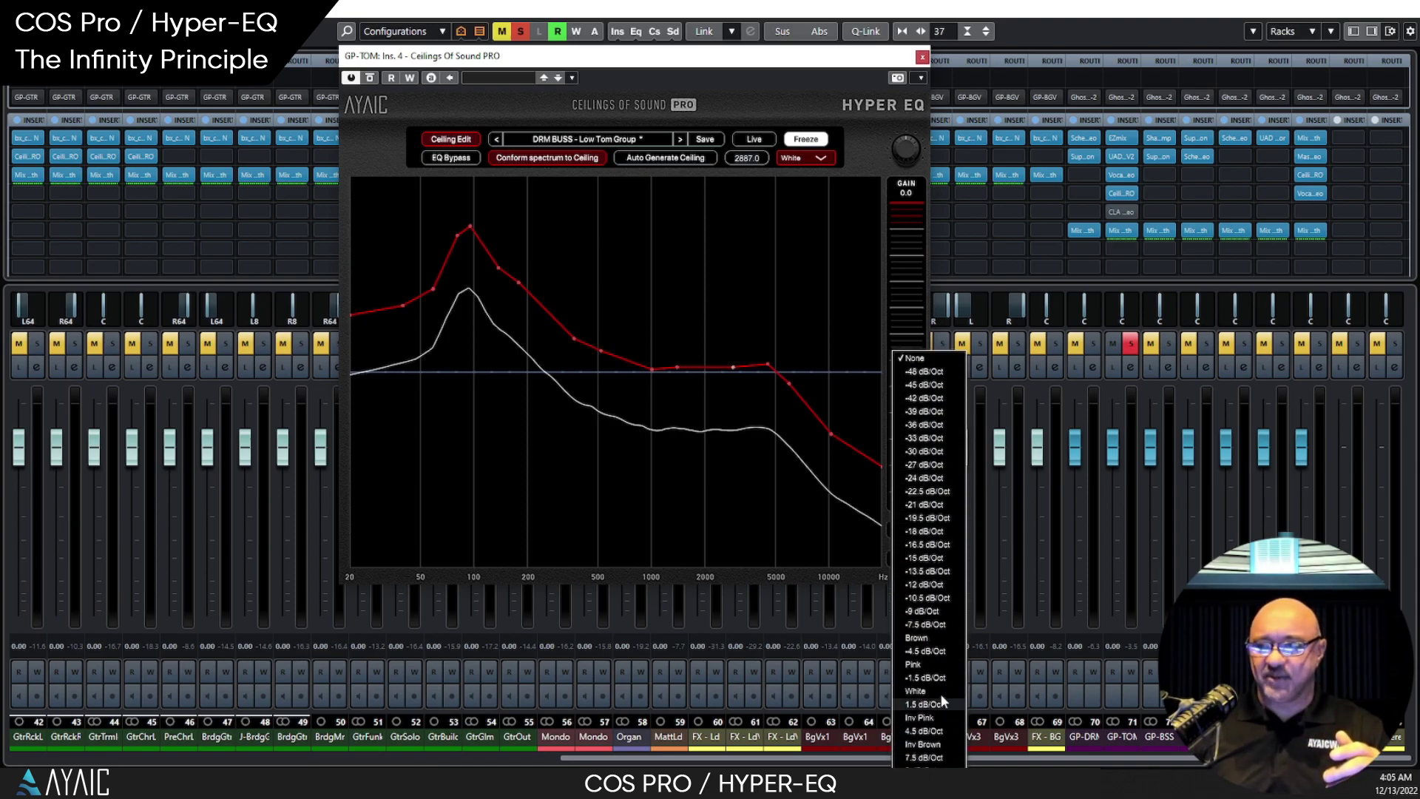
pyautogui.click(933, 625)
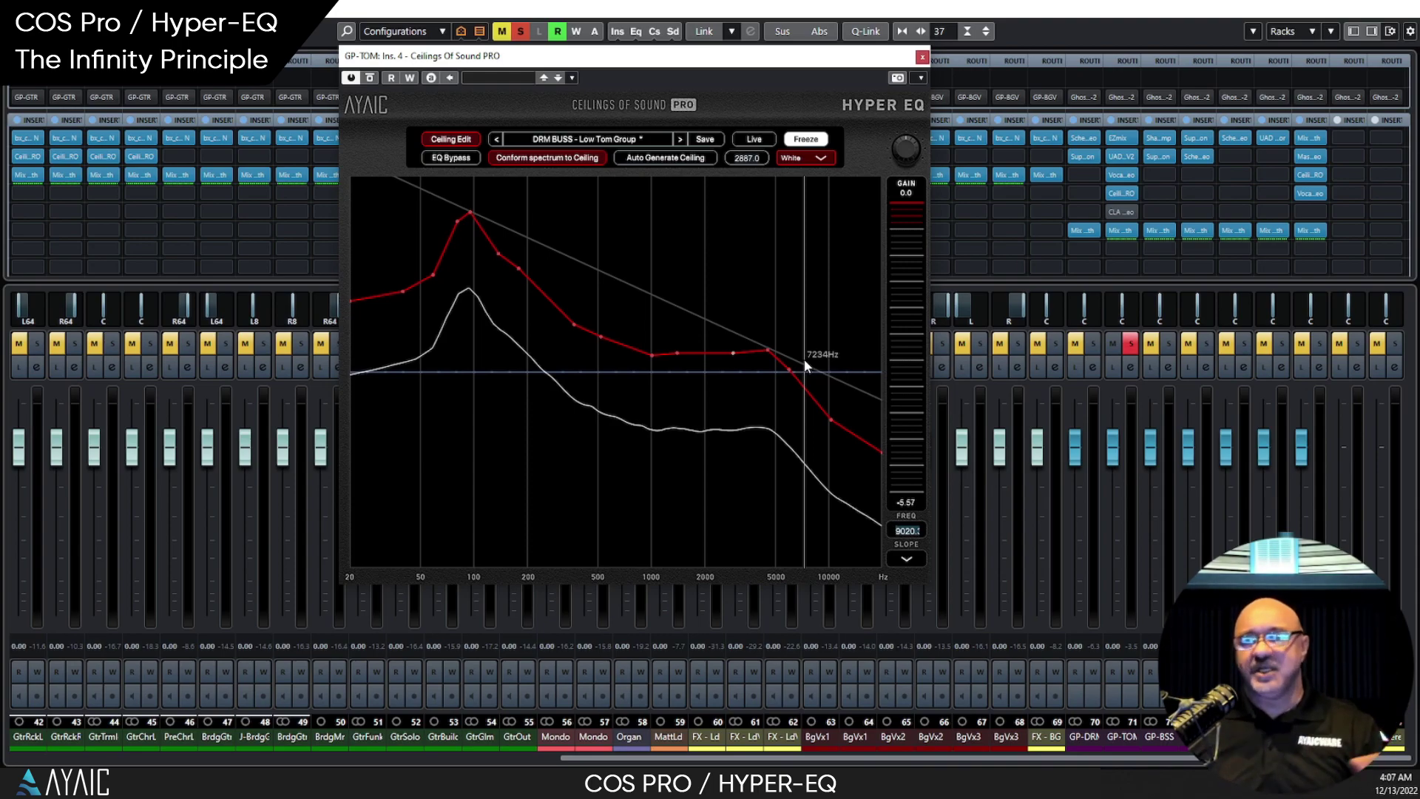
pyautogui.click(907, 558)
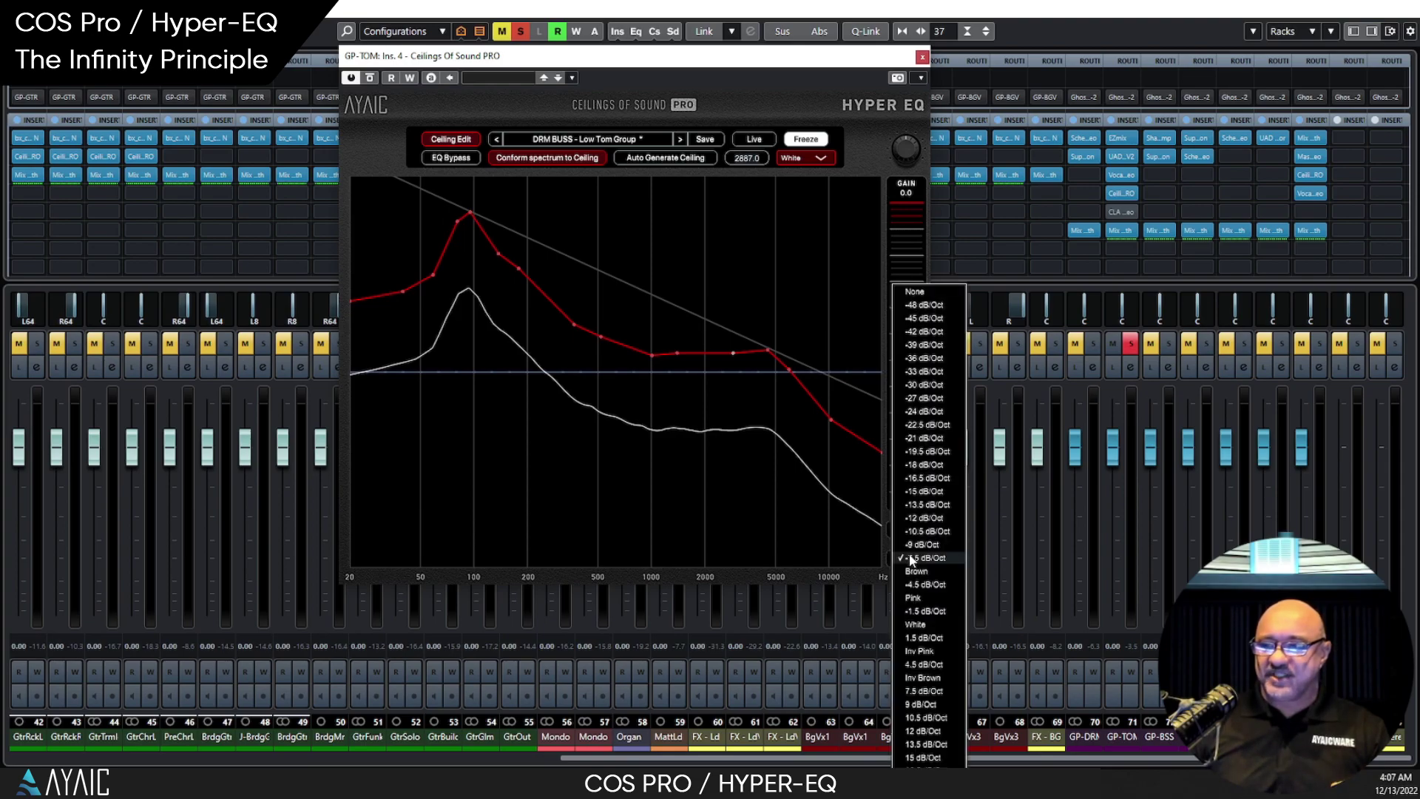
pyautogui.click(930, 570)
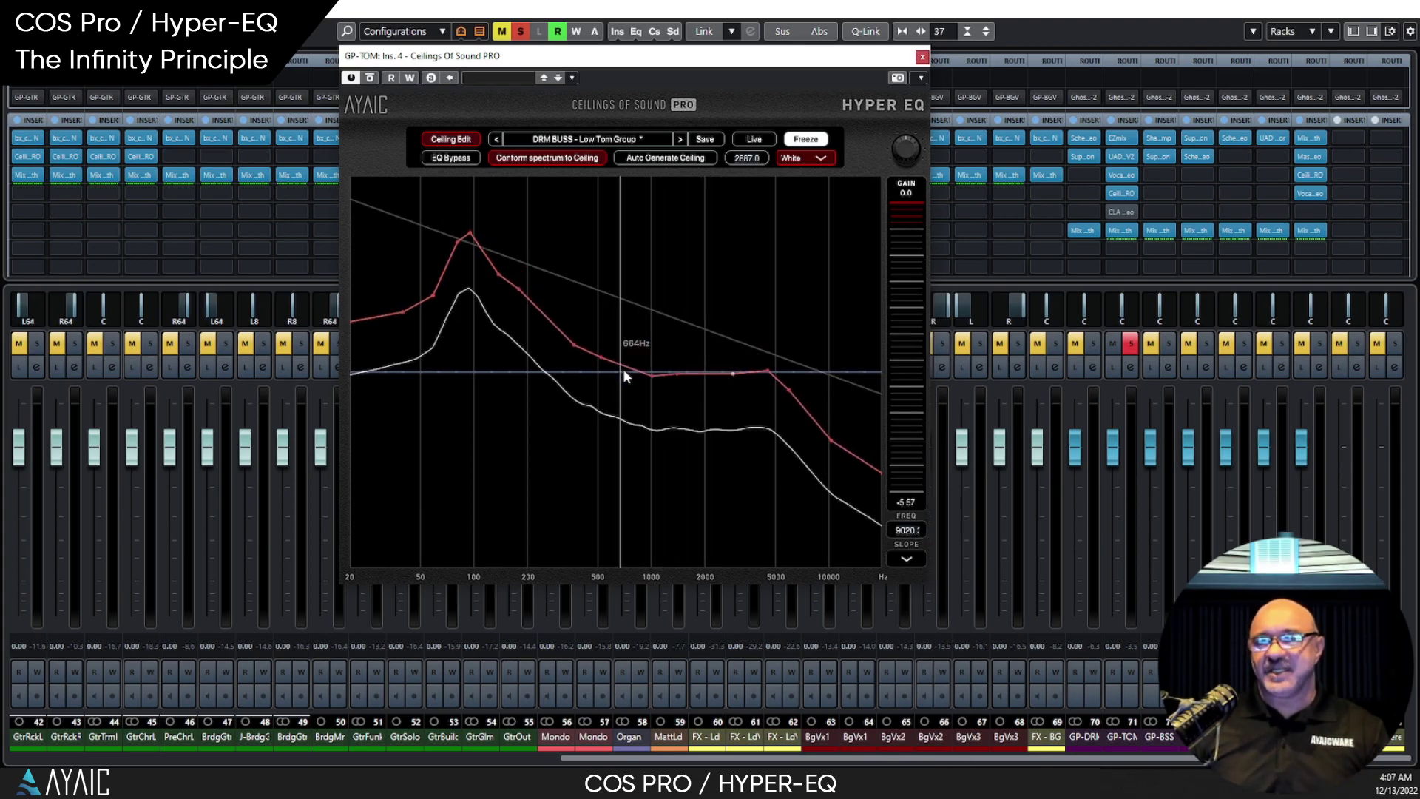
# Raise the ceiling nodes near 350 Hz and 1 kHz relative to the low peak and conform the spectrum to the reshaped ceiling
pyautogui.click(571, 351)
pyautogui.moveTo(649, 380); pyautogui.dragTo(651, 356)
pyautogui.click(547, 160)
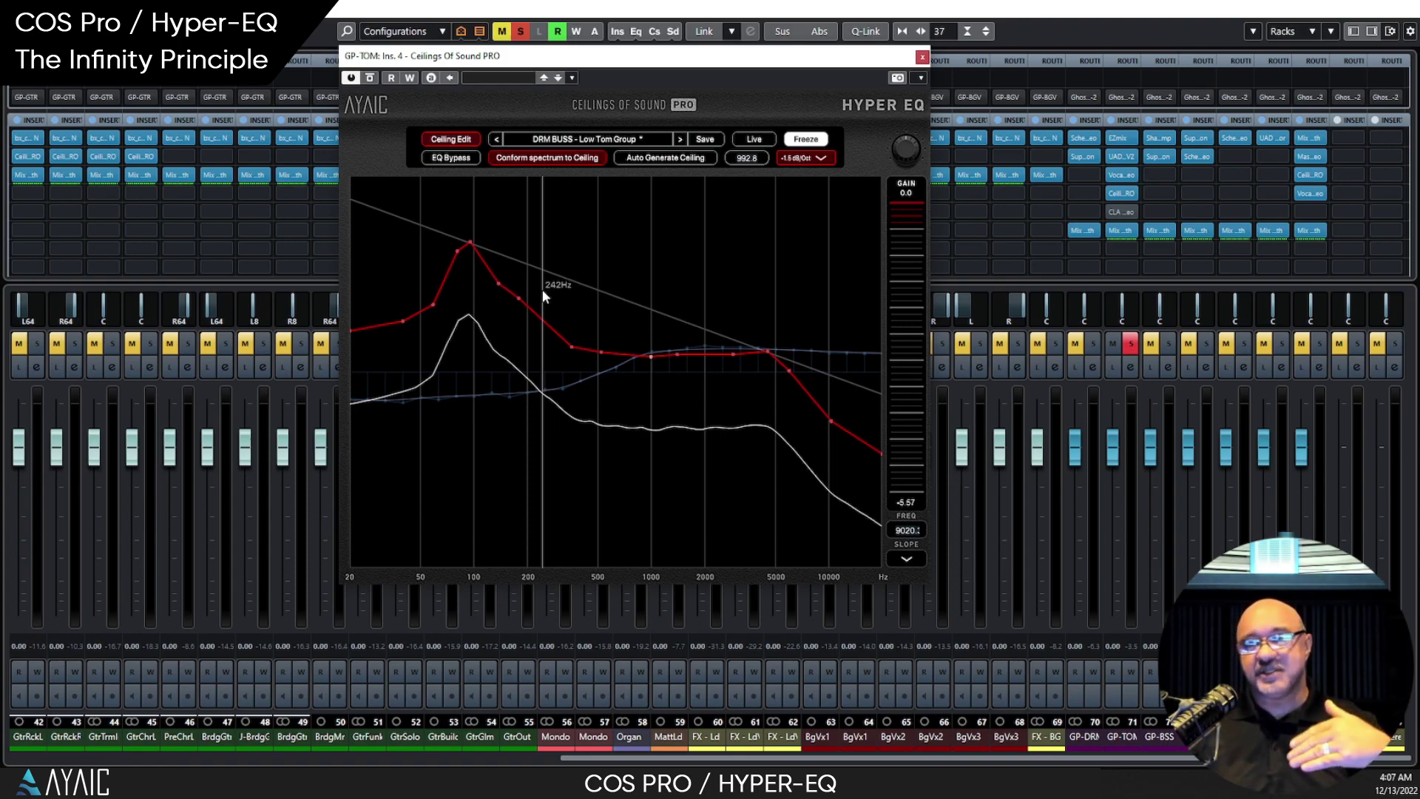
pyautogui.moveTo(543, 326); pyautogui.dragTo(544, 335)
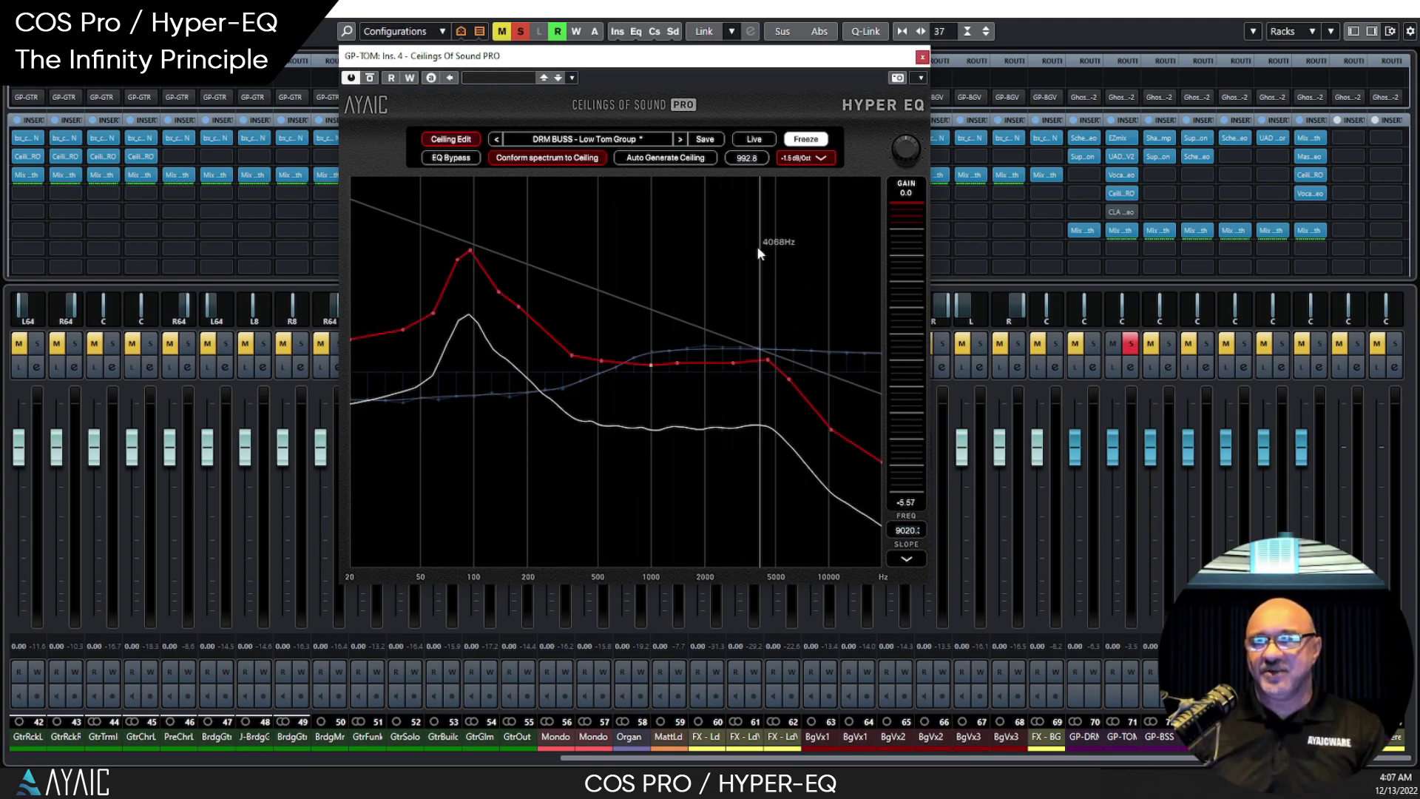
# Reload the user preset "DRM BUSS - Low Tom Group" and conform the spectrum to its ceiling
pyautogui.click(646, 138)
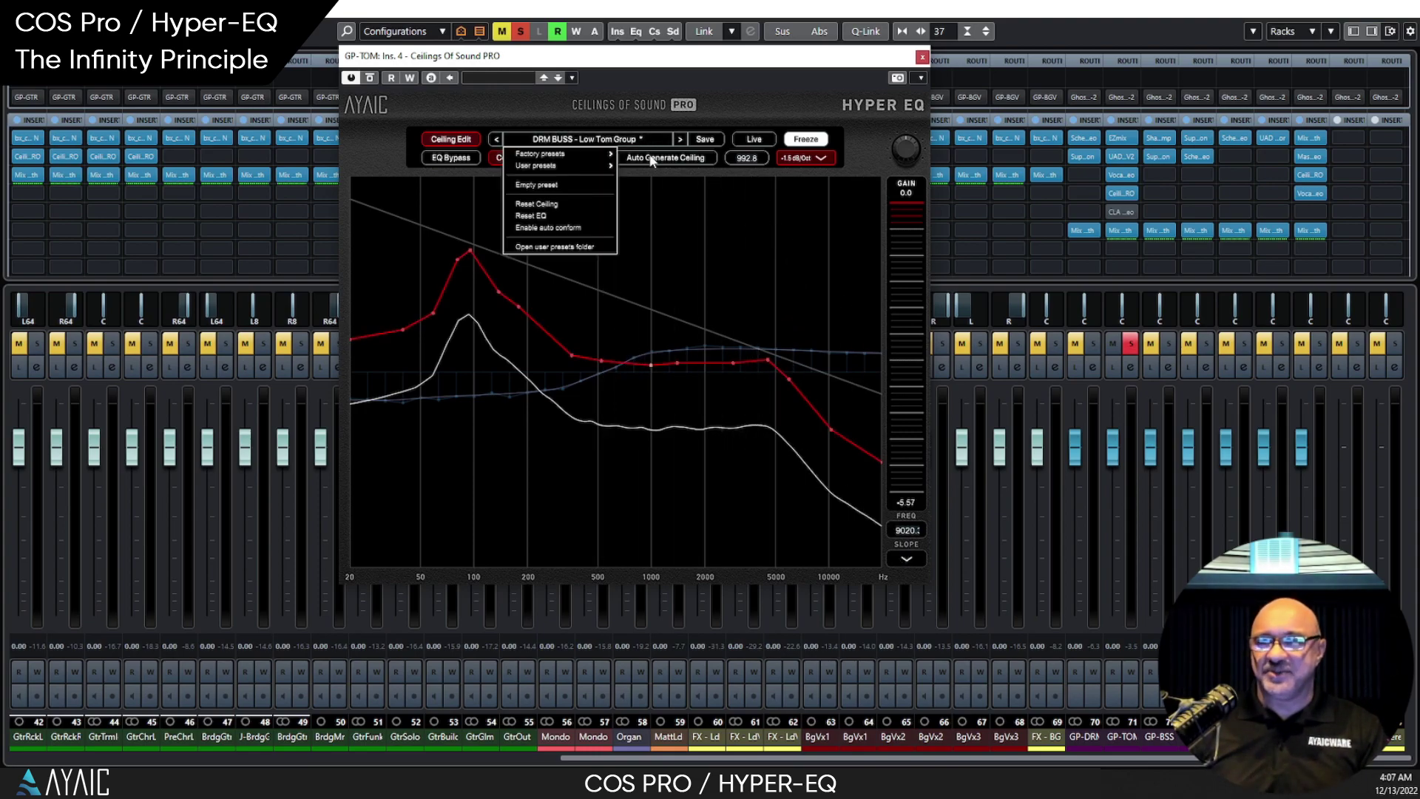
pyautogui.moveTo(565, 165)
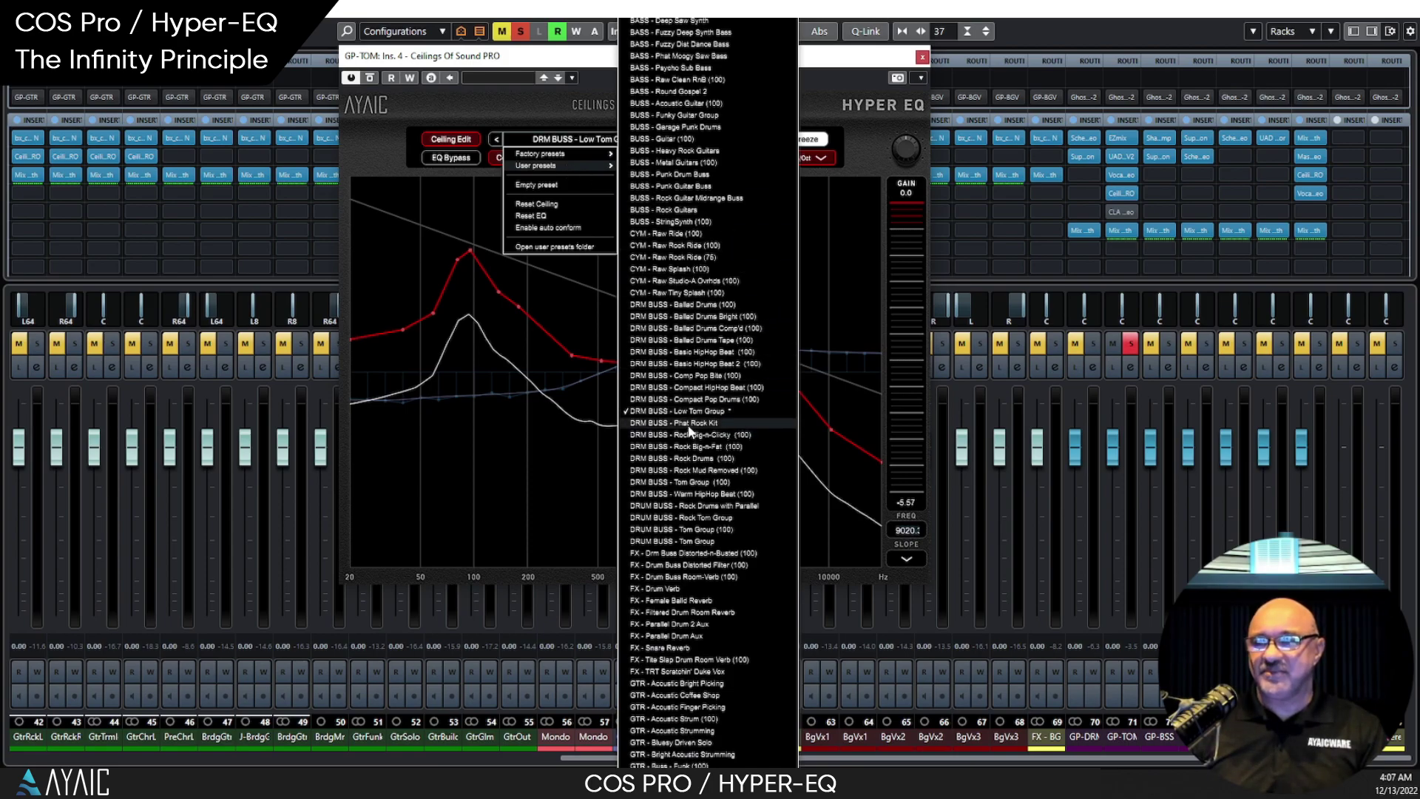
pyautogui.click(551, 158)
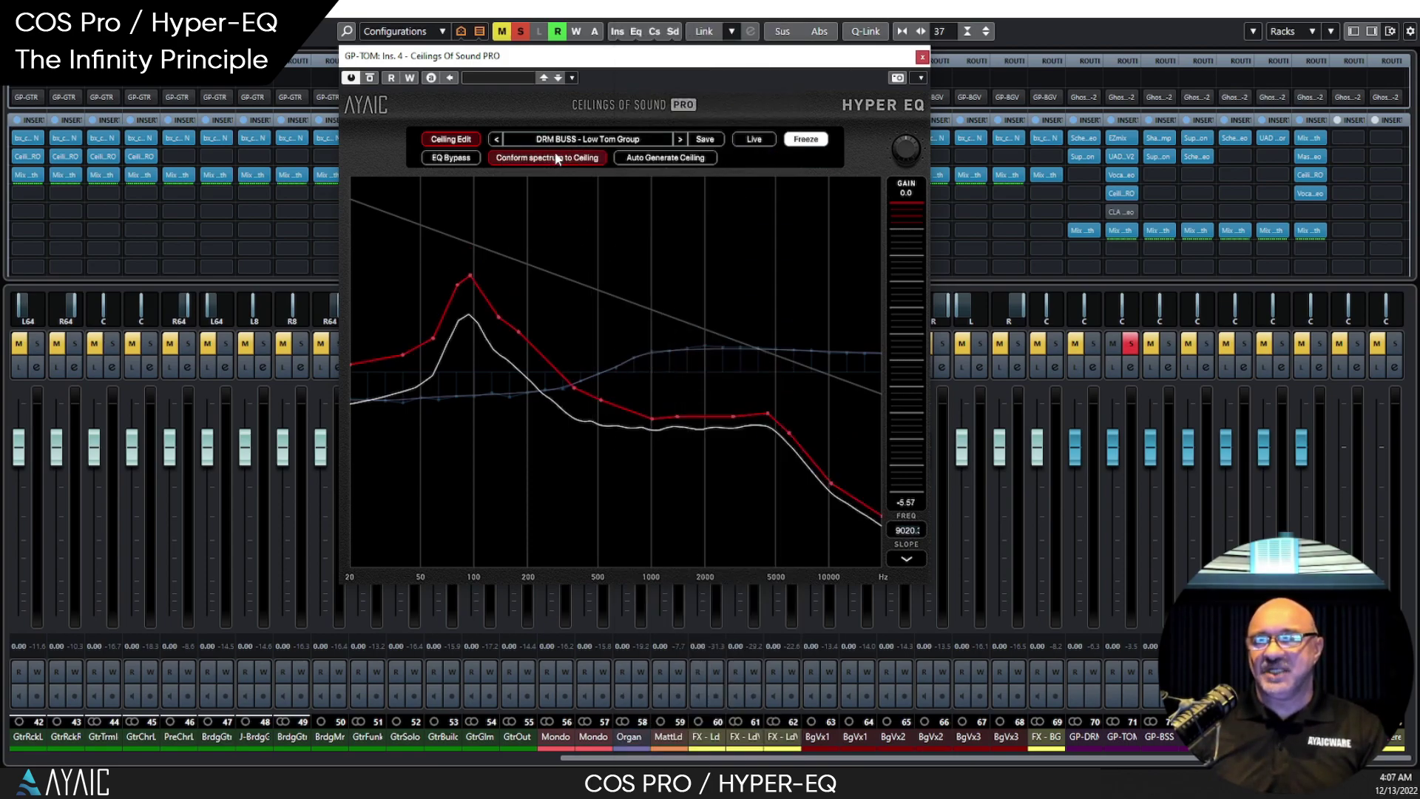
# Raise the whole ceiling above the spectrum and fit a -7.5 dB/Oct slope guide against the ceiling's two peaks
pyautogui.moveTo(631, 406); pyautogui.dragTo(636, 380)
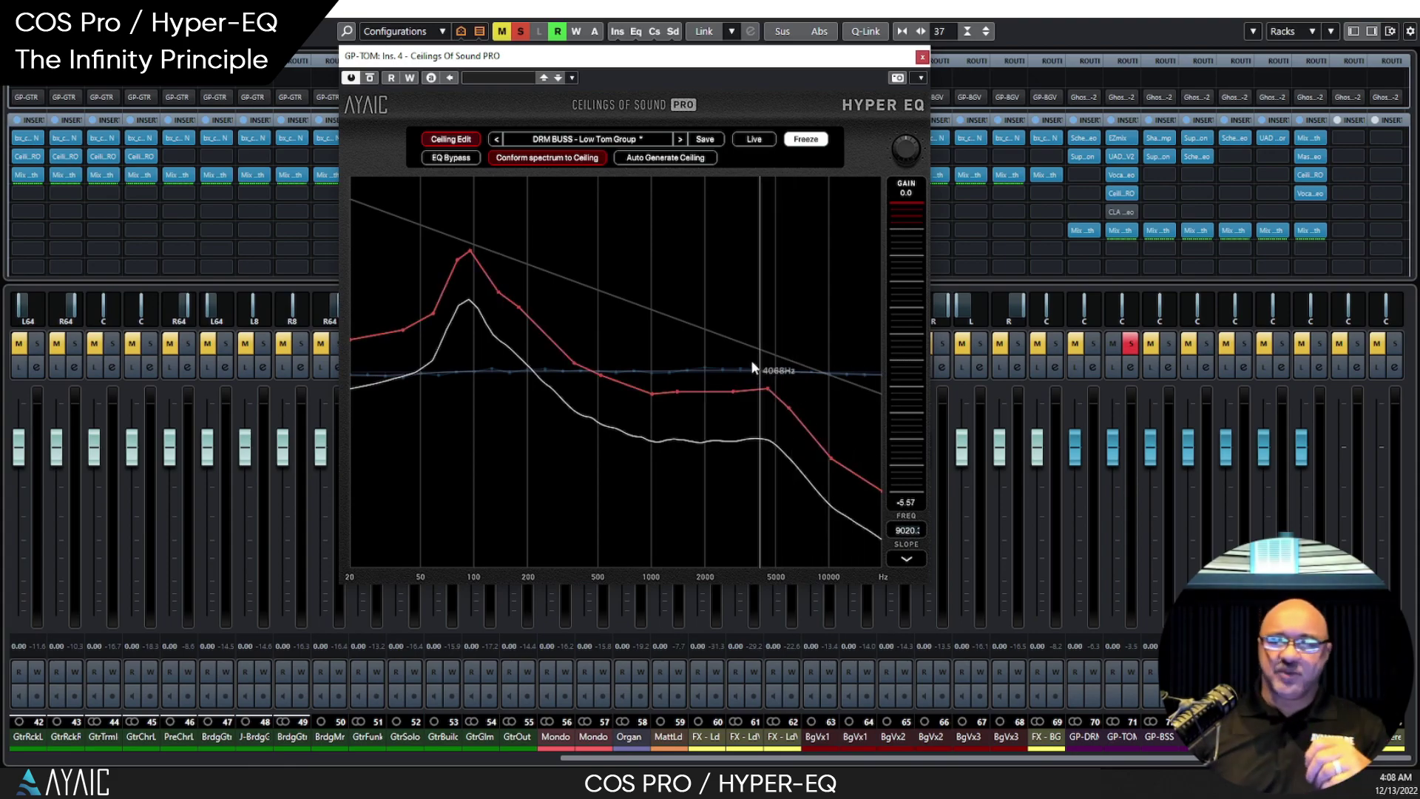
pyautogui.click(920, 559)
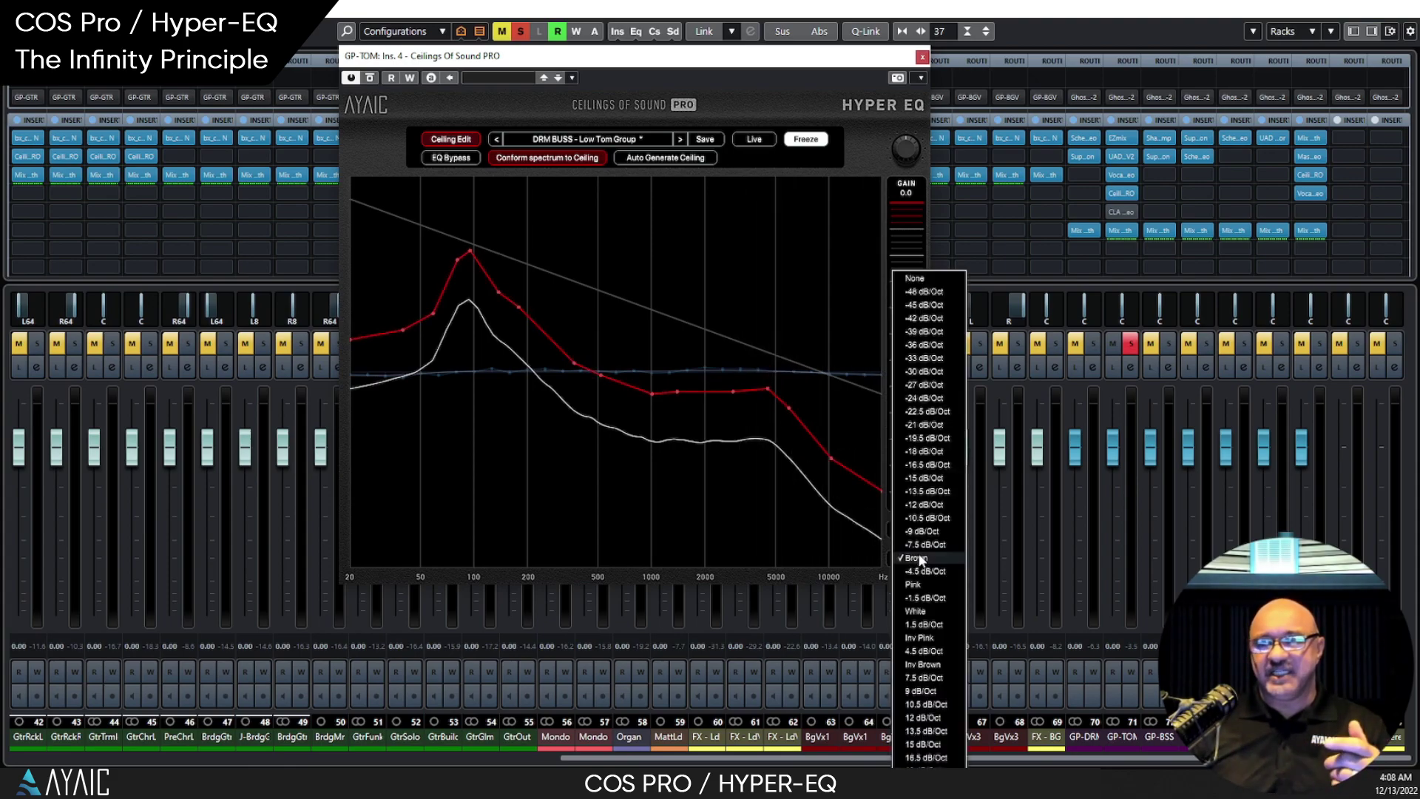
pyautogui.click(920, 559)
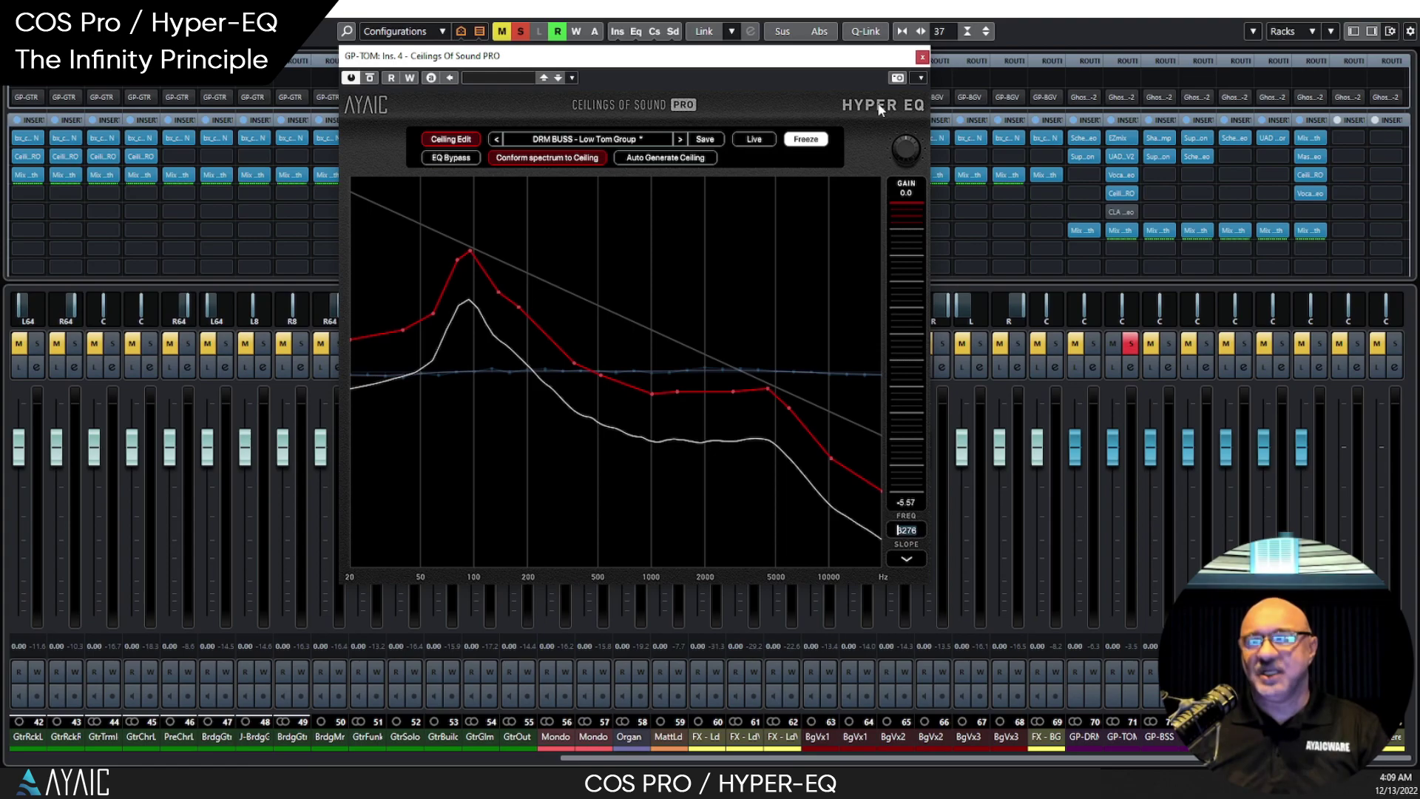
# Close the plug-in window and turn off solo on the Tom-12 and Tom-14 channels
pyautogui.click(921, 58)
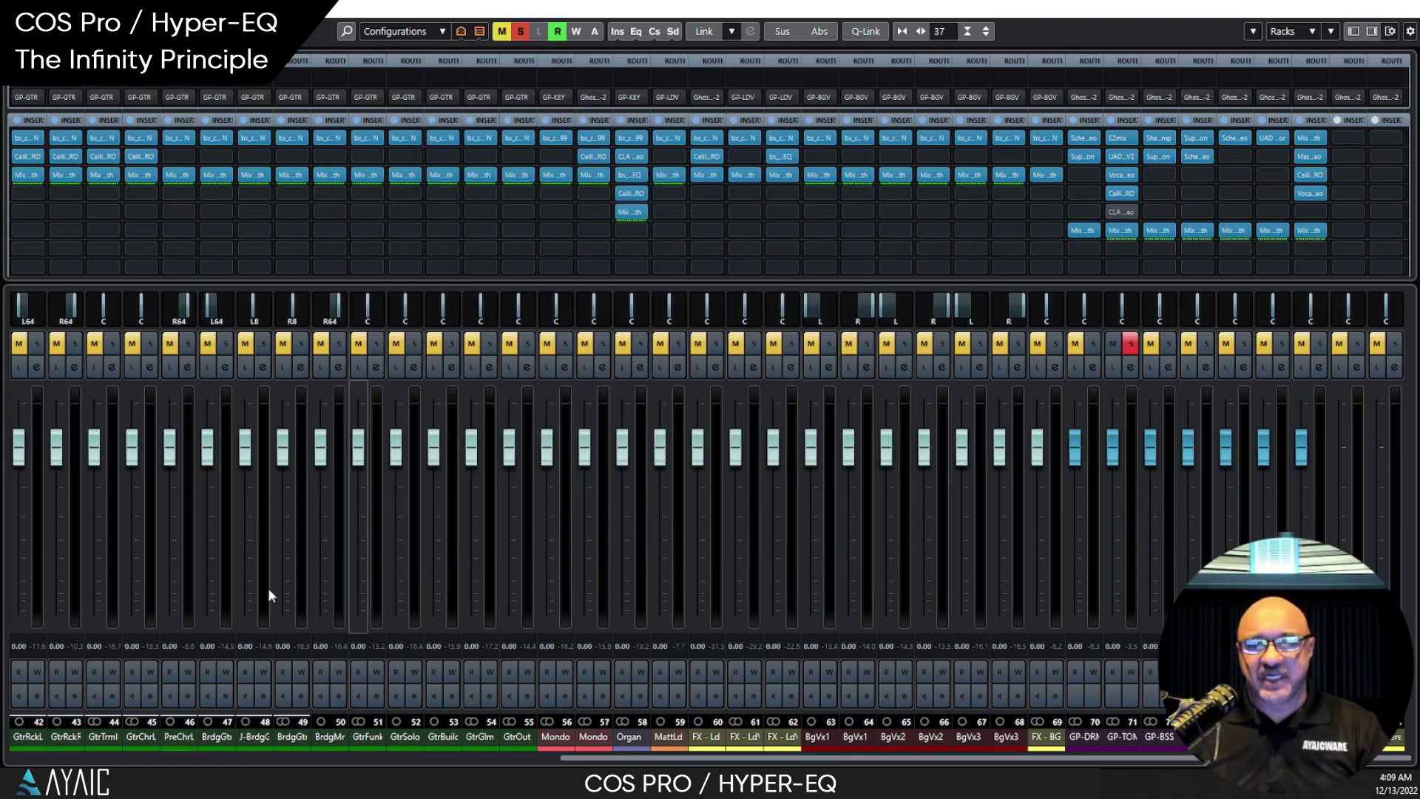
pyautogui.moveTo(590, 761); pyautogui.dragTo(35, 759)
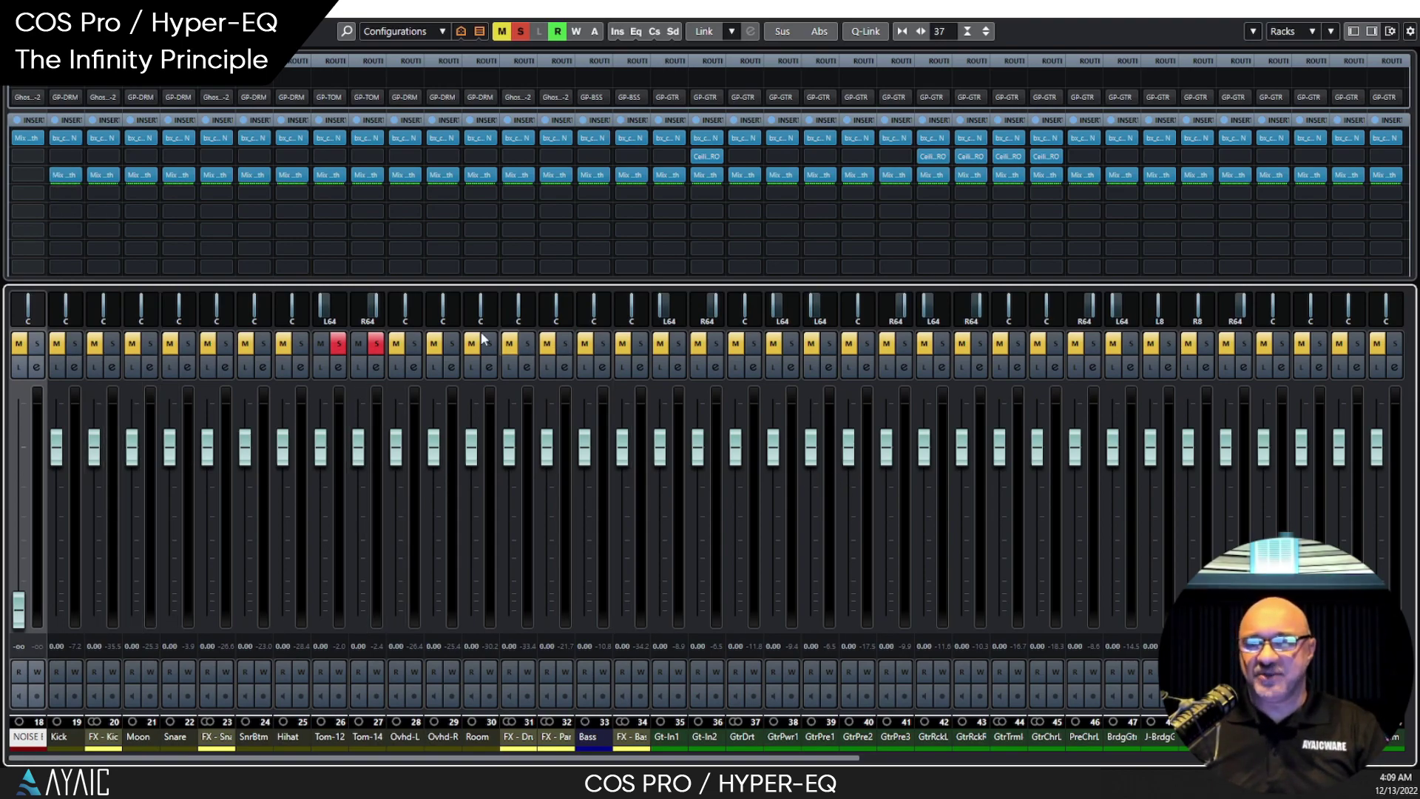
pyautogui.click(376, 343)
pyautogui.click(337, 344)
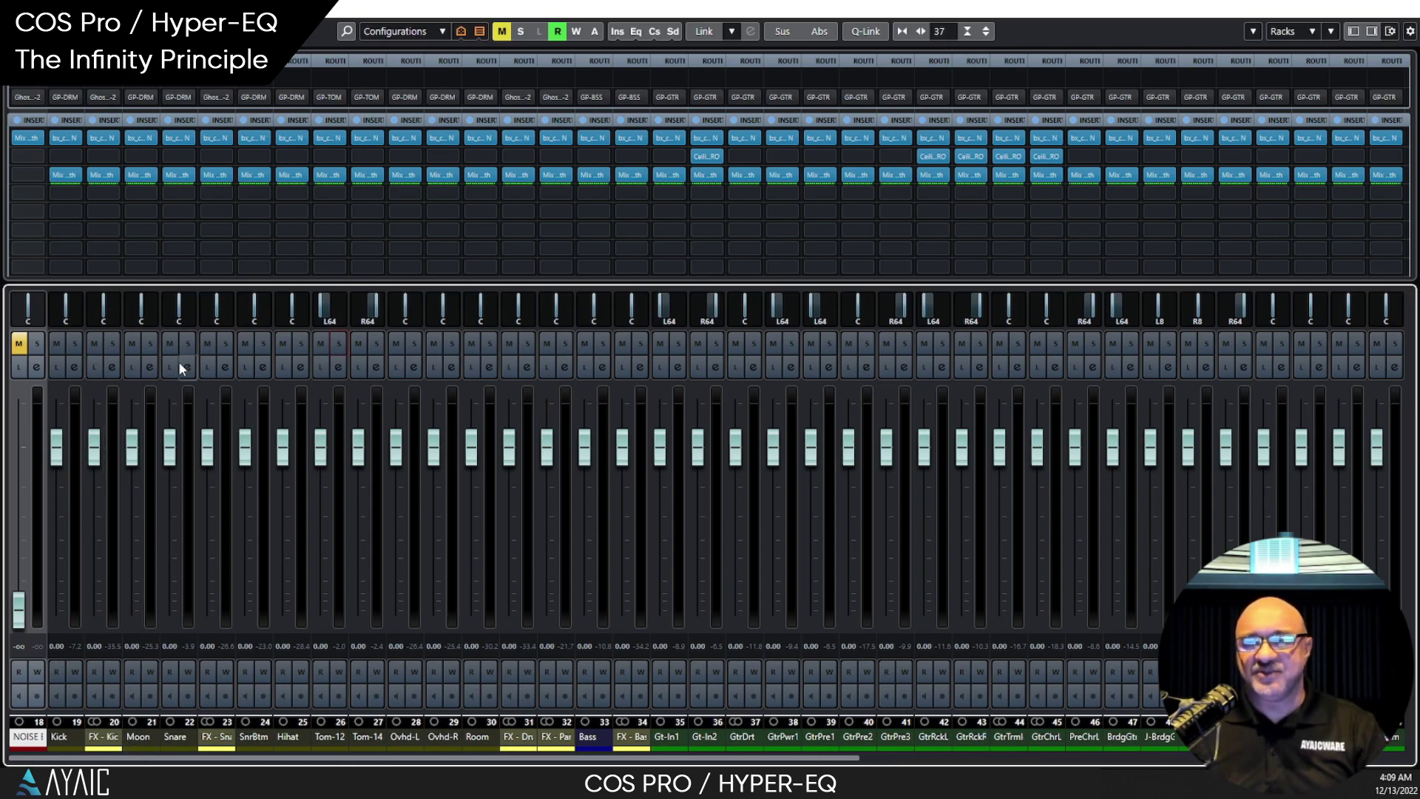
# Solo the Snare channel and load the Ceilings Of Sound PRO plug-in into its second insert slot
pyautogui.click(187, 343)
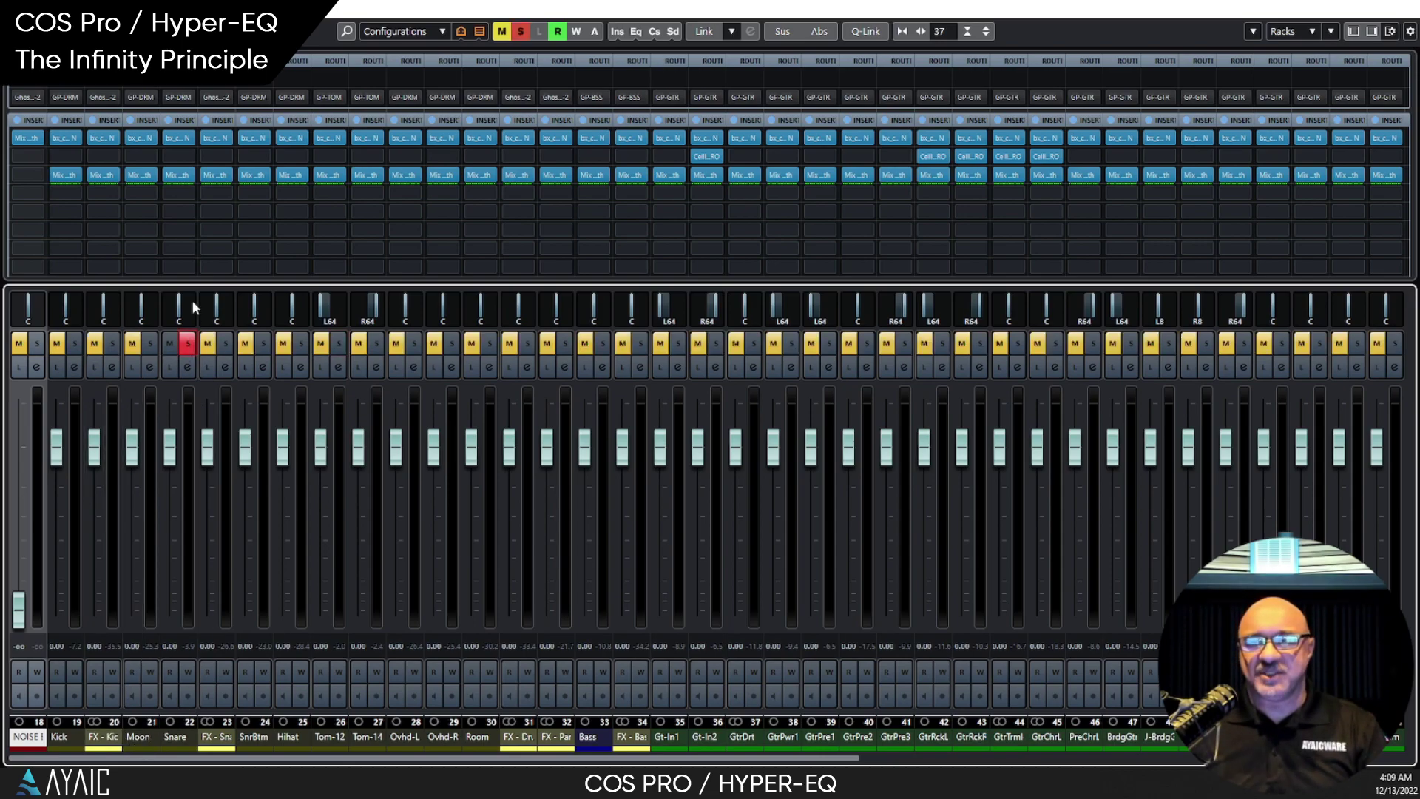
pyautogui.click(181, 157)
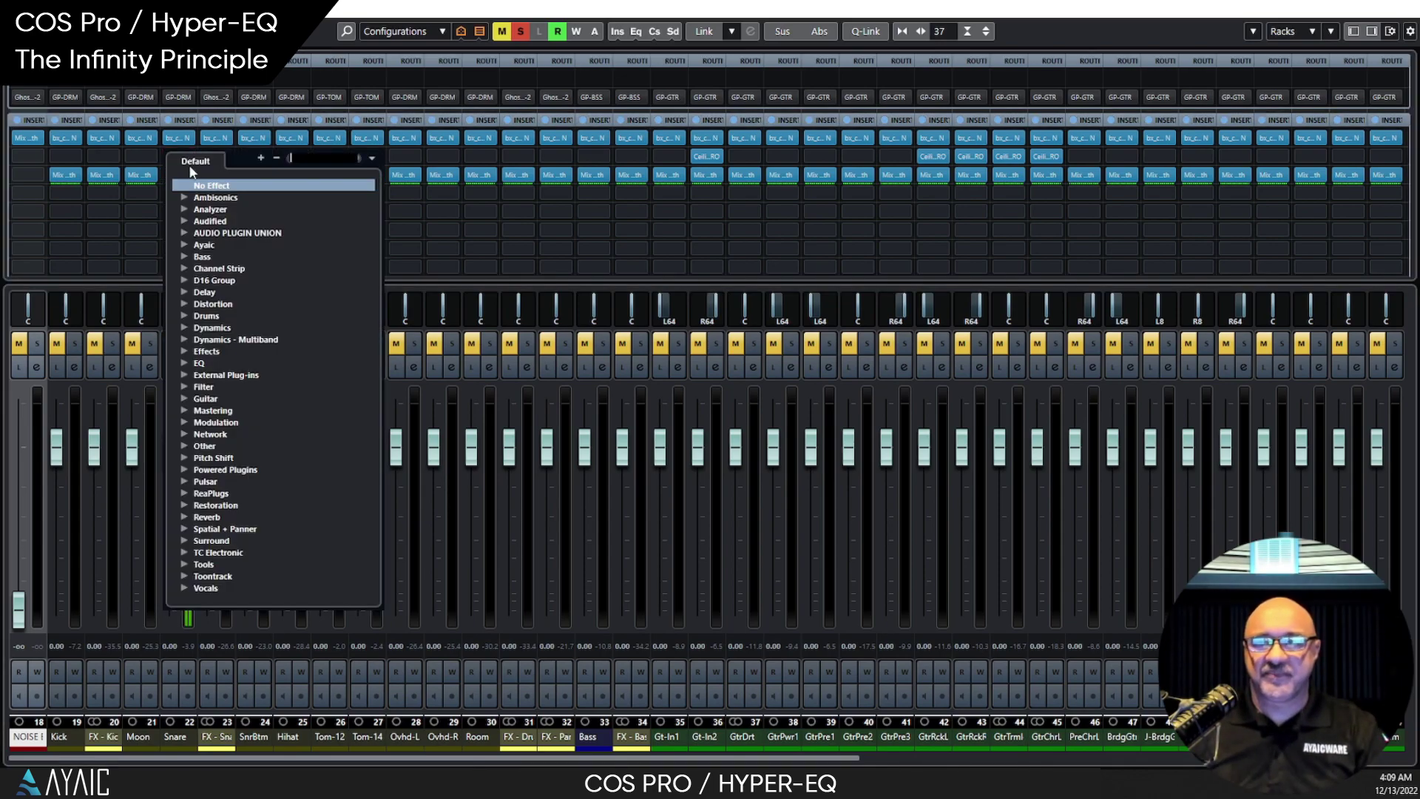
pyautogui.click(184, 245)
pyautogui.click(222, 256)
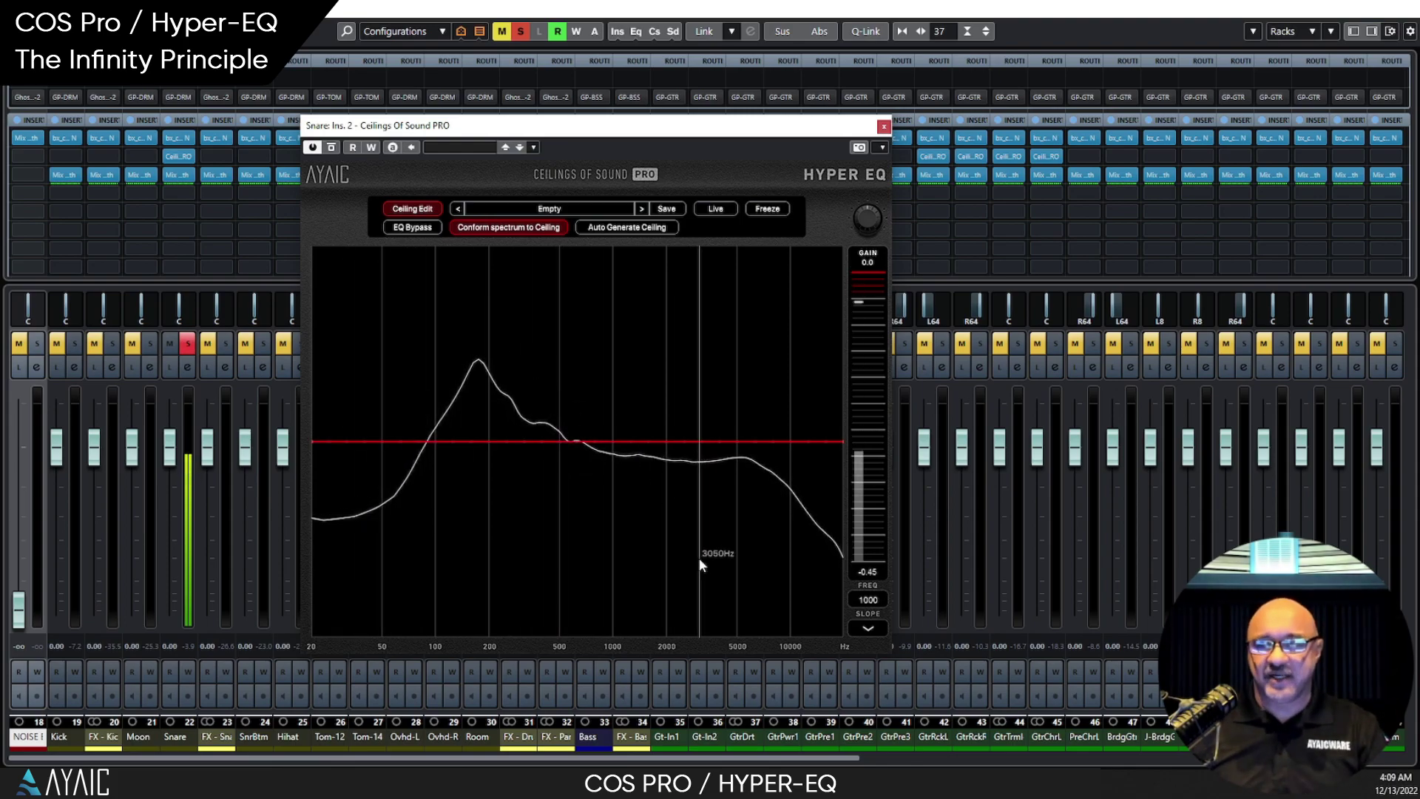
# Fit a Brown slope guide against the snare spectrum's two peaks, with its frequency at about 2947 Hz, and freeze the spectrum
pyautogui.click(868, 628)
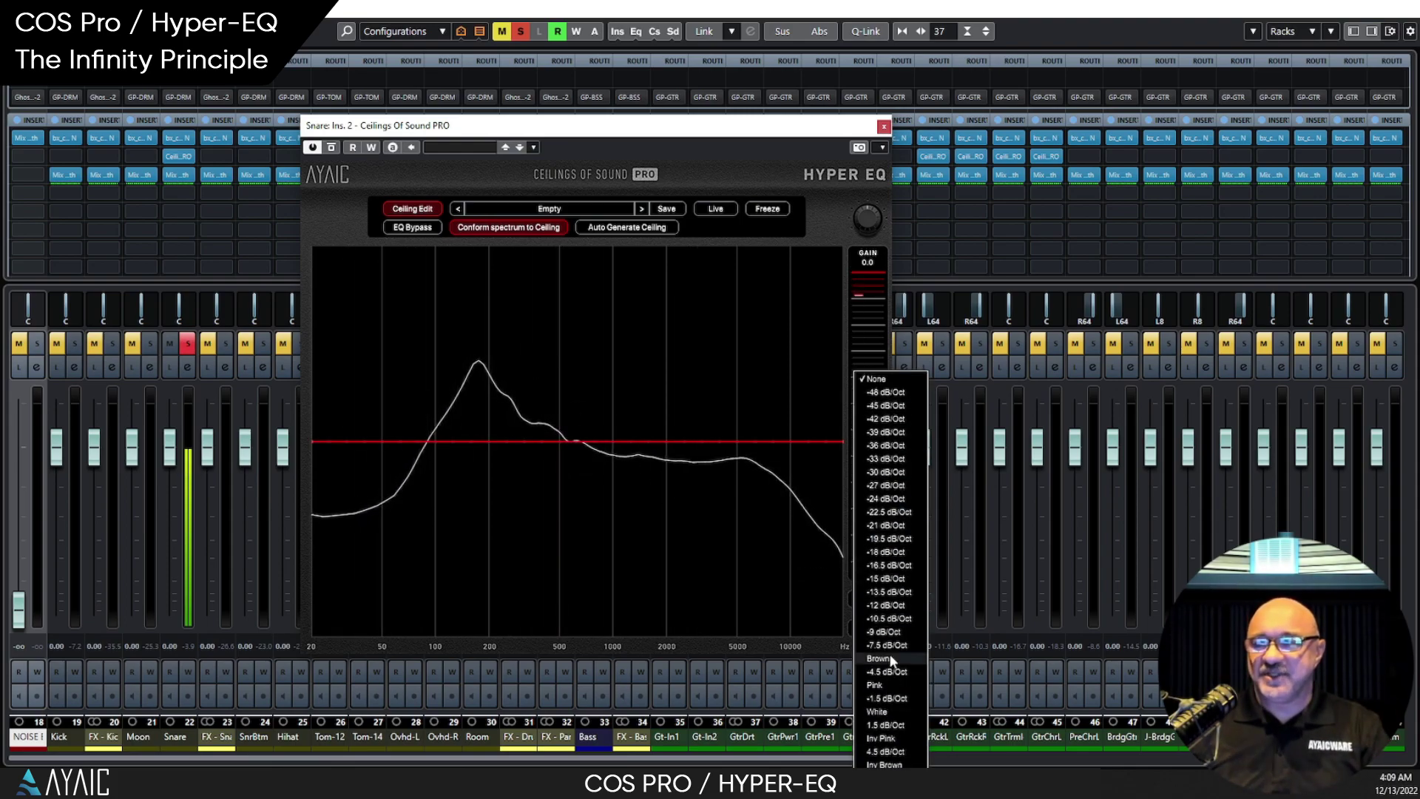
pyautogui.click(884, 659)
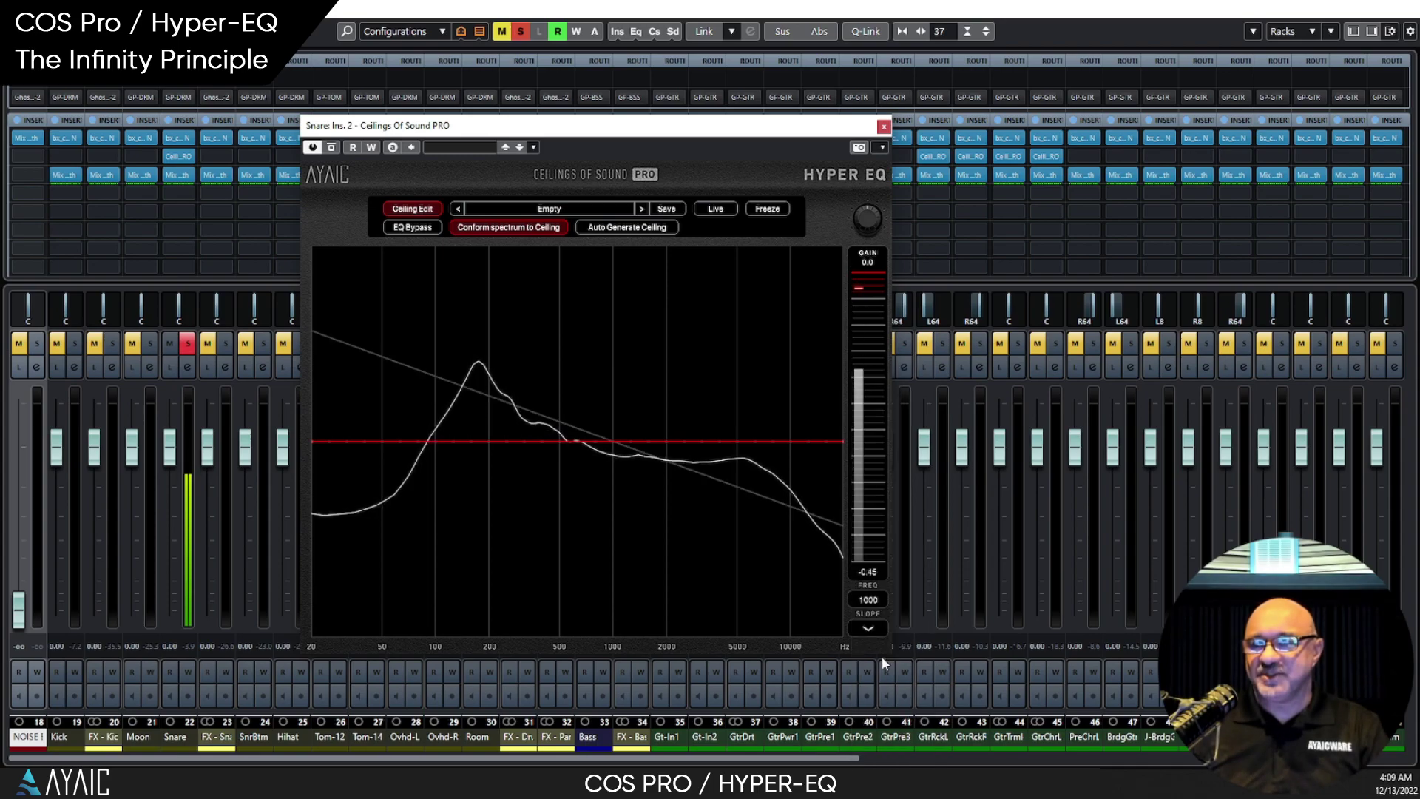
pyautogui.moveTo(868, 599); pyautogui.dragTo(883, 517)
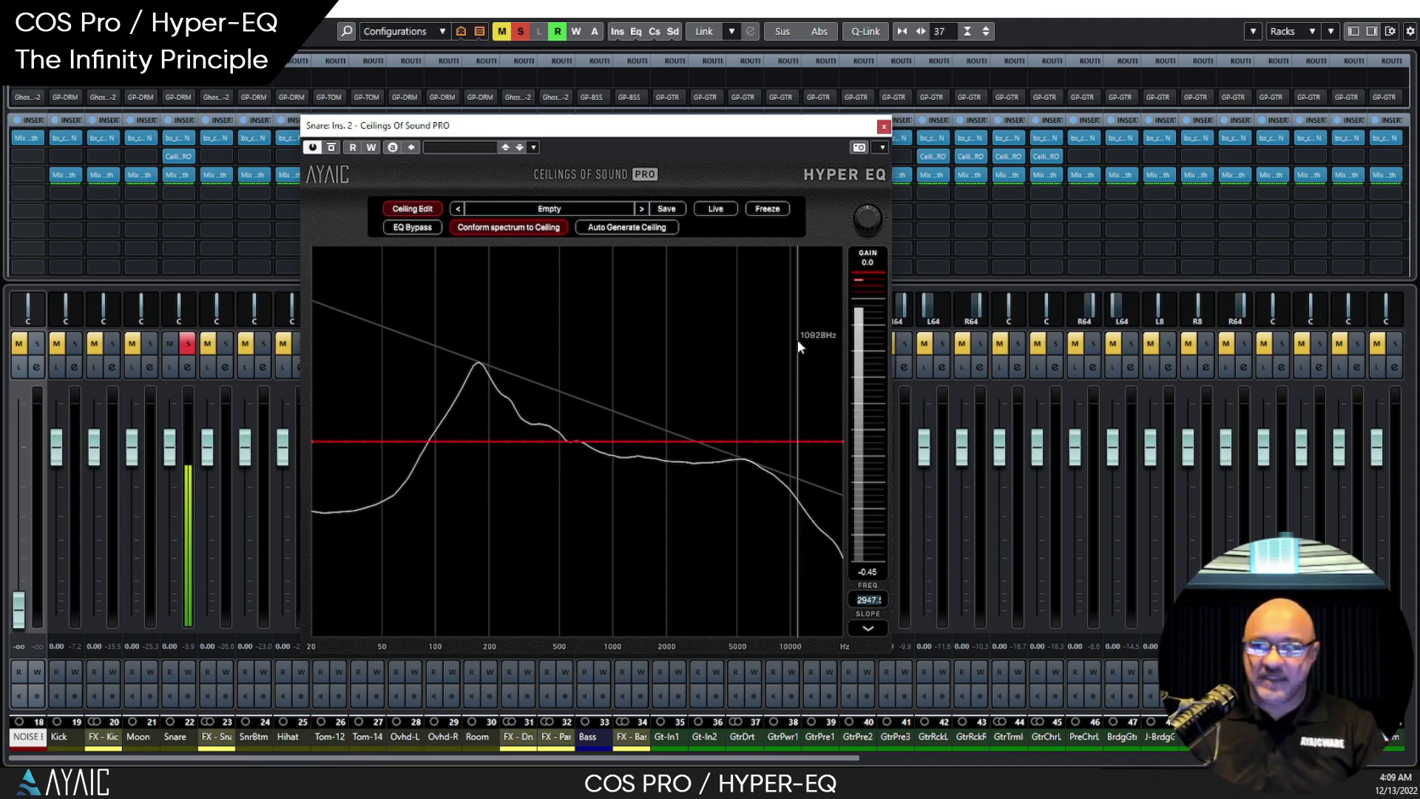
pyautogui.click(786, 209)
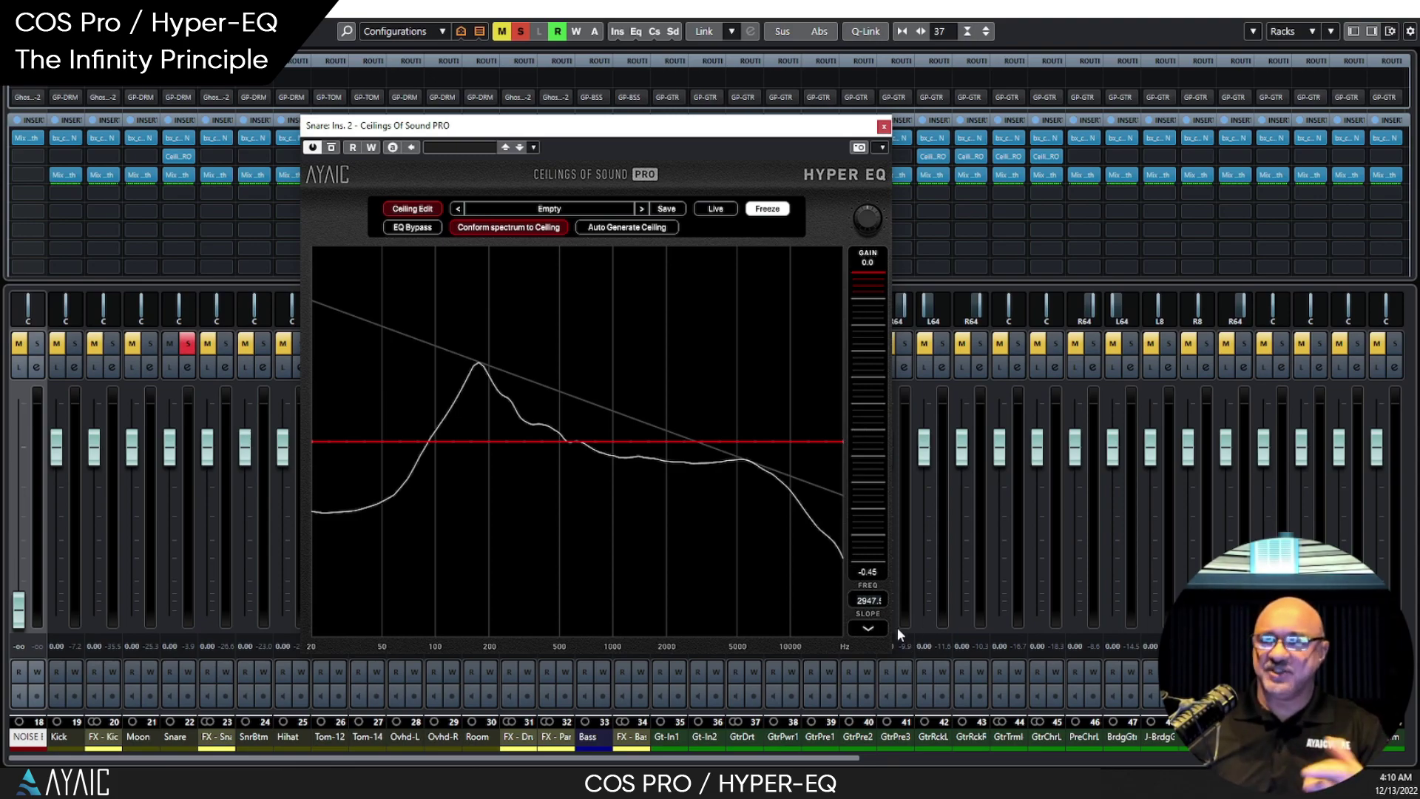
# Switch the slope guide to -4.5 dB/Oct and shift it to about 11655 Hz so it rests on the snare's low peak
pyautogui.click(869, 628)
pyautogui.click(881, 641)
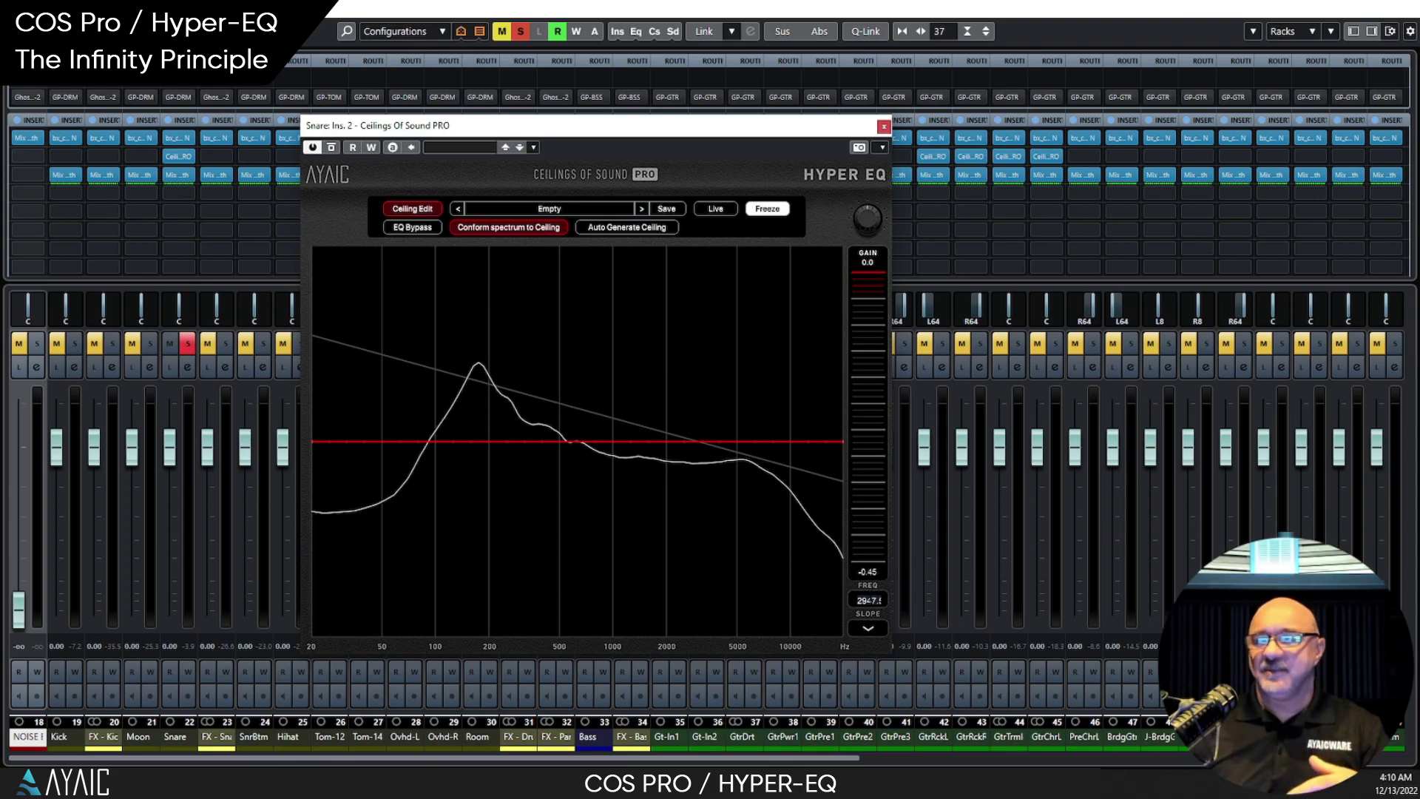
pyautogui.moveTo(866, 600); pyautogui.dragTo(844, 495)
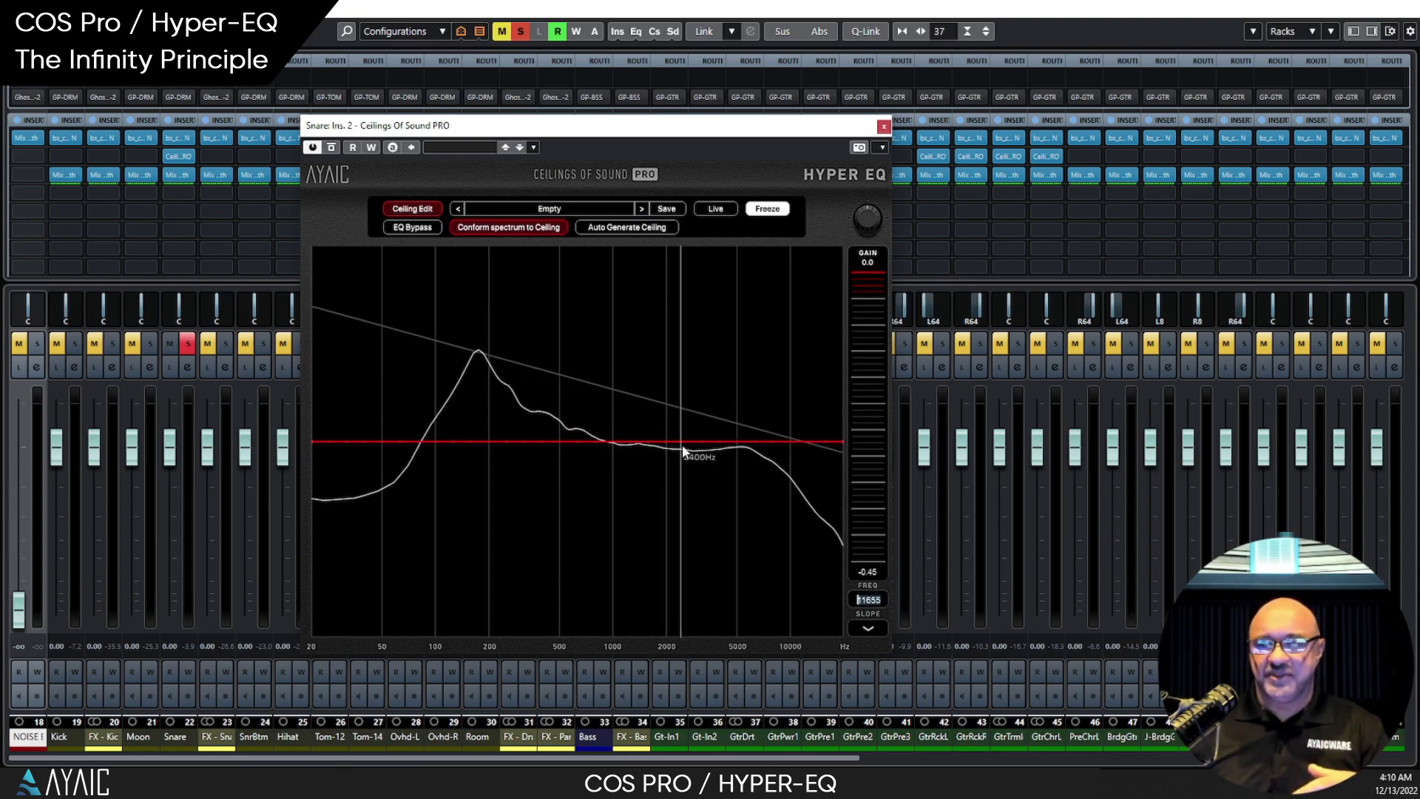
# Auto-generate a ceiling from the snare, raise its part above about 700 Hz to the -4.5 dB/Oct guide, and conform the spectrum
pyautogui.click(623, 228)
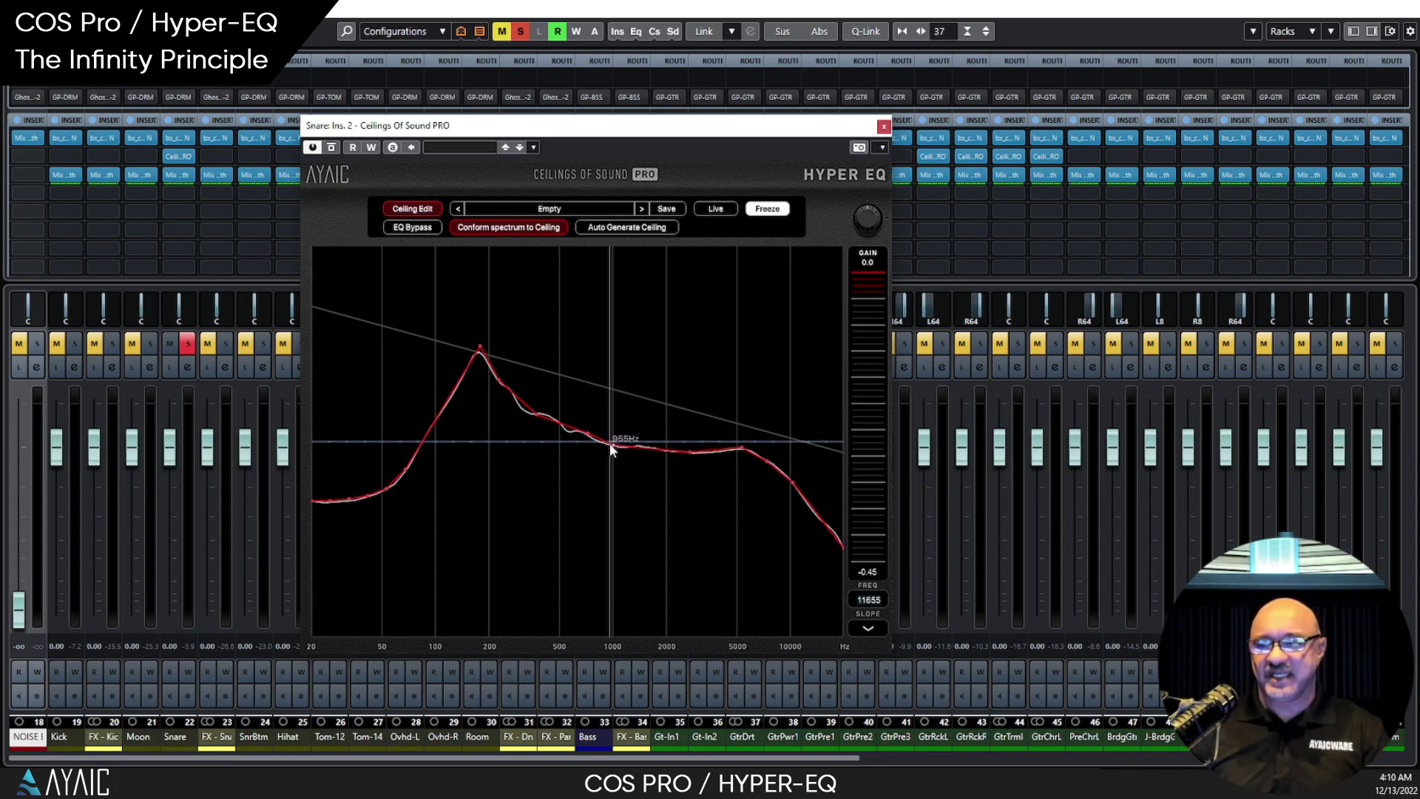
pyautogui.moveTo(611, 443); pyautogui.dragTo(586, 431)
pyautogui.click(521, 224)
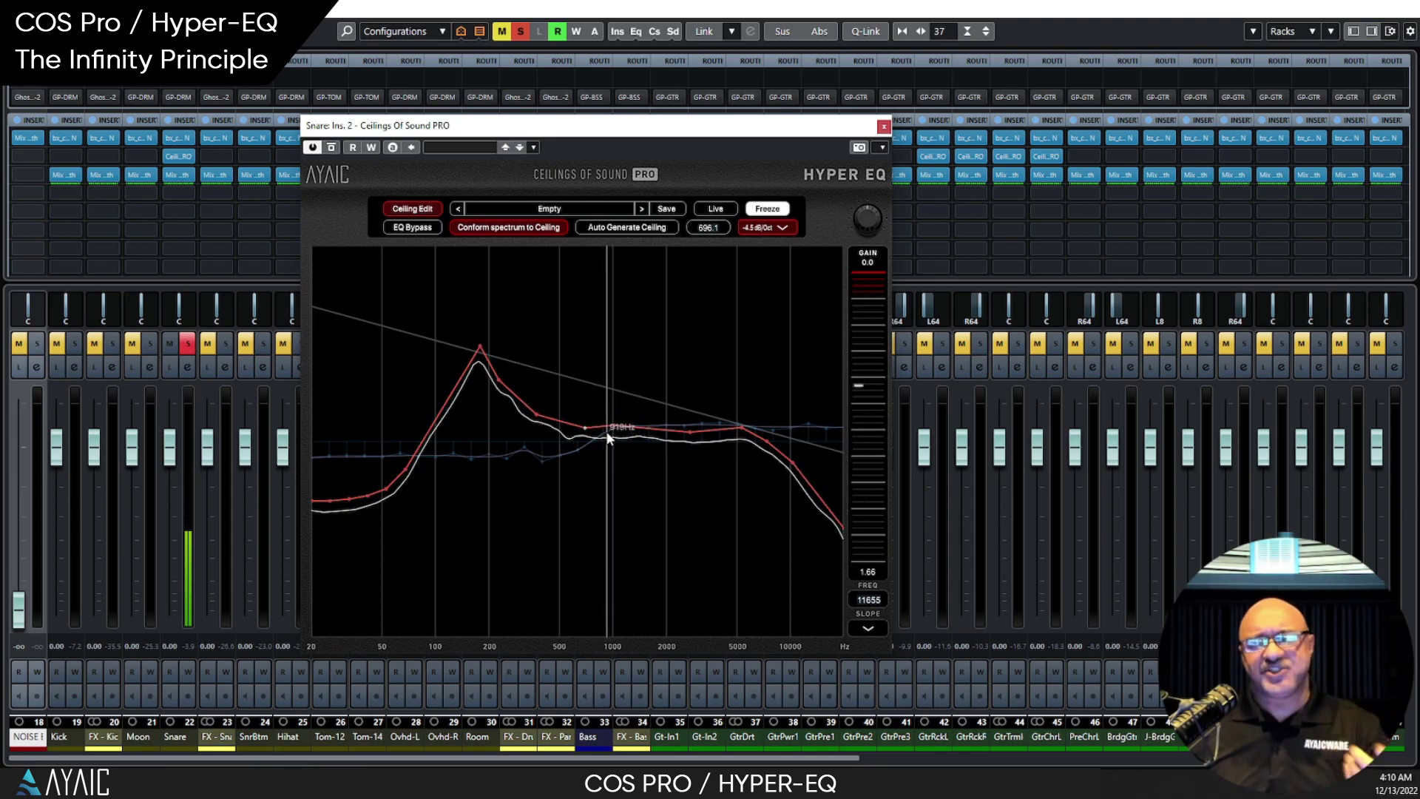
# Load the Empty preset and fit a Brown slope guide at about 2962 Hz against the snare's two peaks
pyautogui.click(579, 209)
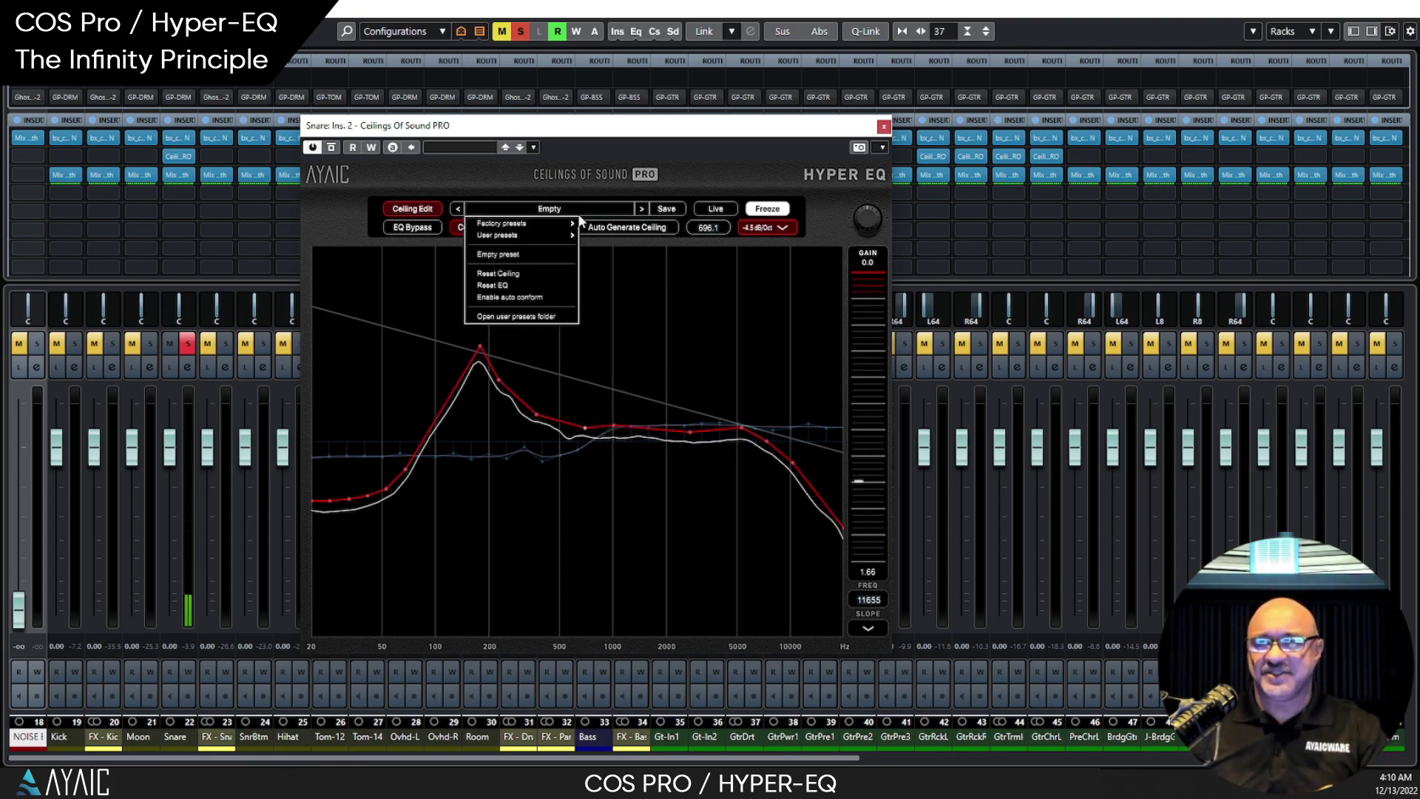
pyautogui.click(521, 256)
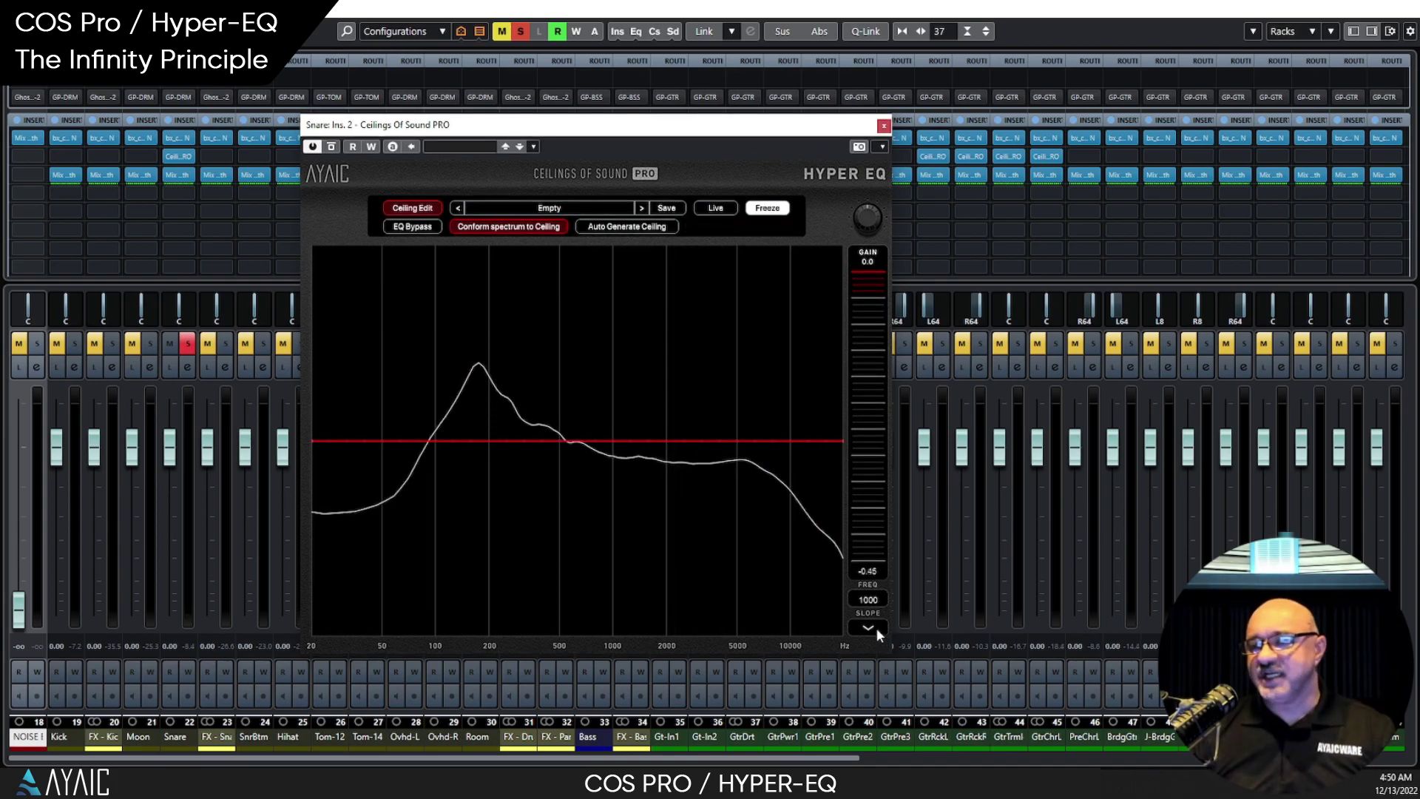
pyautogui.click(875, 628)
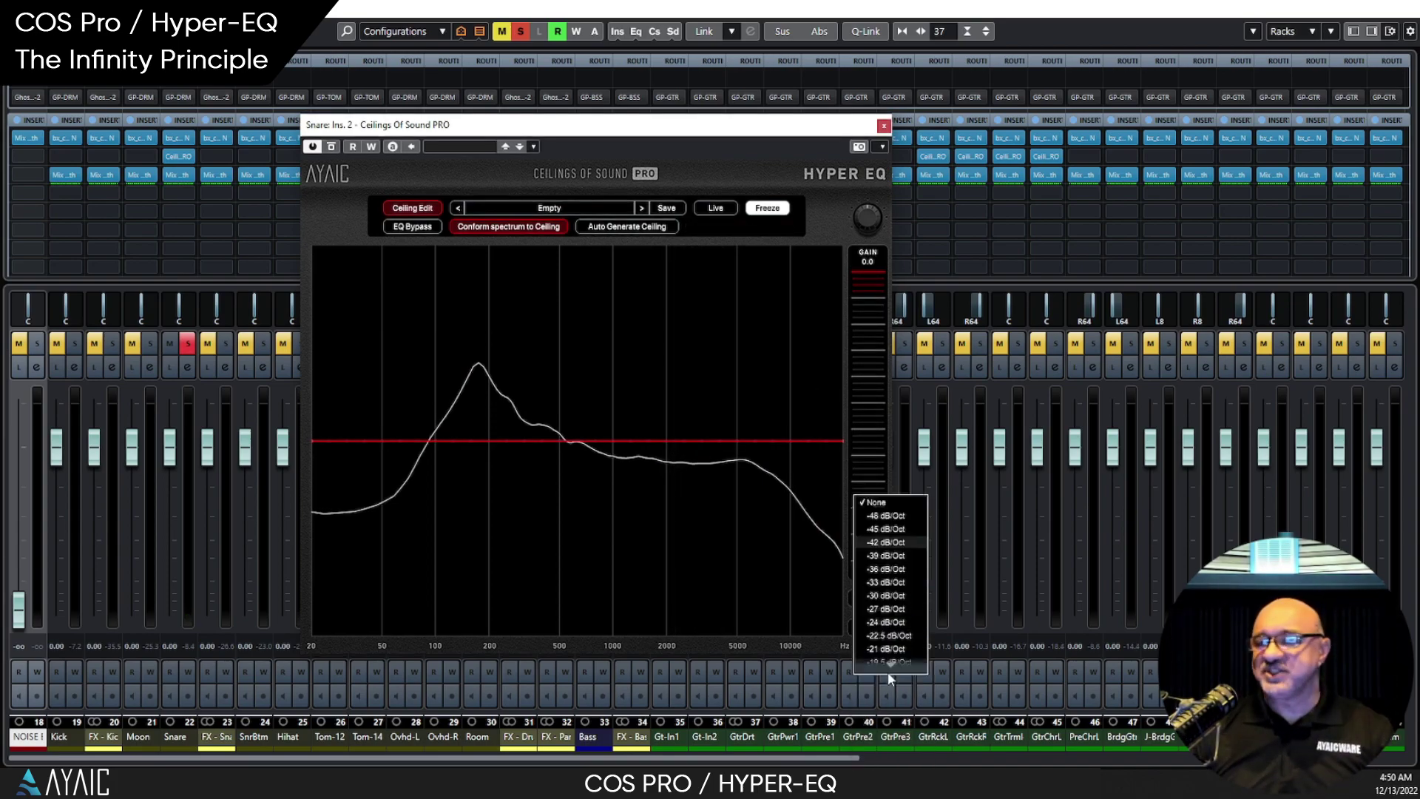
pyautogui.click(880, 547)
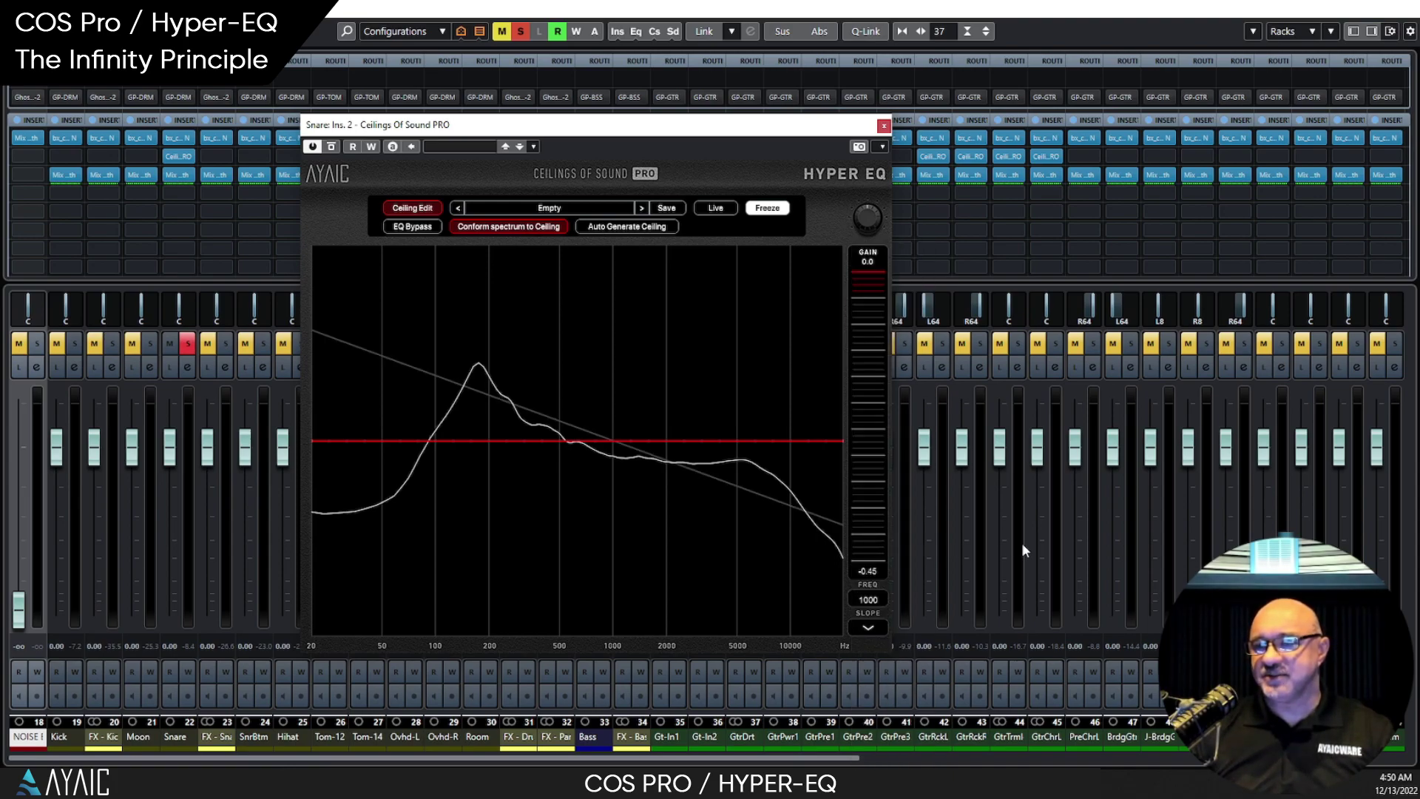
pyautogui.moveTo(458, 488); pyautogui.dragTo(587, 485)
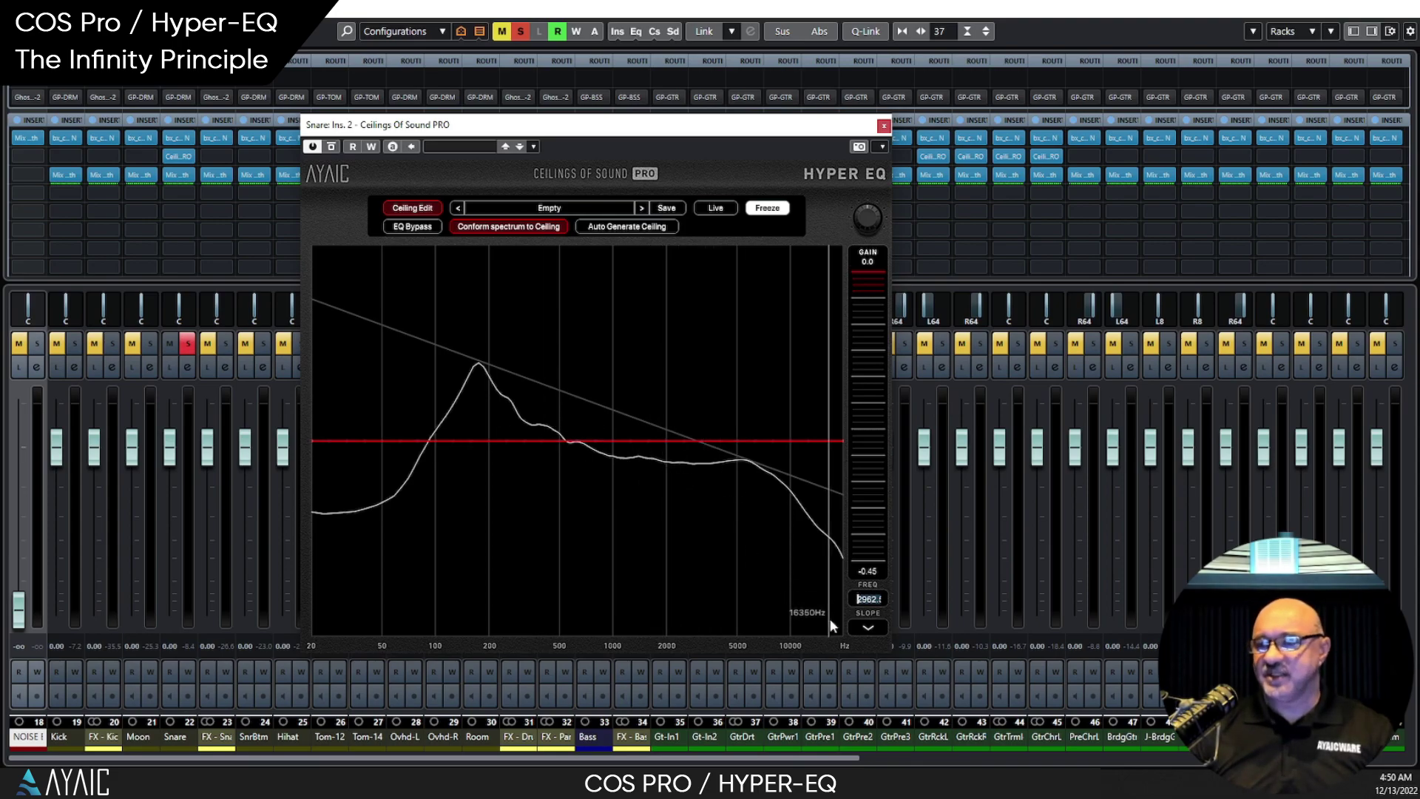
# Change the slope guide to -4.5 dB/Oct and move it to about 7052 Hz so it rests on the low peak
pyautogui.click(875, 628)
pyautogui.click(881, 608)
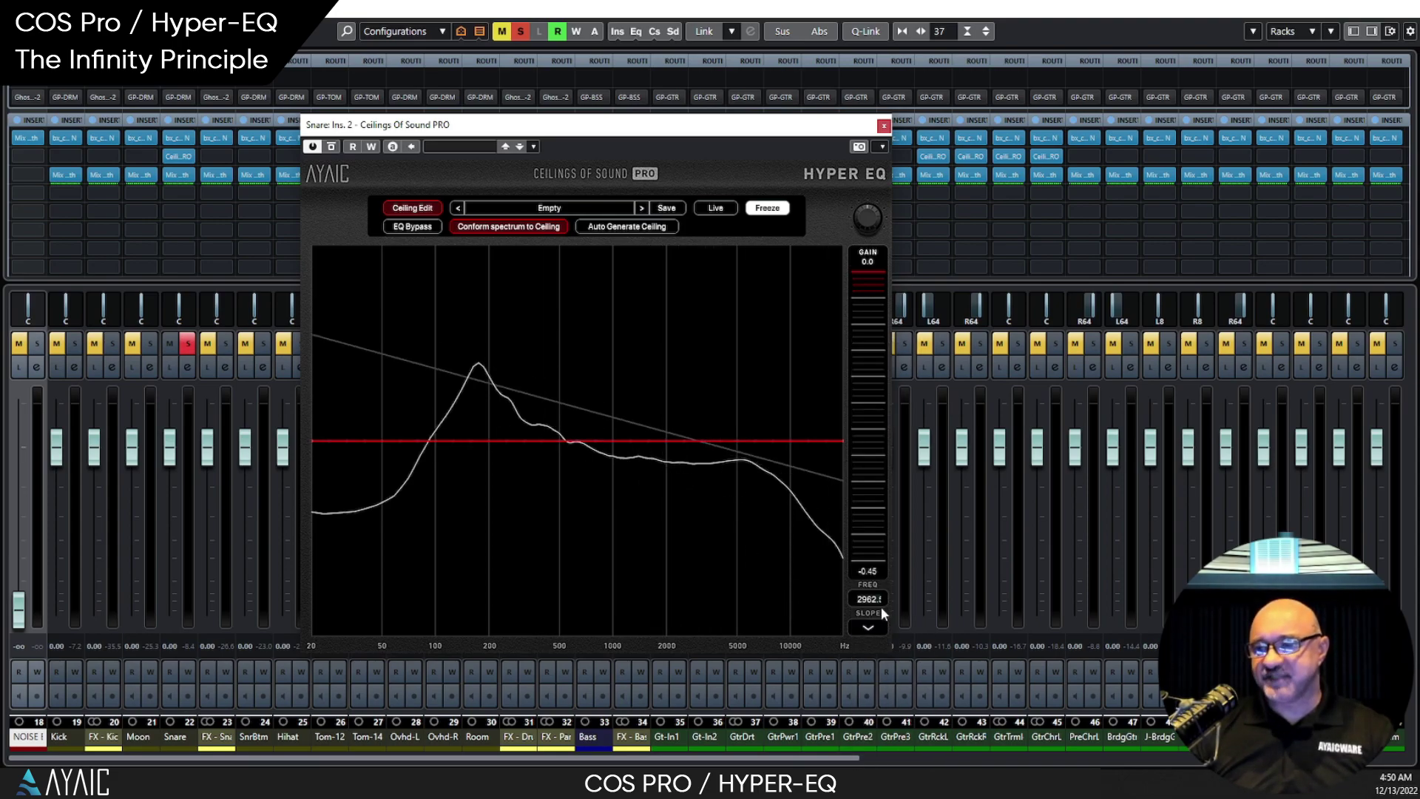
pyautogui.moveTo(703, 499); pyautogui.dragTo(770, 500)
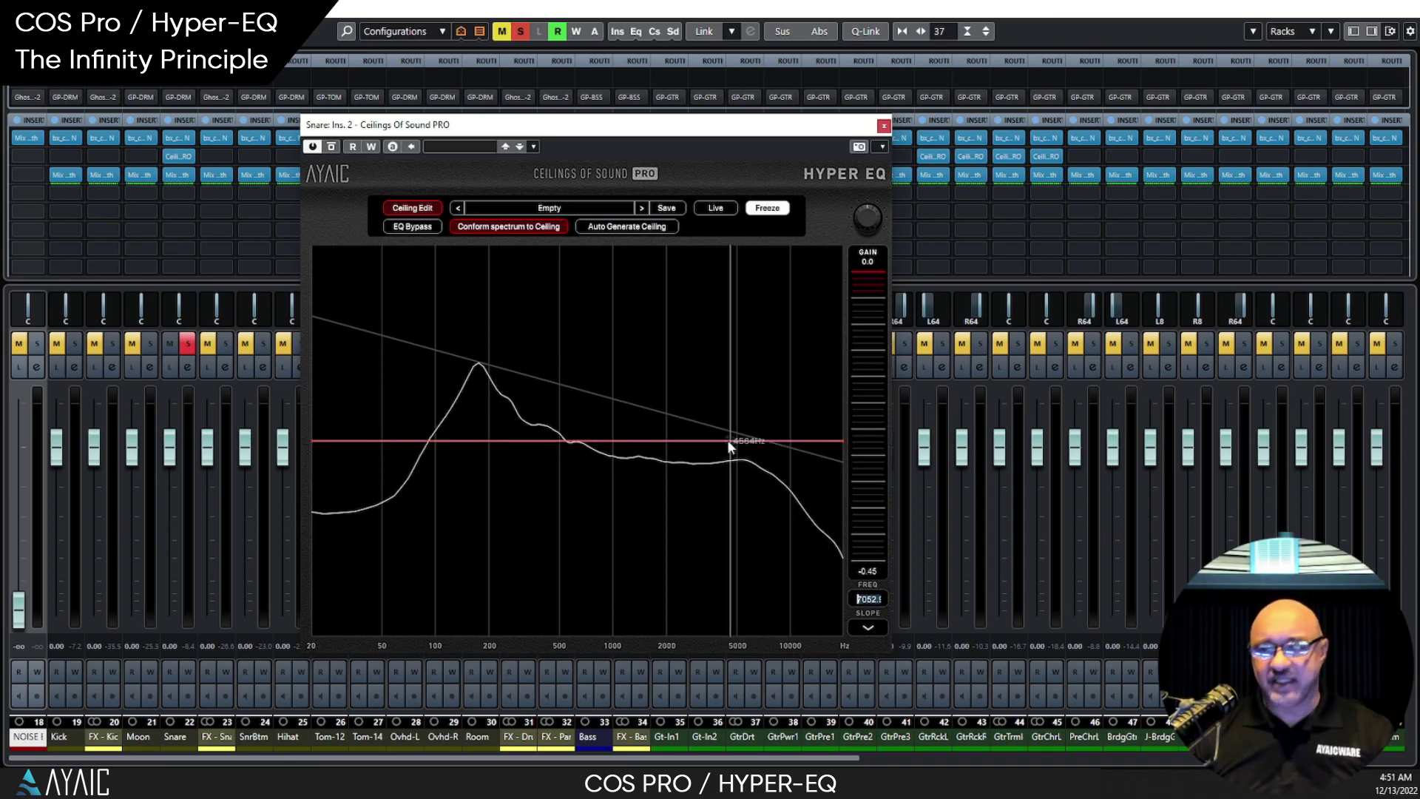
# Remove the slope guide from the graph by setting its slope to None
pyautogui.click(868, 628)
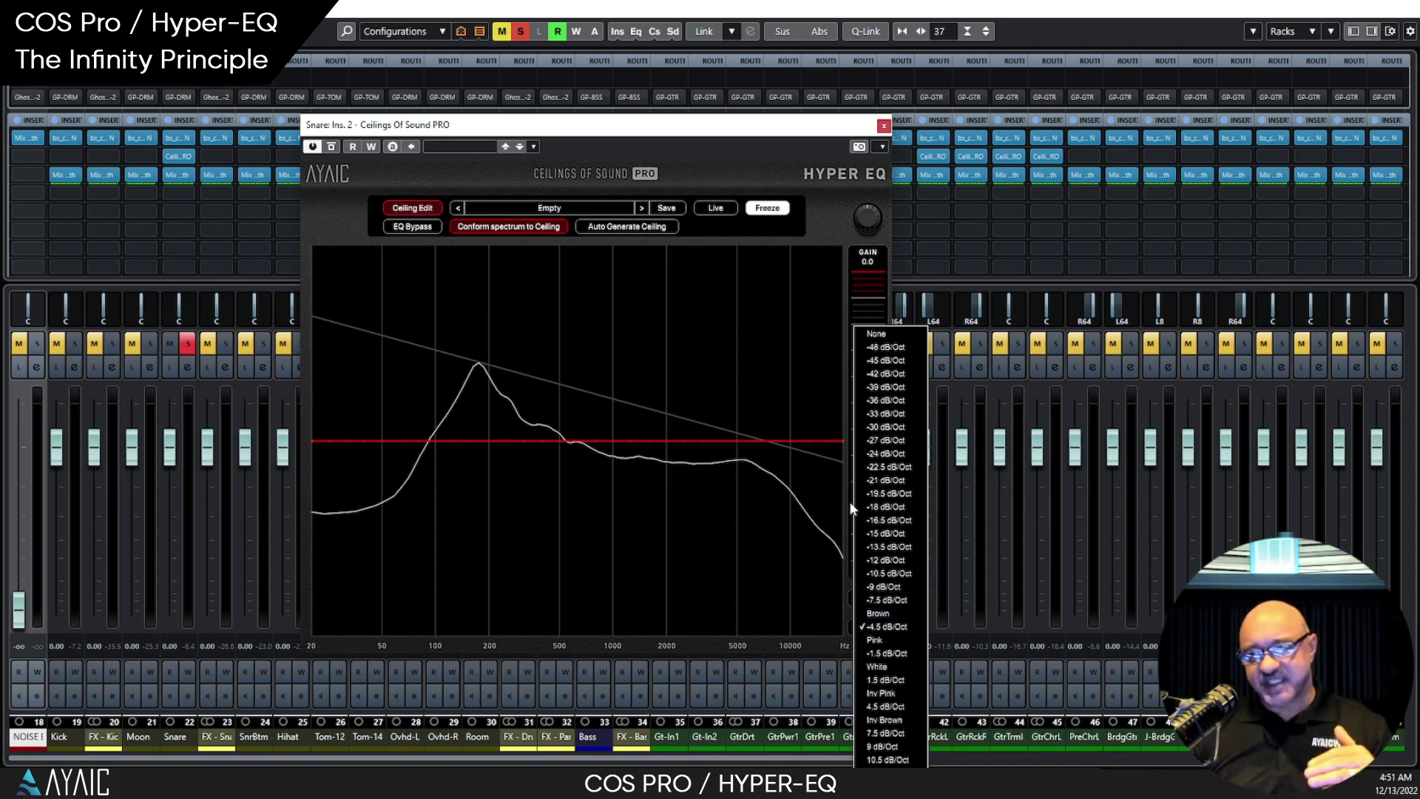
pyautogui.click(887, 627)
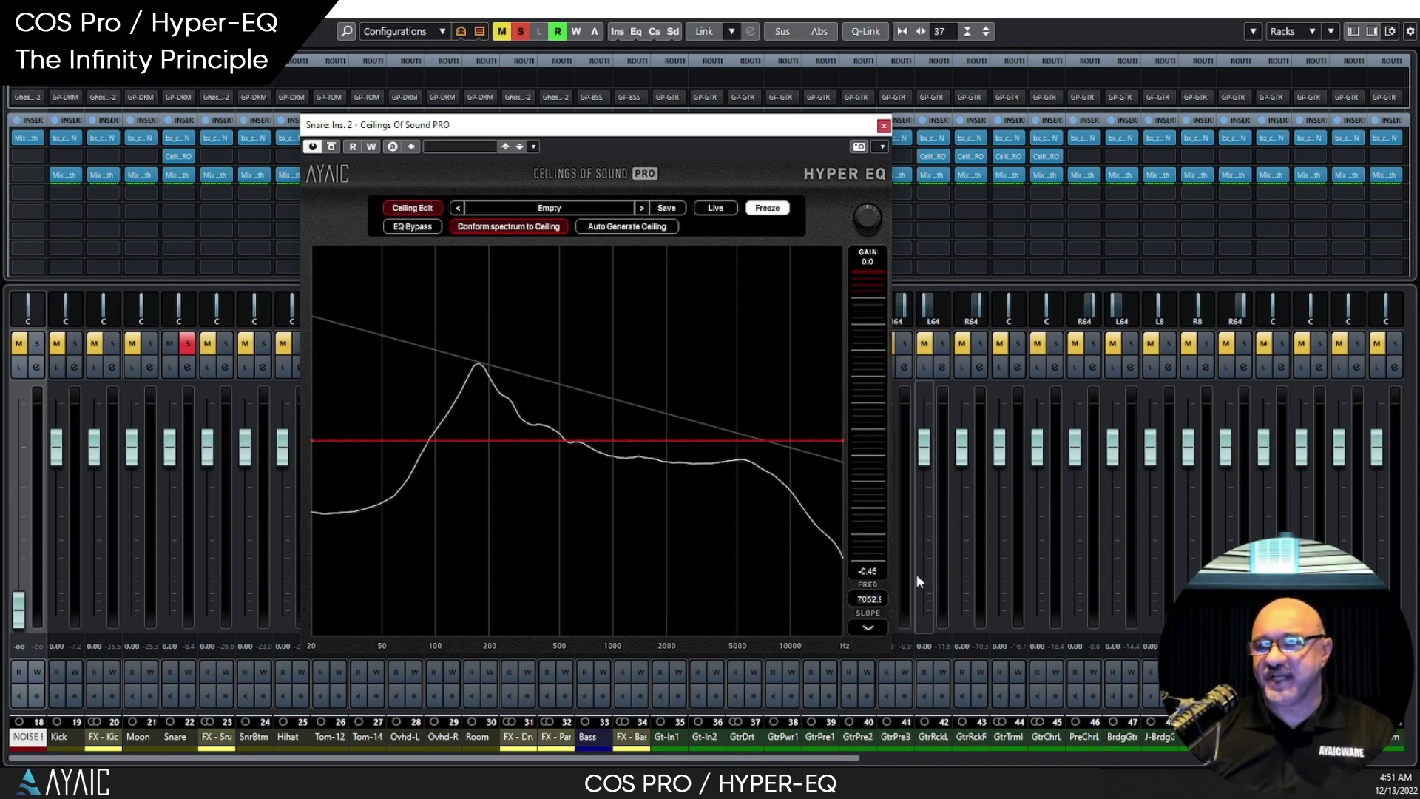
pyautogui.click(868, 627)
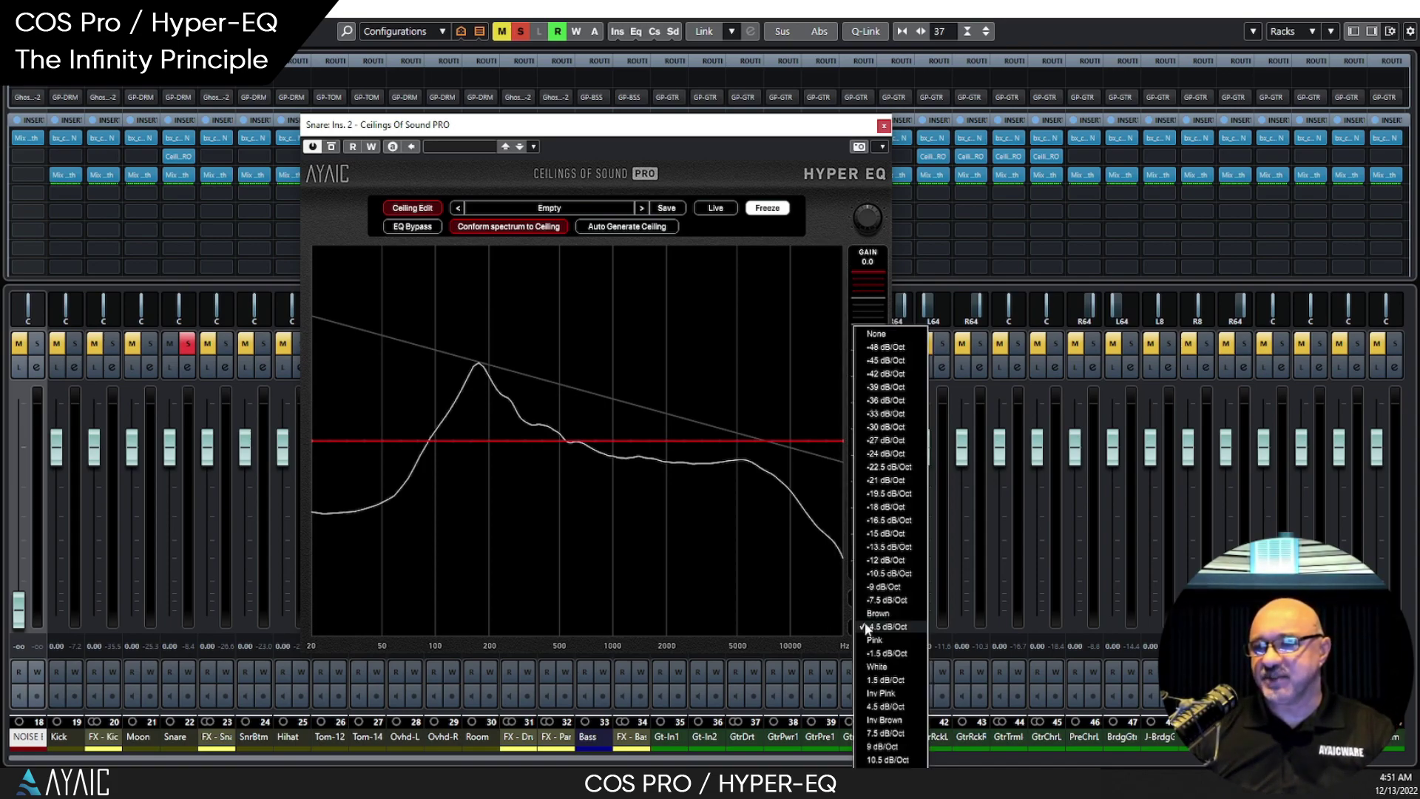
pyautogui.click(878, 333)
# Raise the flat ceiling above the snare spectrum and set its middle node to 300 Hz
pyautogui.moveTo(649, 441); pyautogui.dragTo(603, 320)
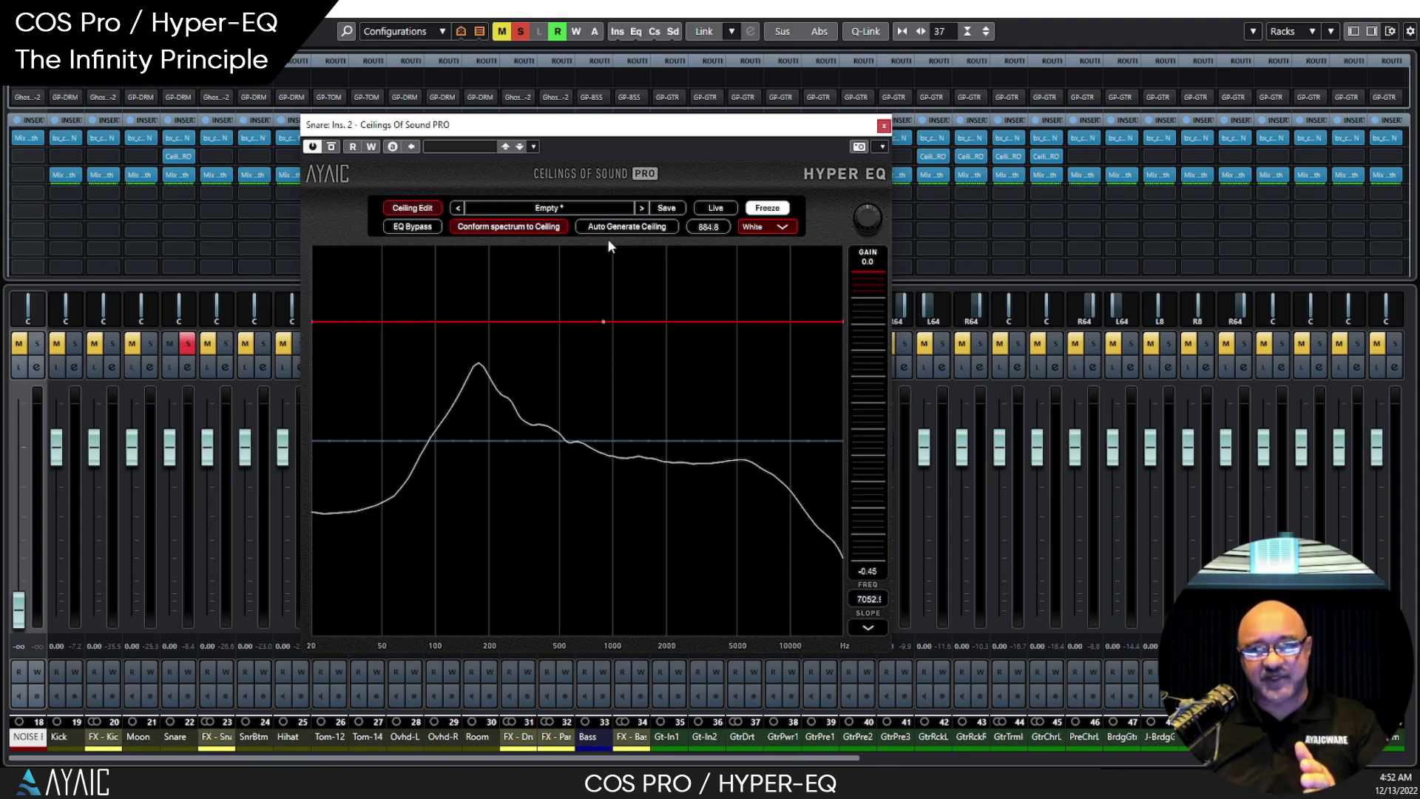
pyautogui.click(698, 227)
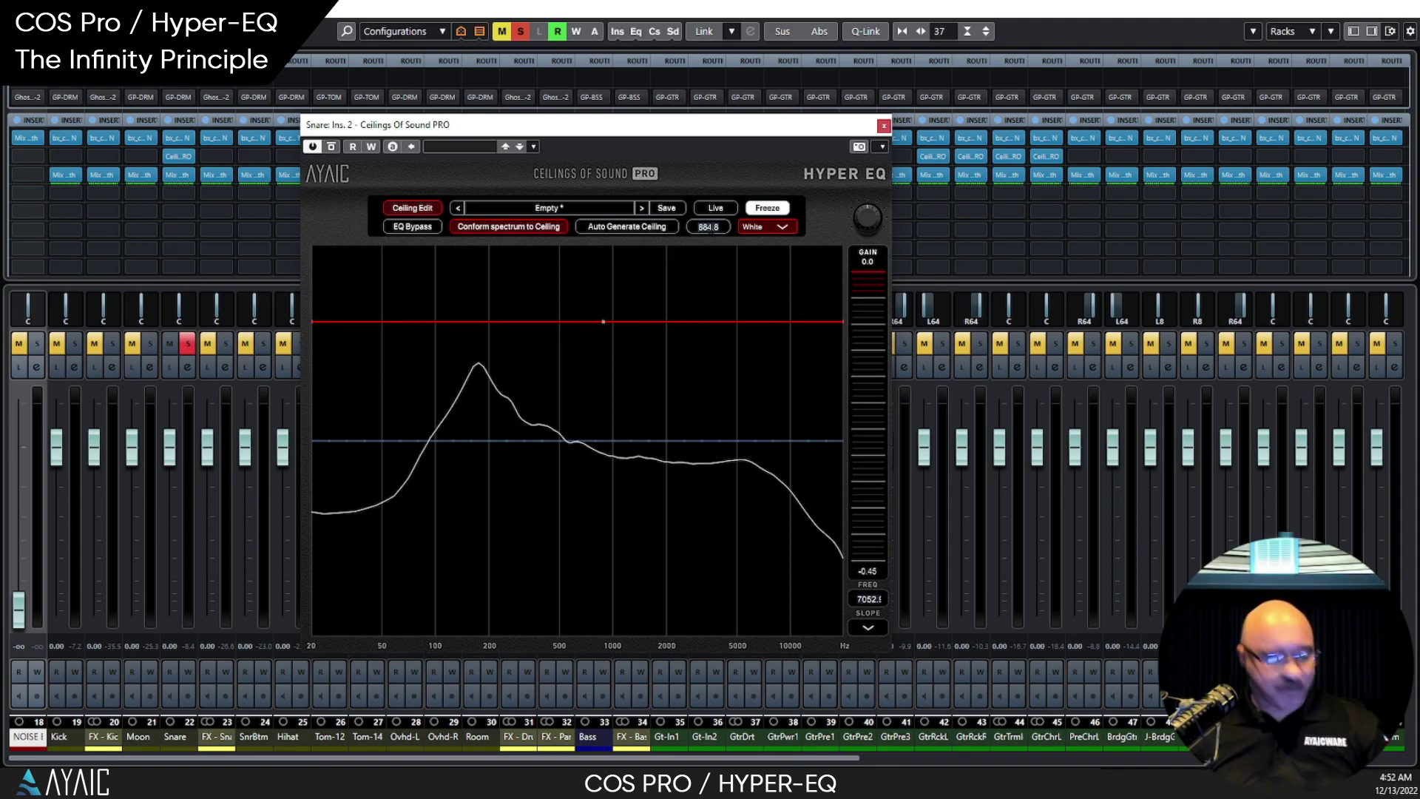
pyautogui.write('3')
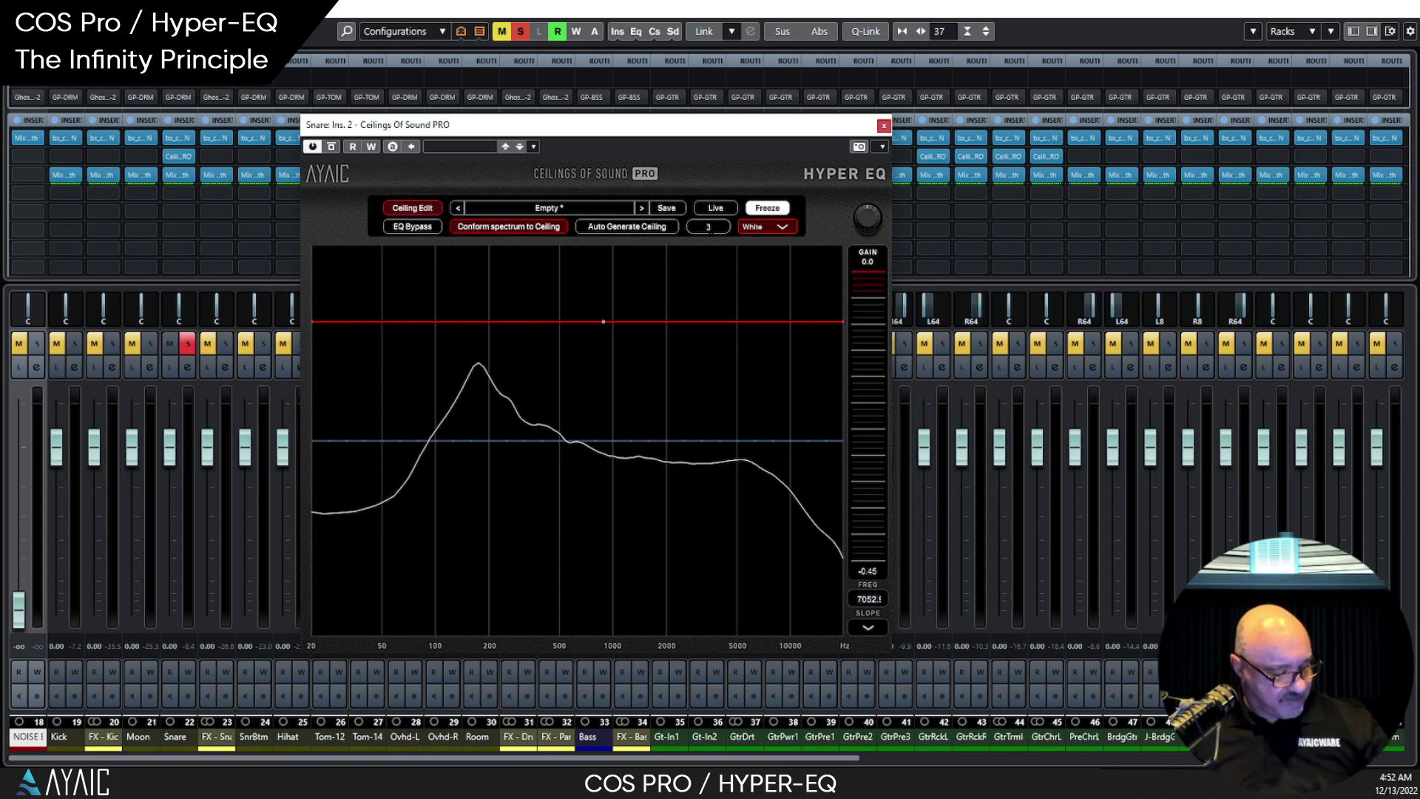
pyautogui.write('00')
pyautogui.press('Return')
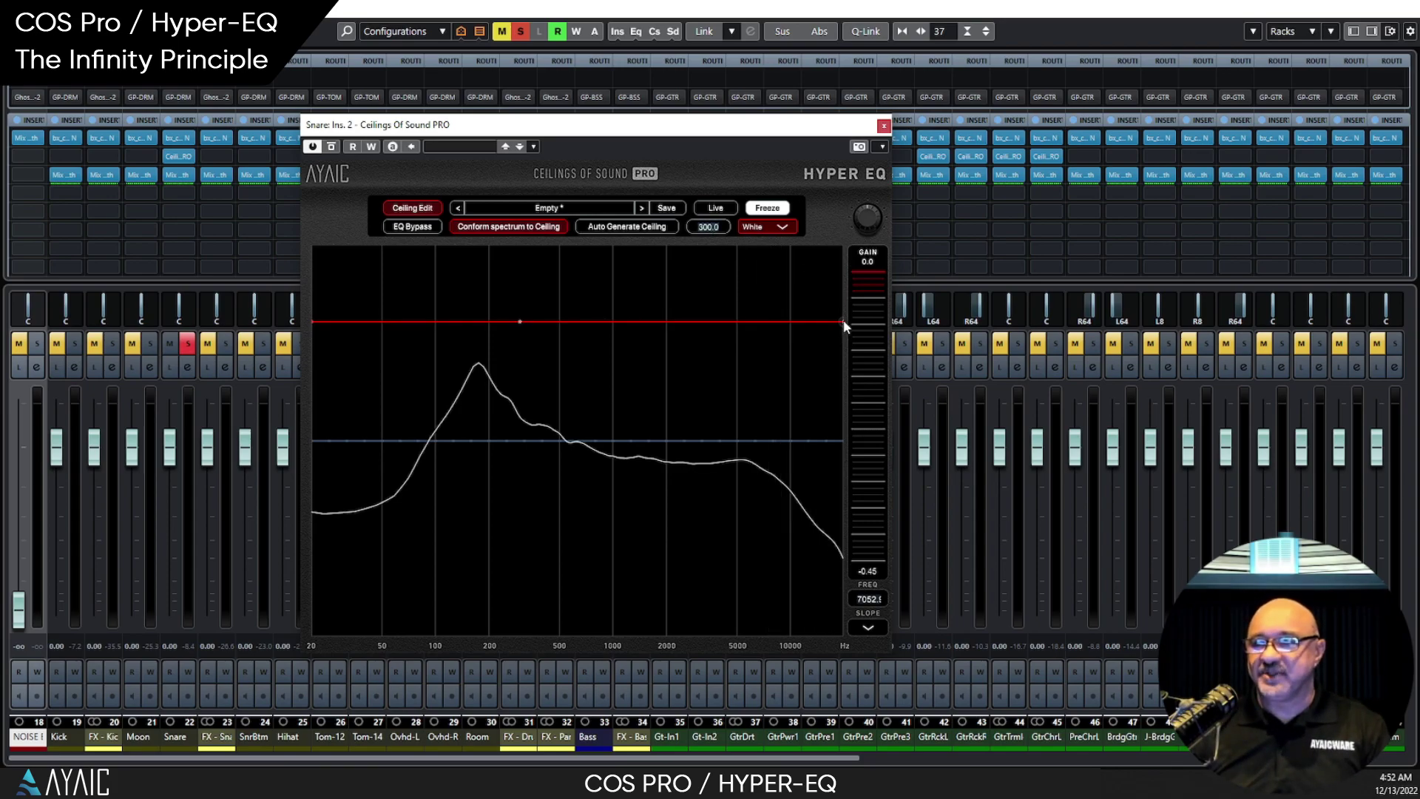
# Tilt the ceiling above 300 Hz down to a Brown slope and lower the whole ceiling onto the snare's low peak
pyautogui.moveTo(843, 319); pyautogui.dragTo(827, 438)
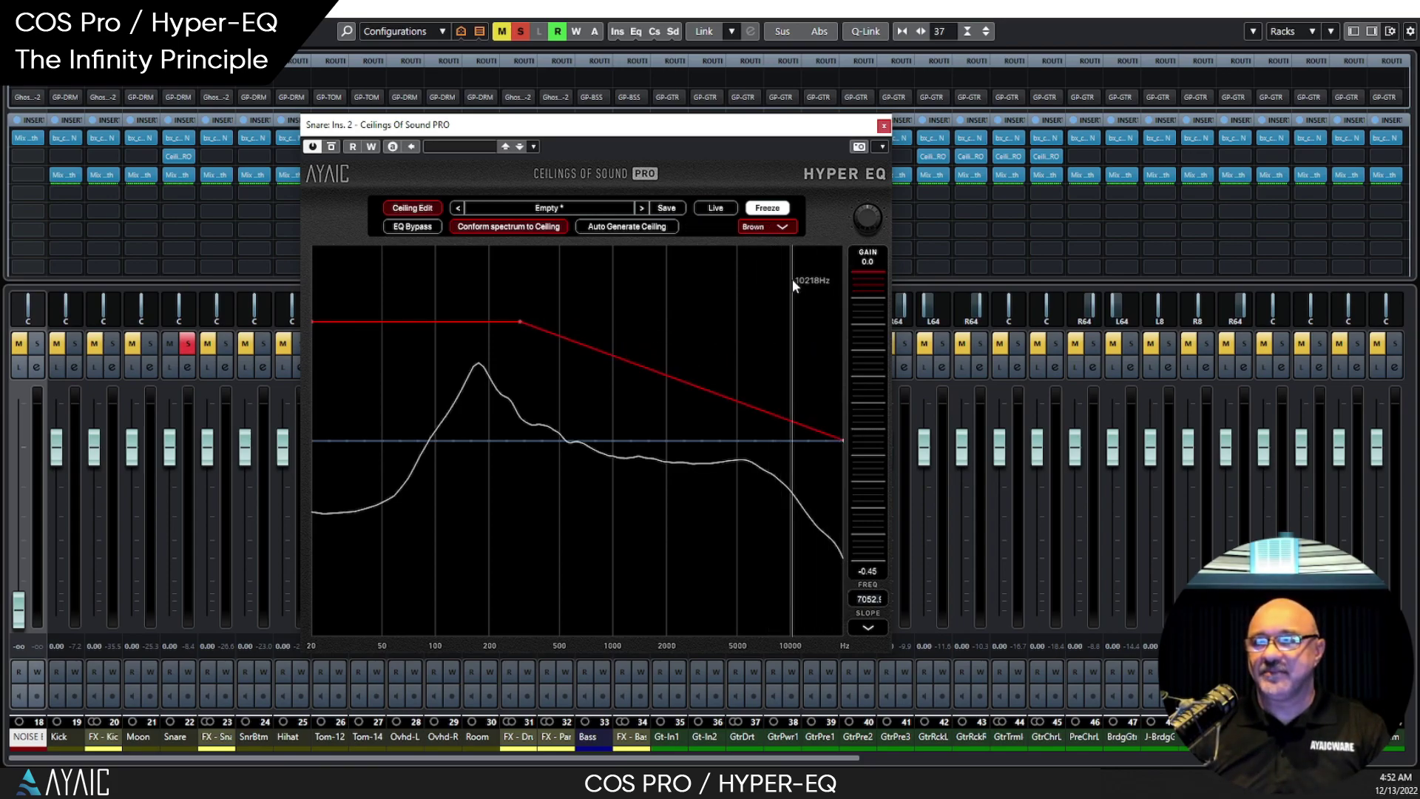
pyautogui.moveTo(769, 435); pyautogui.dragTo(775, 469)
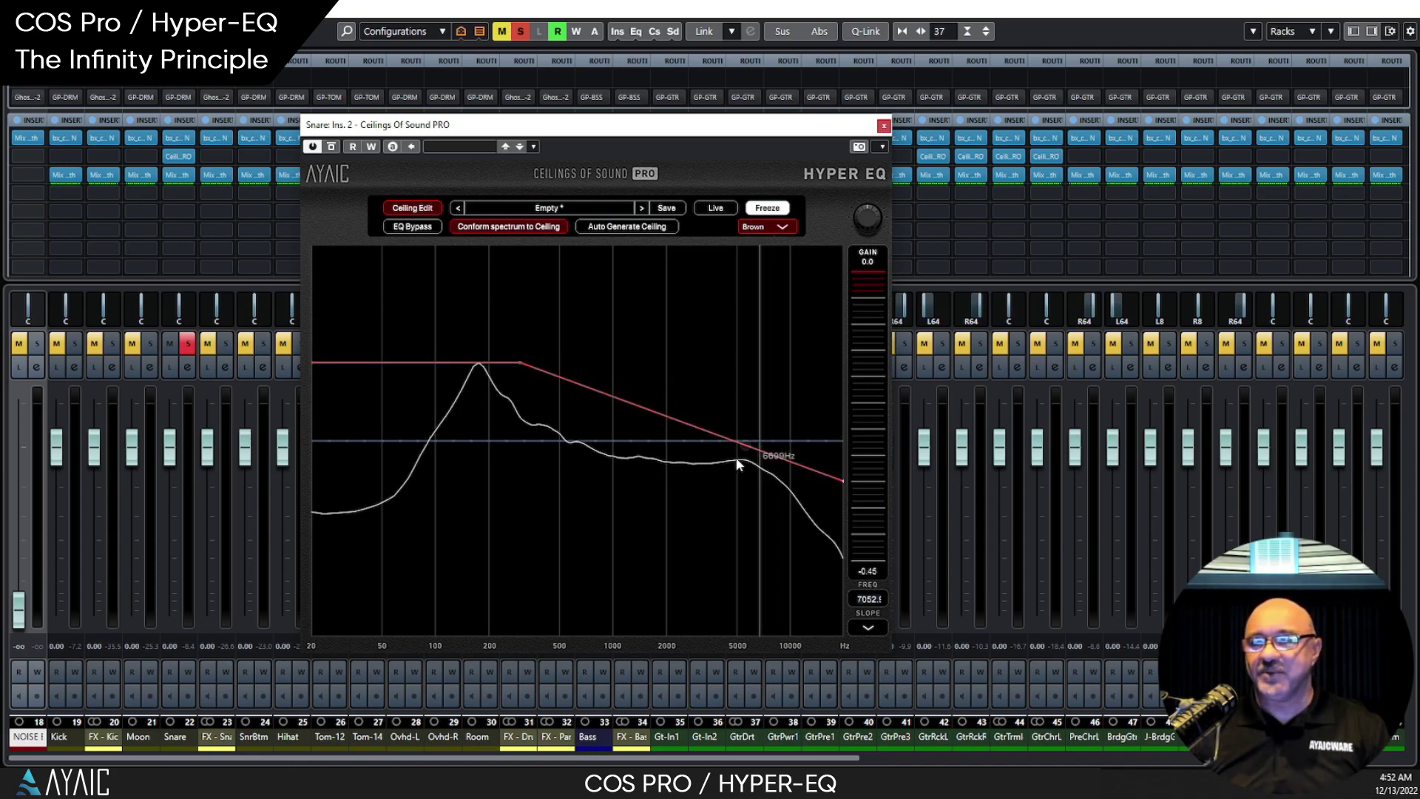
# In EQ Edit, boost the bands from about 1 kHz upward until the high peak meets the ceiling, smoothing the transition near 800 Hz
pyautogui.click(407, 210)
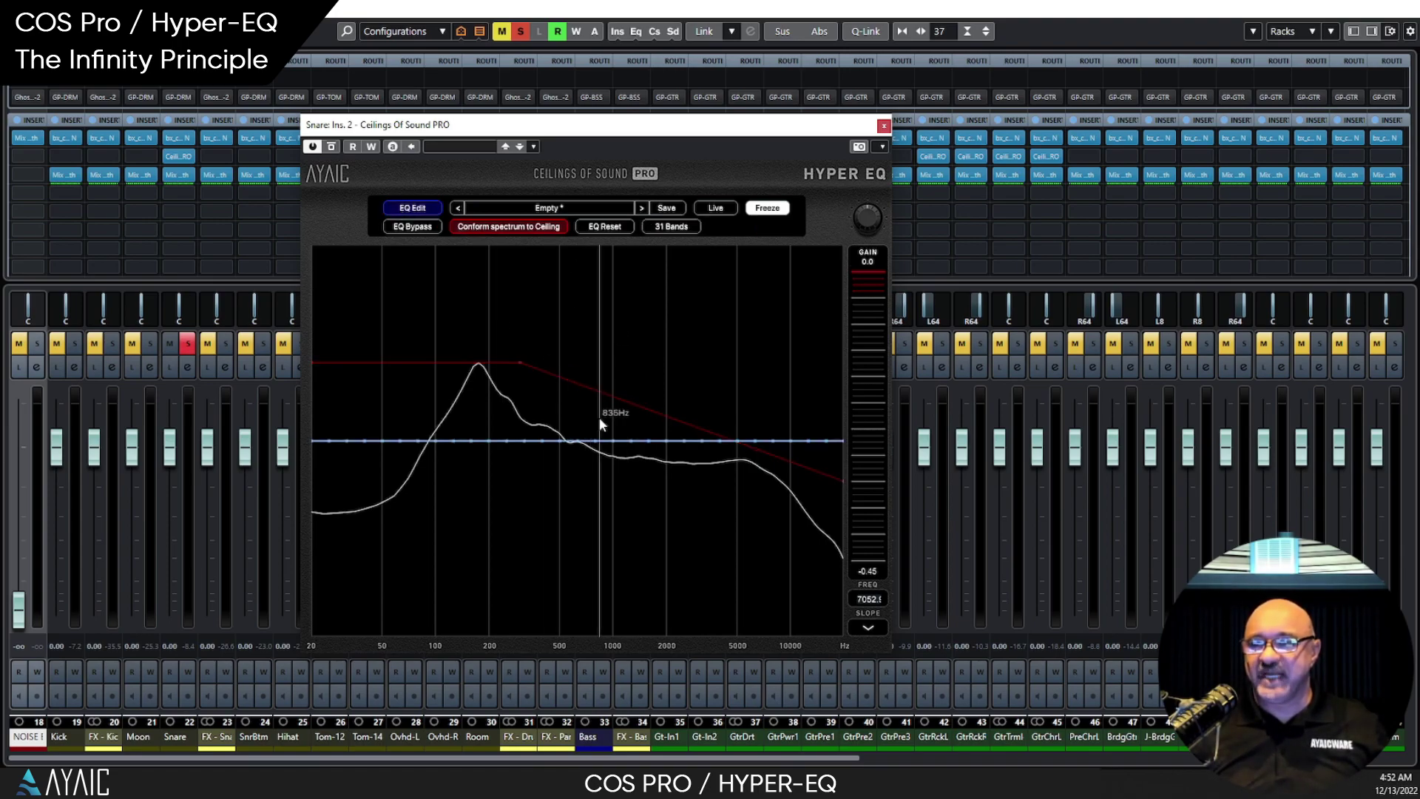
pyautogui.moveTo(602, 415); pyautogui.dragTo(790, 434)
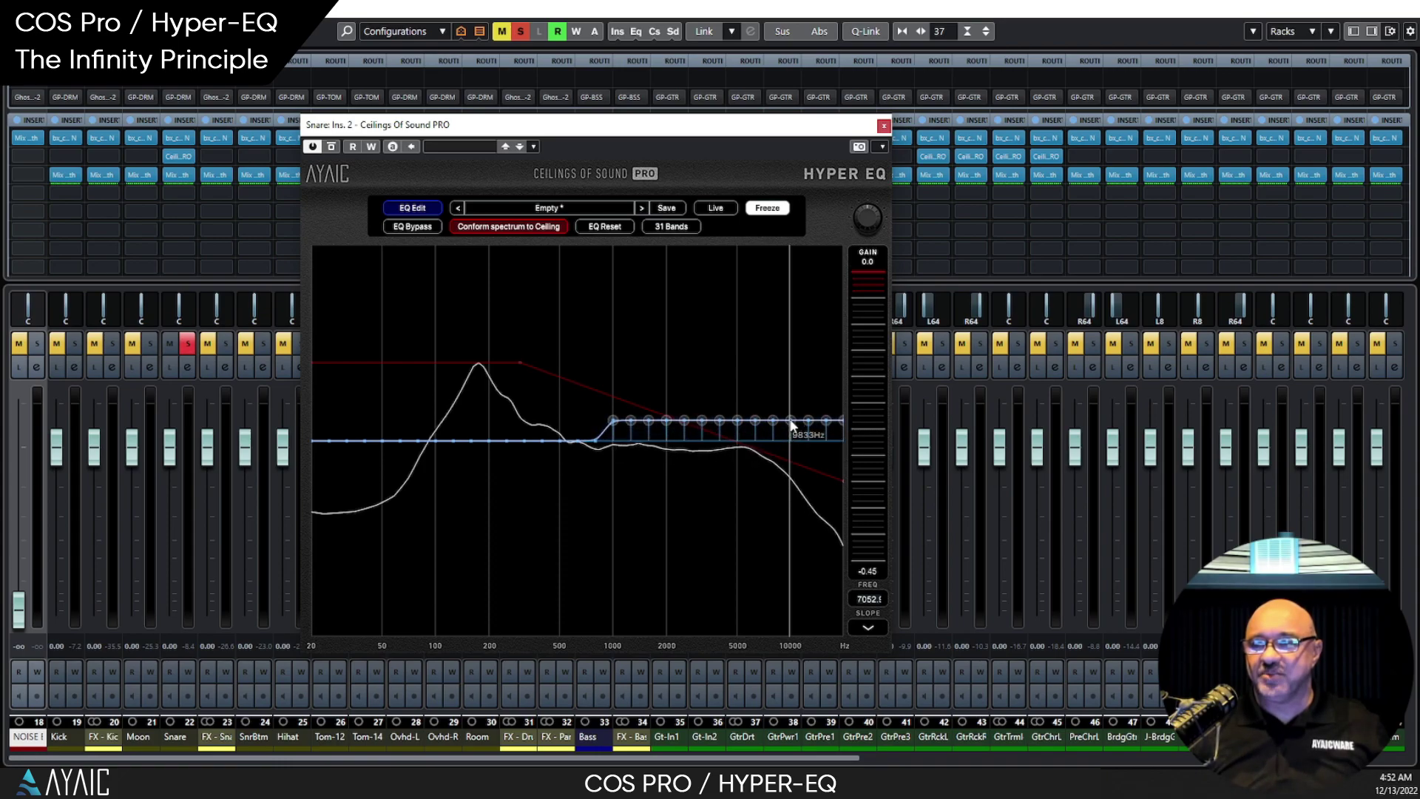
pyautogui.moveTo(790, 425); pyautogui.dragTo(790, 422)
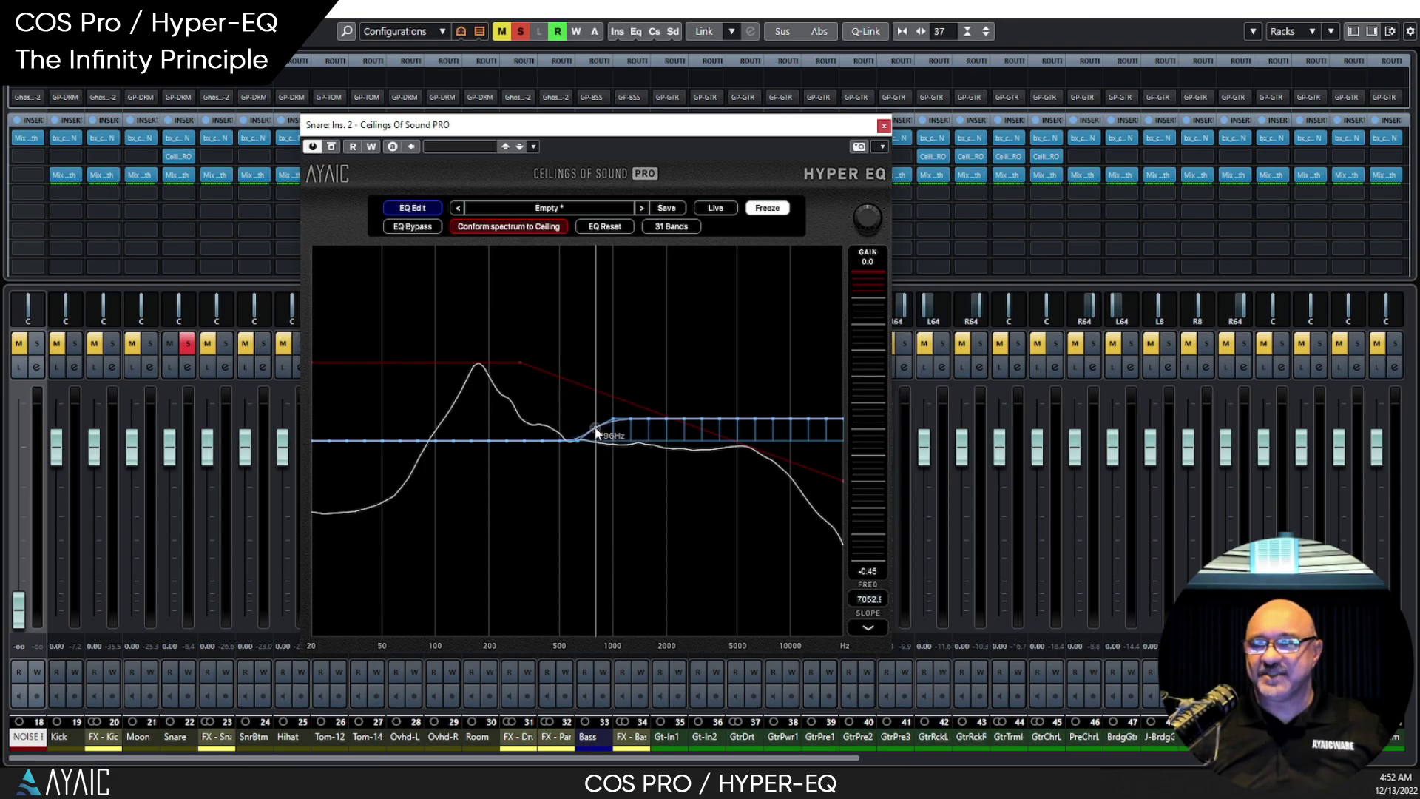
# Return to Ceiling Edit, overlay a Brown slope guide on the low peak, and raise the ceiling well above the spectrum
pyautogui.click(418, 211)
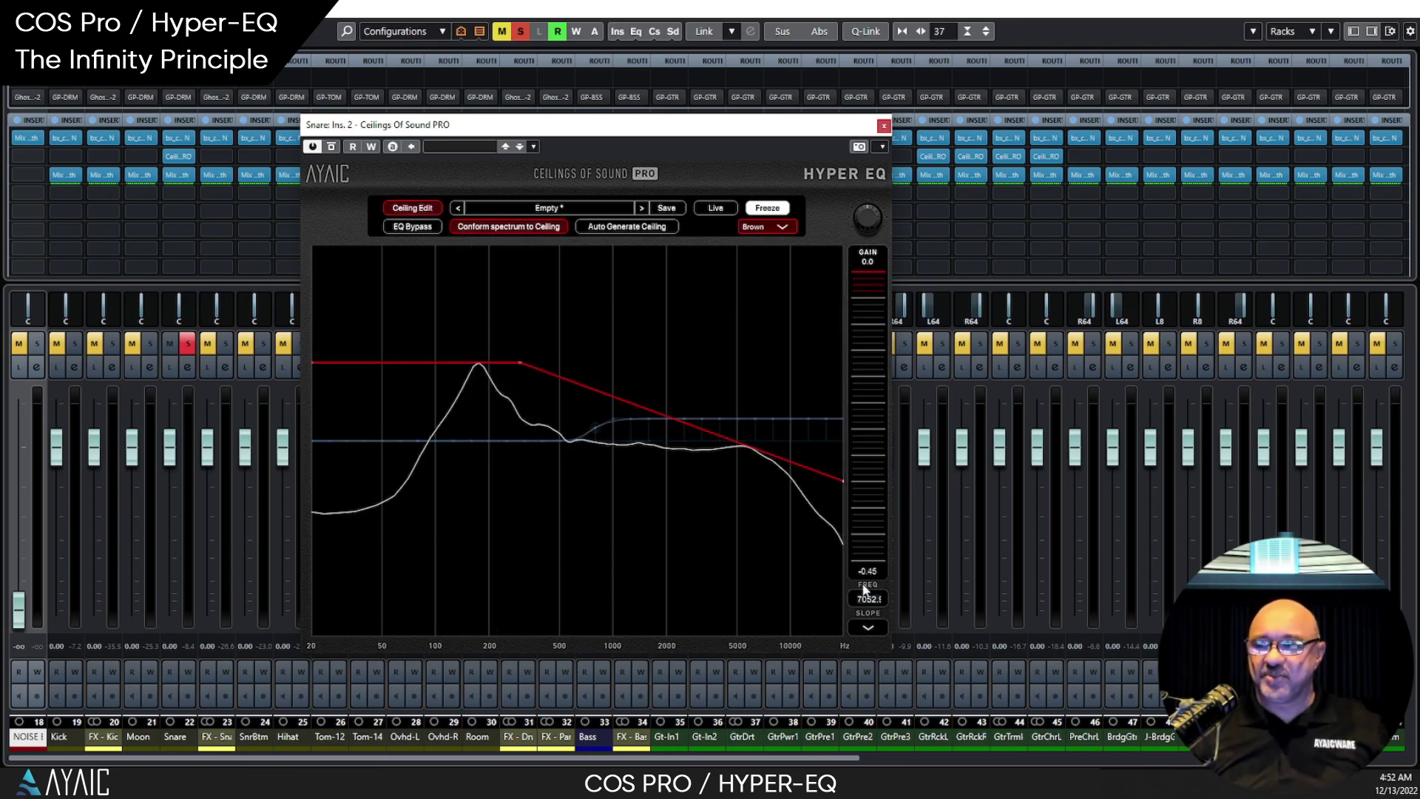
pyautogui.click(866, 632)
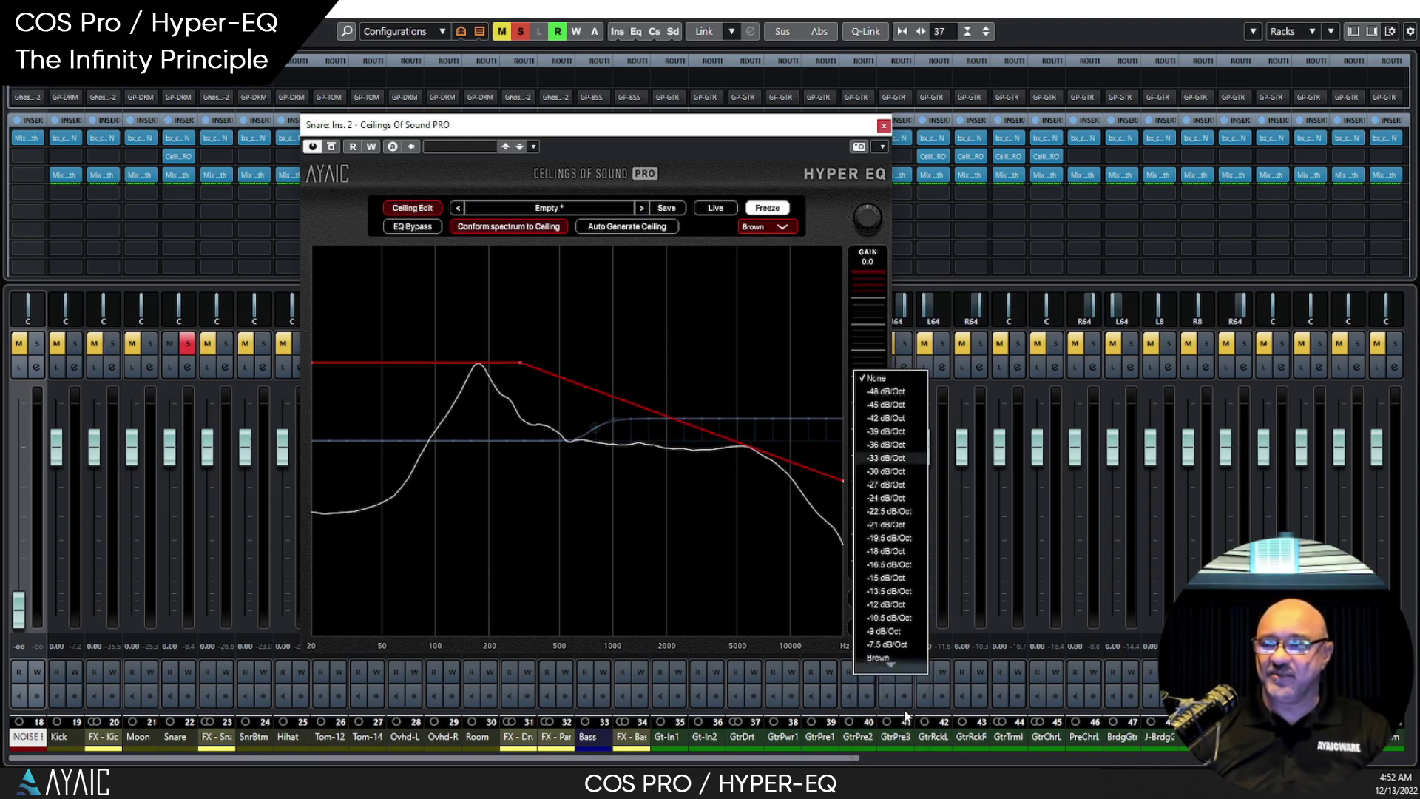
pyautogui.click(880, 657)
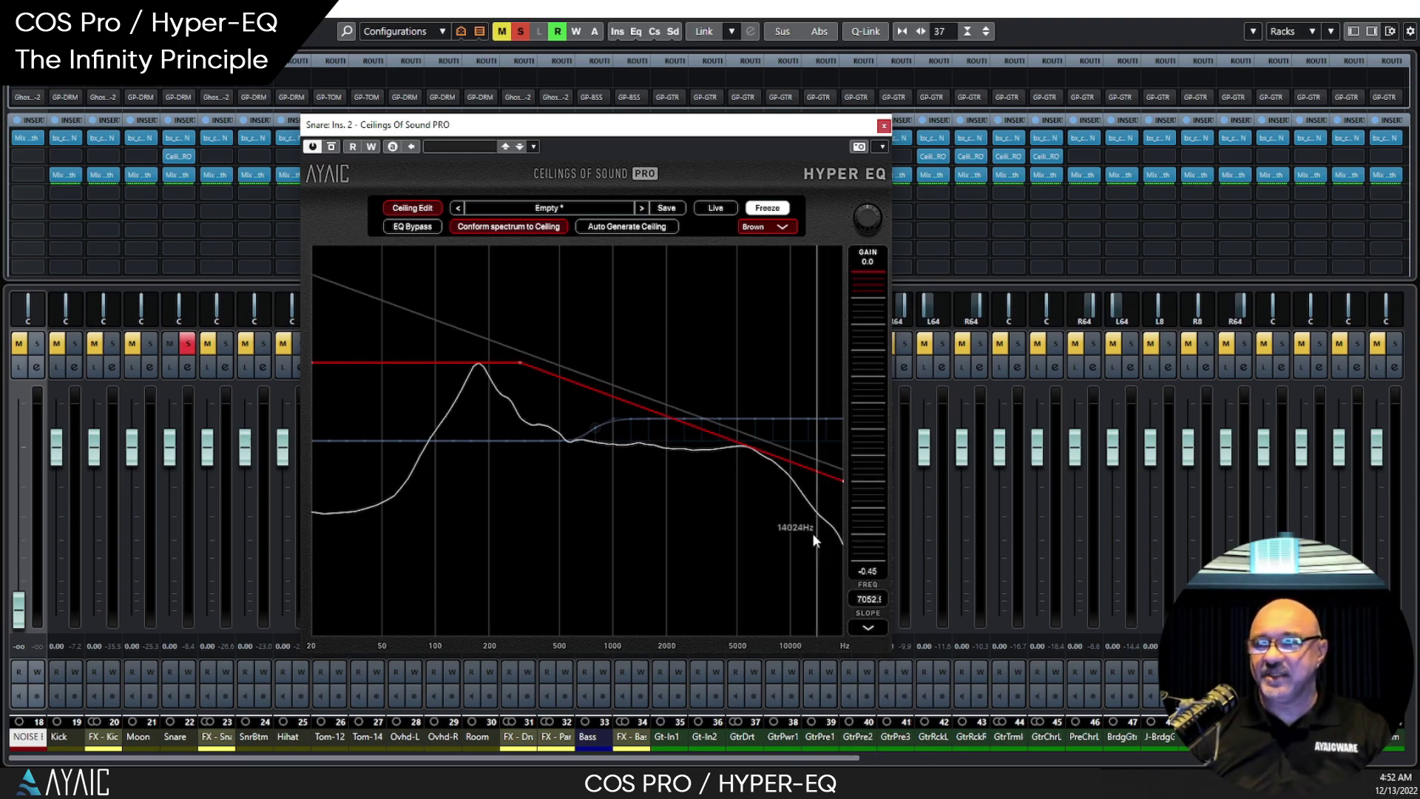
pyautogui.moveTo(770, 459); pyautogui.dragTo(770, 374)
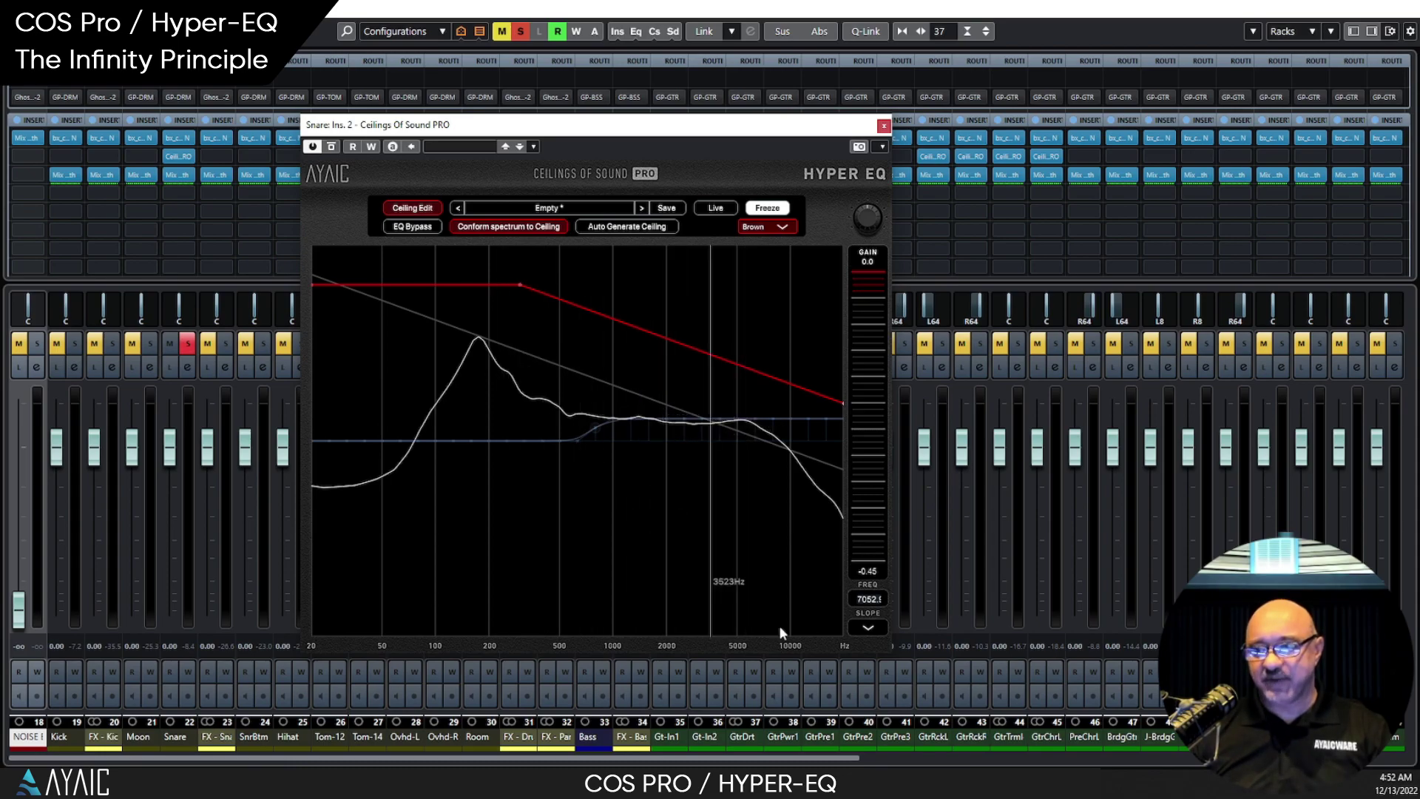
# Set the slope guide to -4.5 dB/Oct and lower the whole ceiling onto the snare's low and high peaks
pyautogui.click(868, 628)
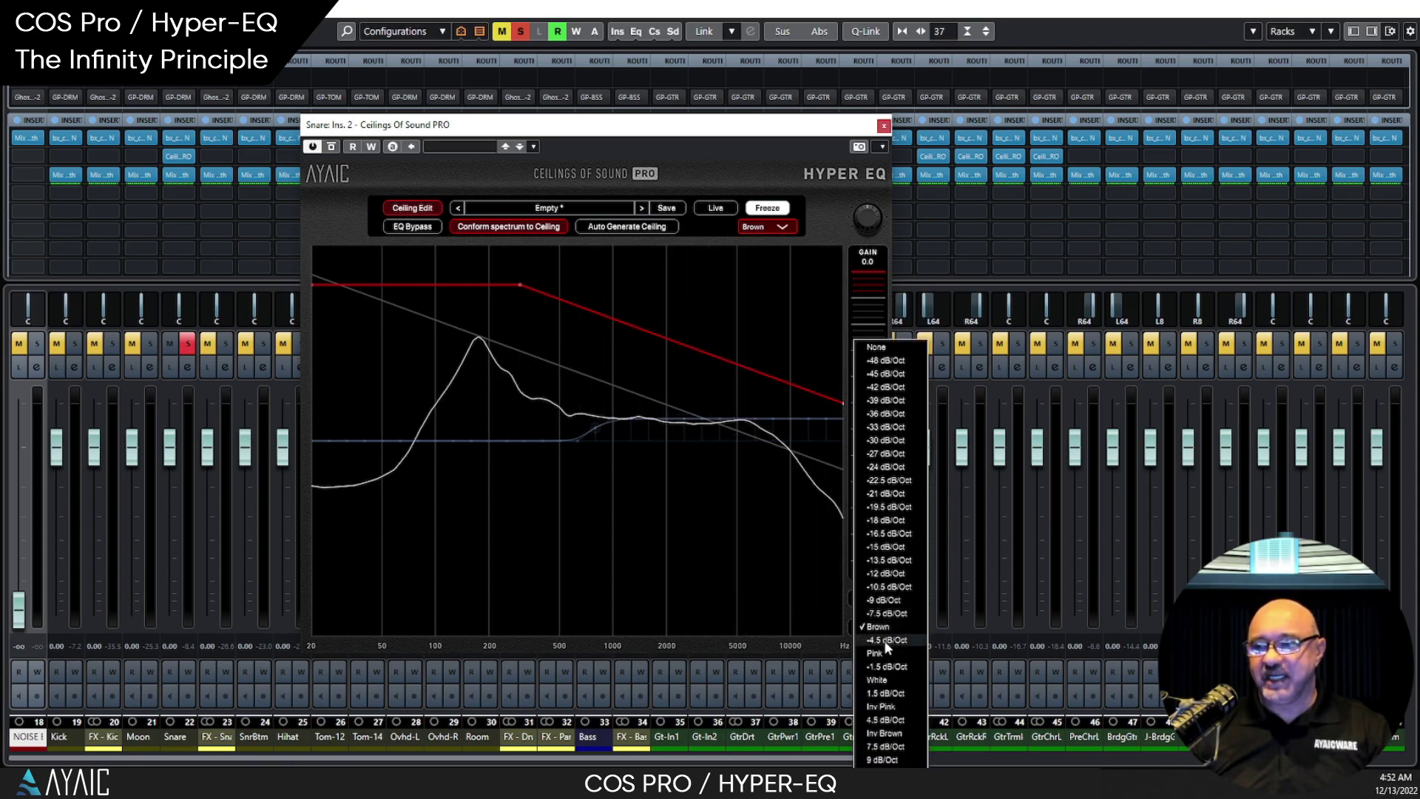
pyautogui.click(884, 627)
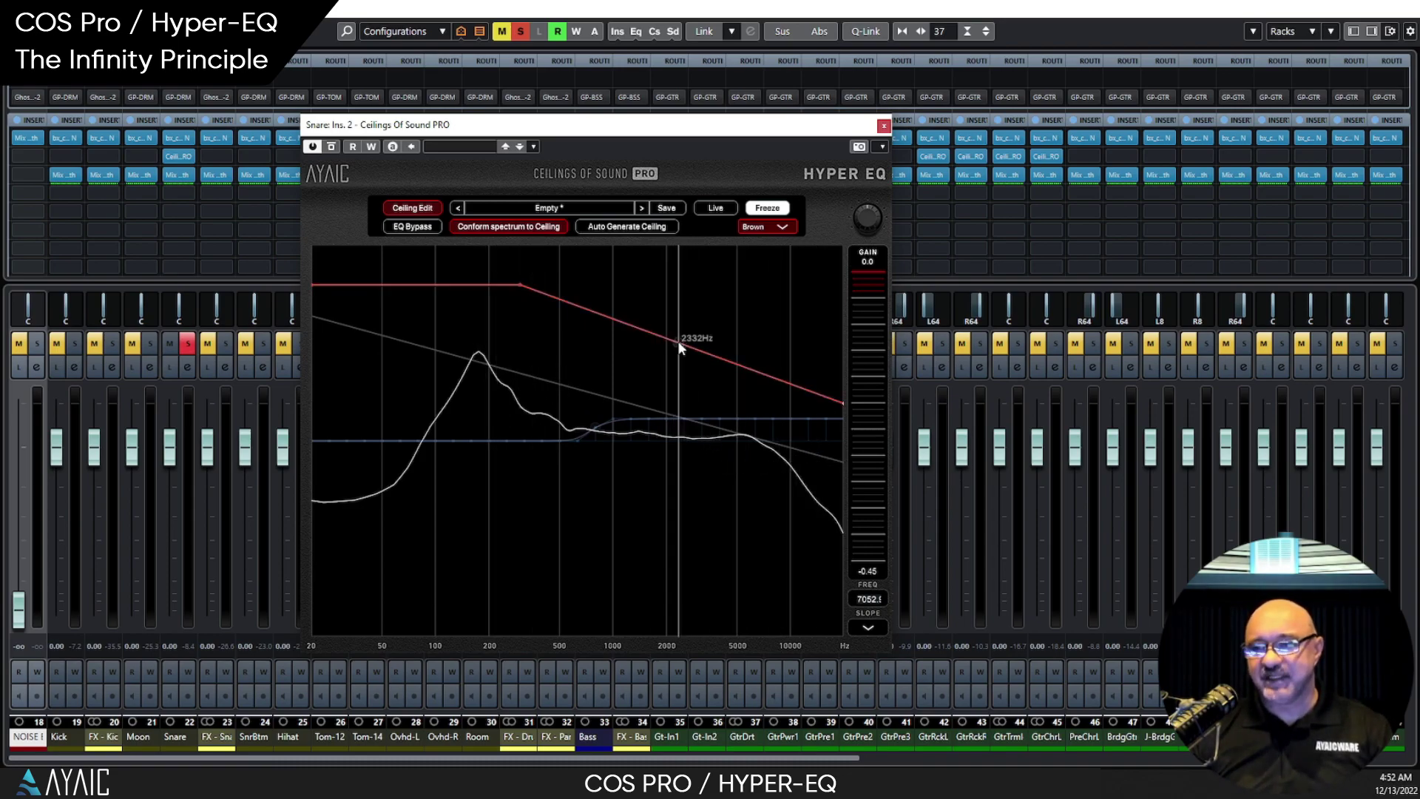
pyautogui.moveTo(680, 339); pyautogui.dragTo(682, 417)
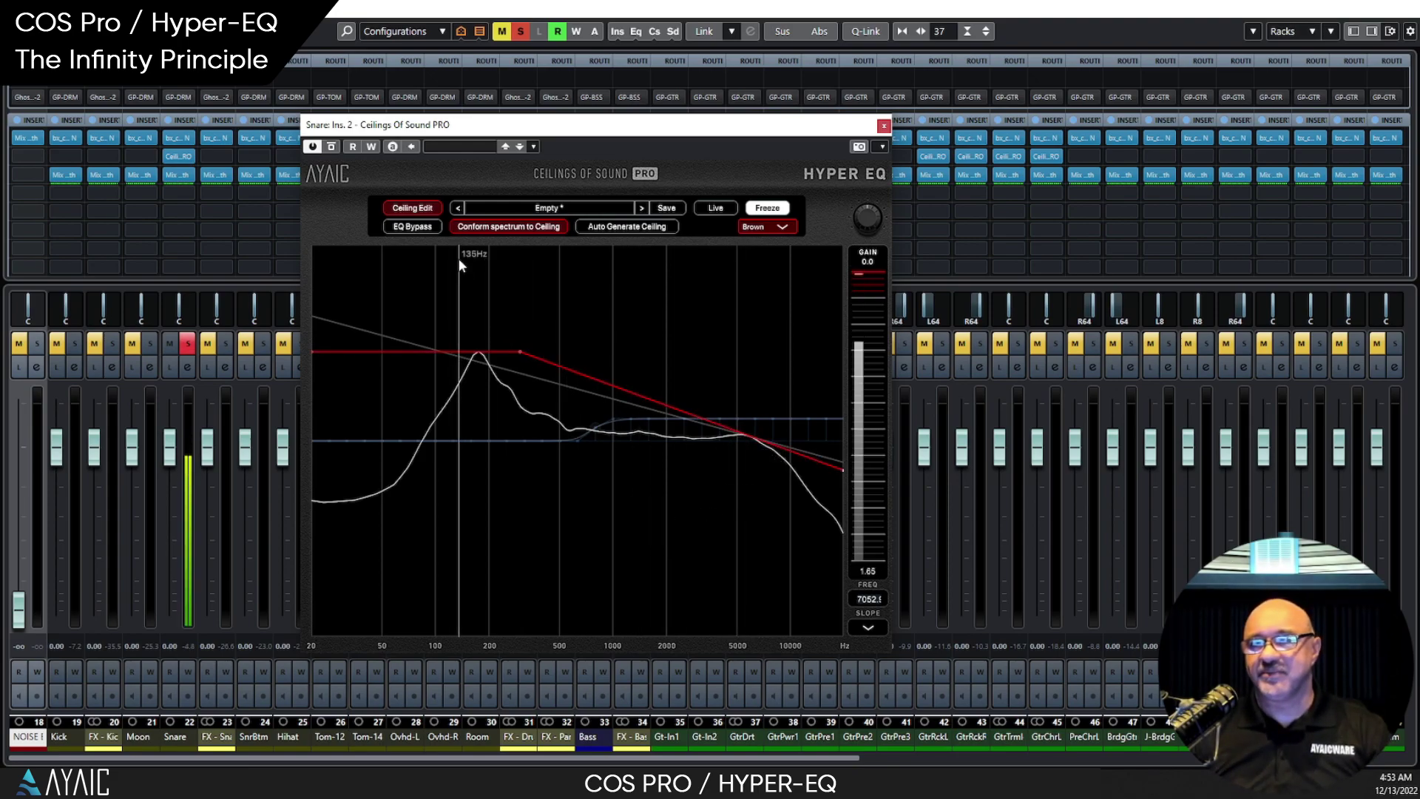
# Compare the snare with the EQ bypassed and re-enabled
pyautogui.click(415, 226)
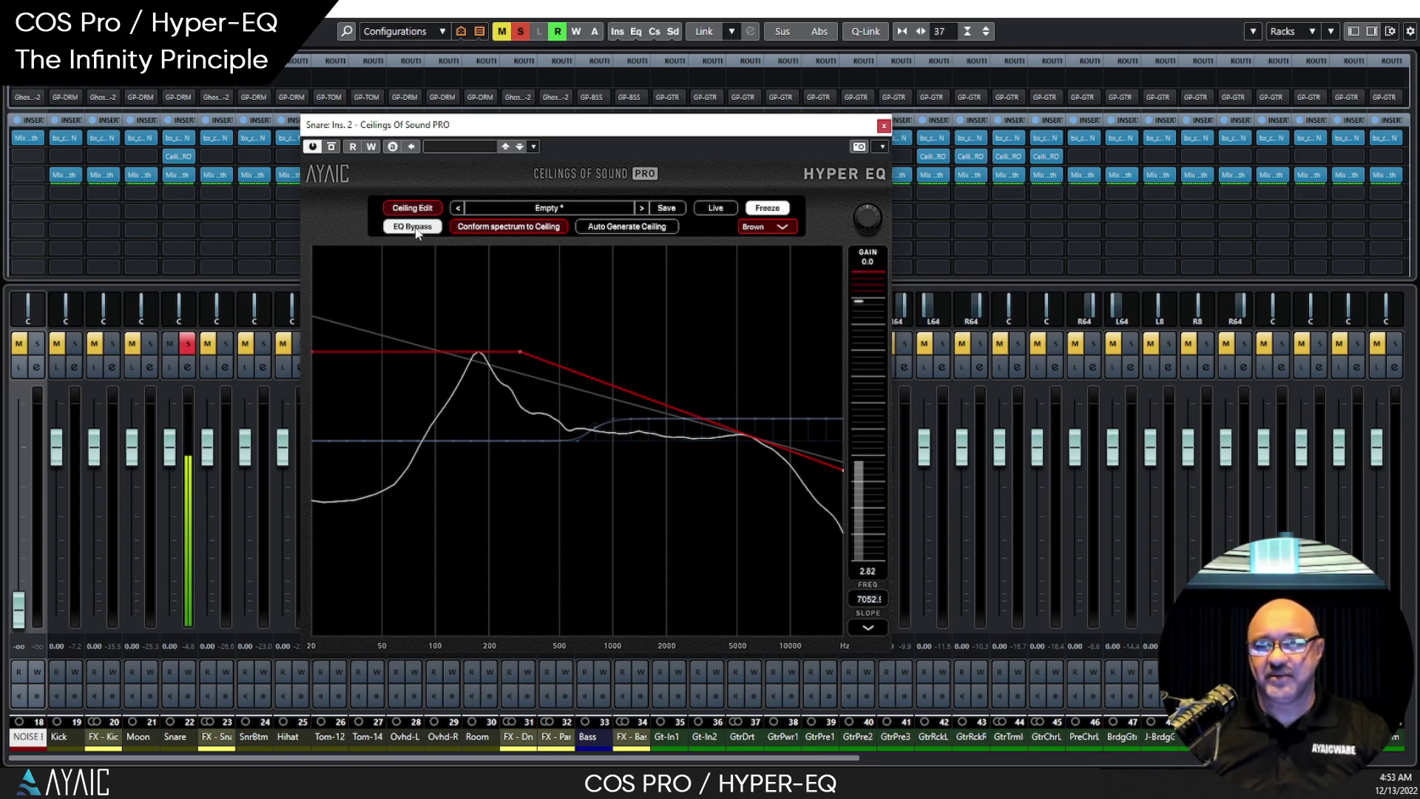
pyautogui.click(415, 226)
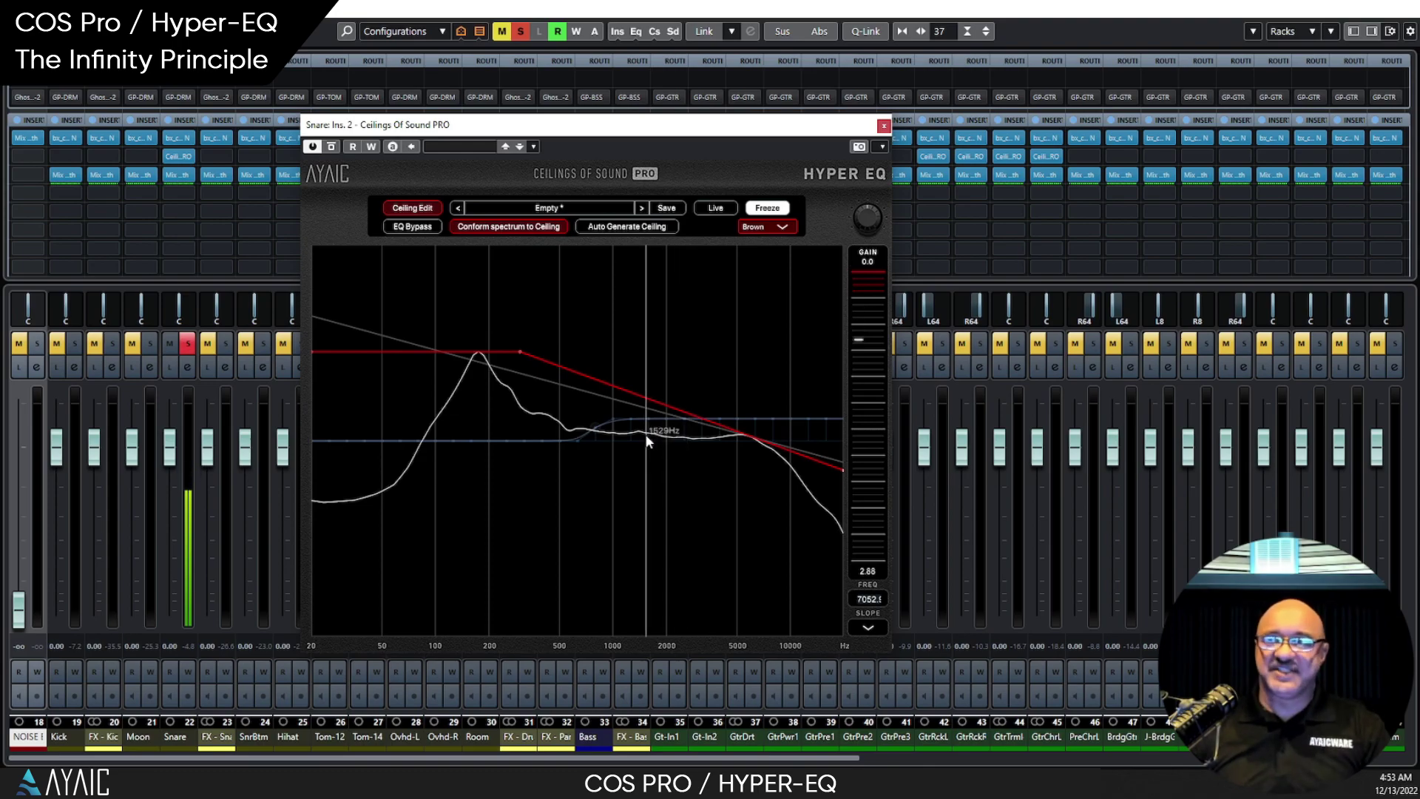
# Lower the whole ceiling below the snare's peaks and review the available guide slopes without choosing a new one
pyautogui.moveTo(638, 397); pyautogui.dragTo(651, 491)
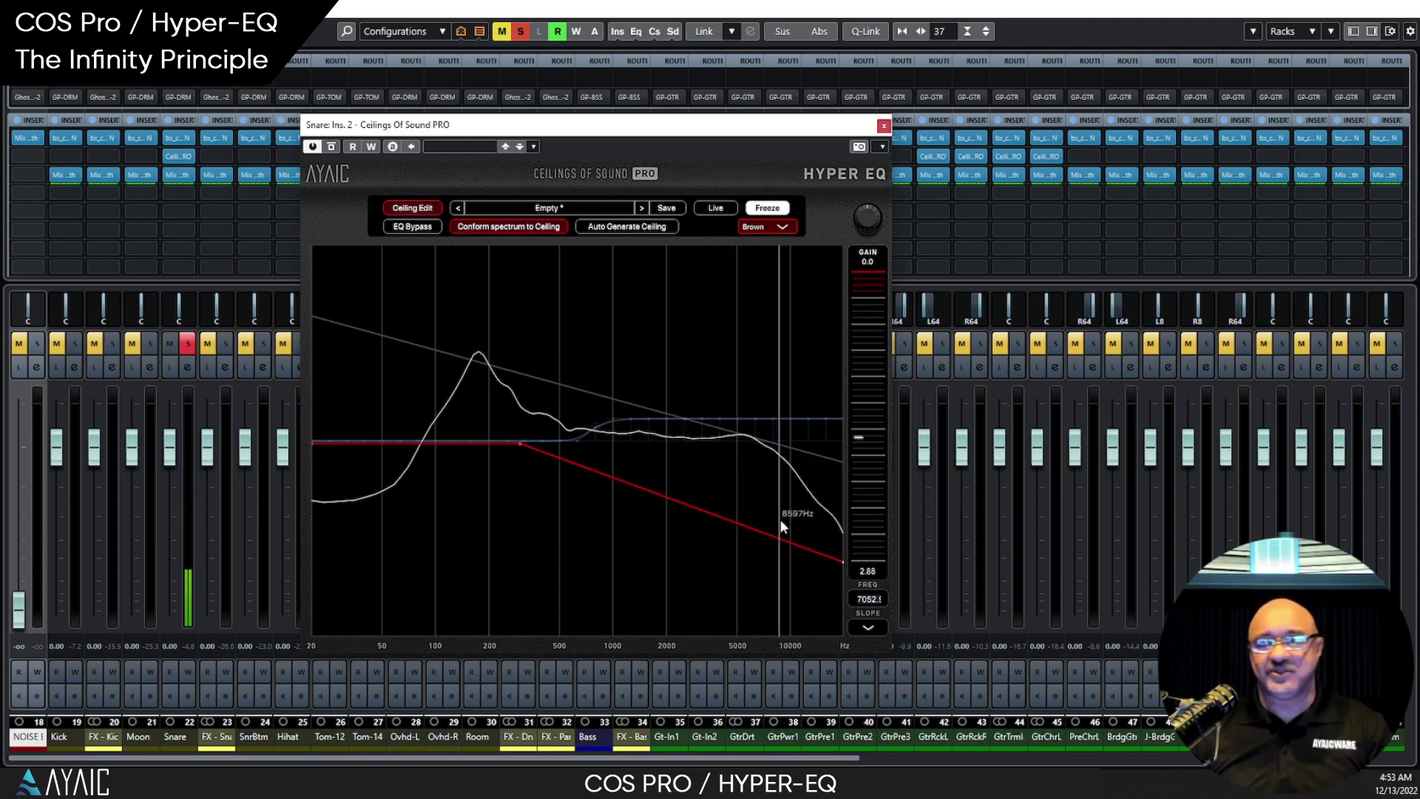
pyautogui.click(879, 626)
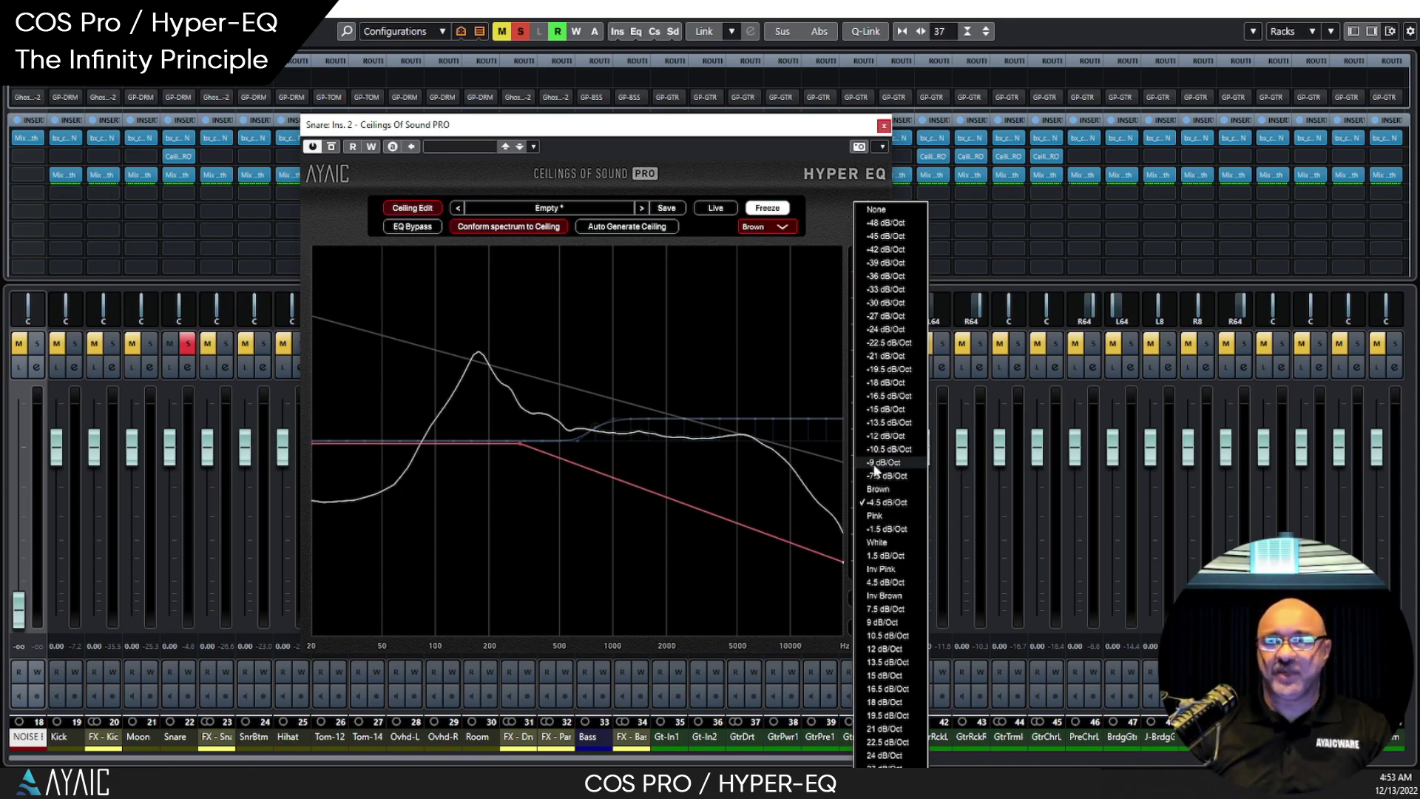
pyautogui.click(727, 172)
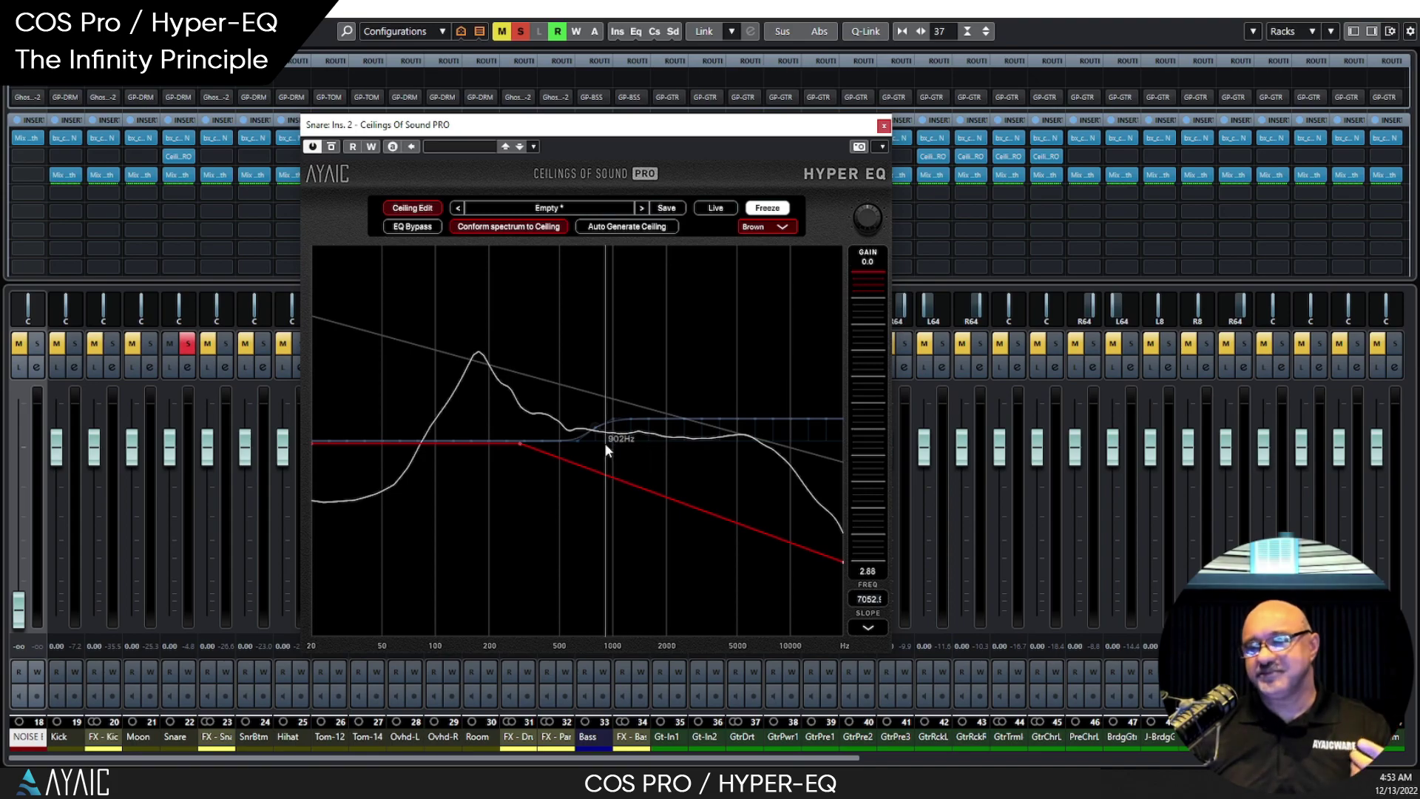
# Reset the plugin to the Empty preset and auto-generate a ceiling from the snare spectrum
pyautogui.click(621, 227)
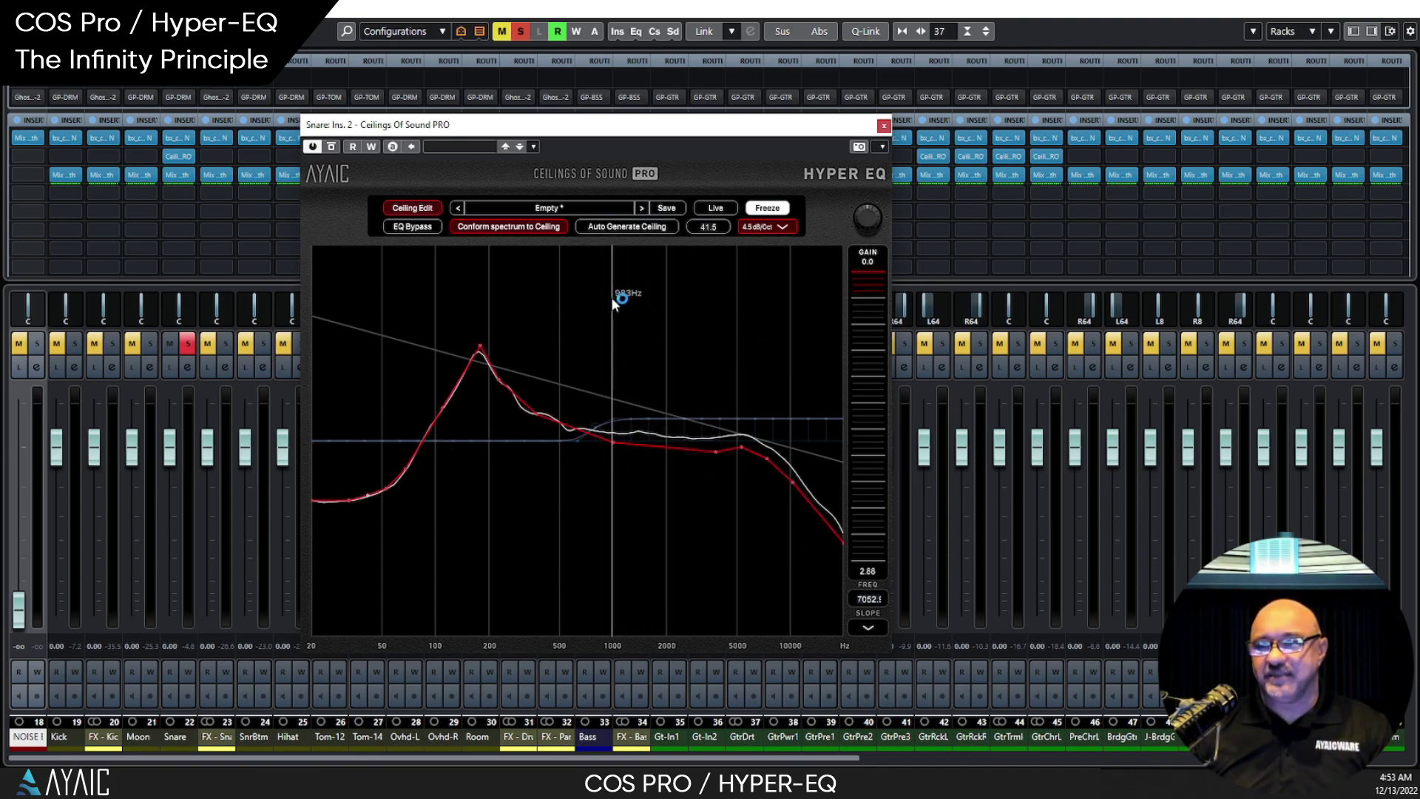
pyautogui.click(578, 207)
pyautogui.click(520, 254)
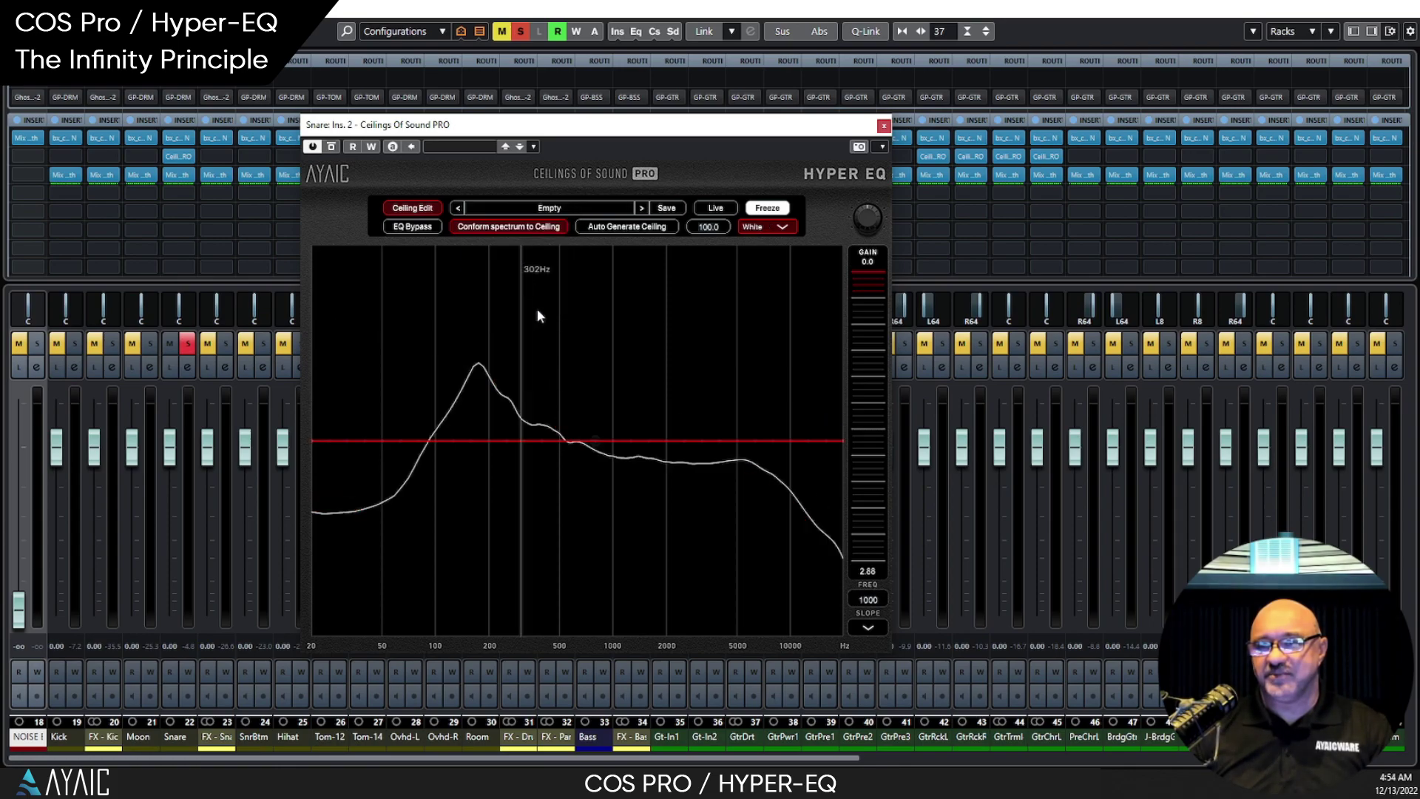
pyautogui.click(612, 228)
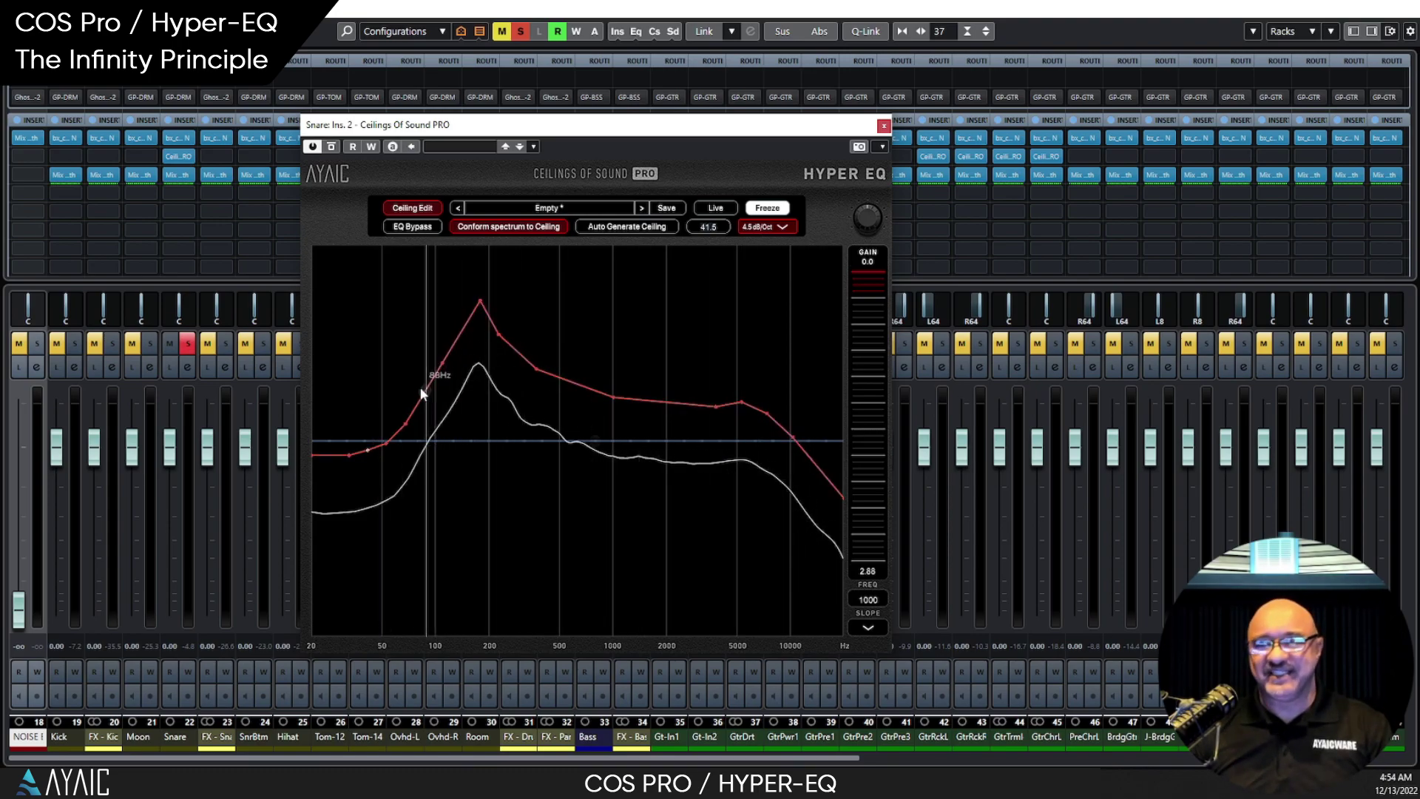
# Set the slope at the ceiling's 1 kHz node to -7.5 dB/Oct and lower the whole ceiling closer to the snare spectrum
pyautogui.click(613, 398)
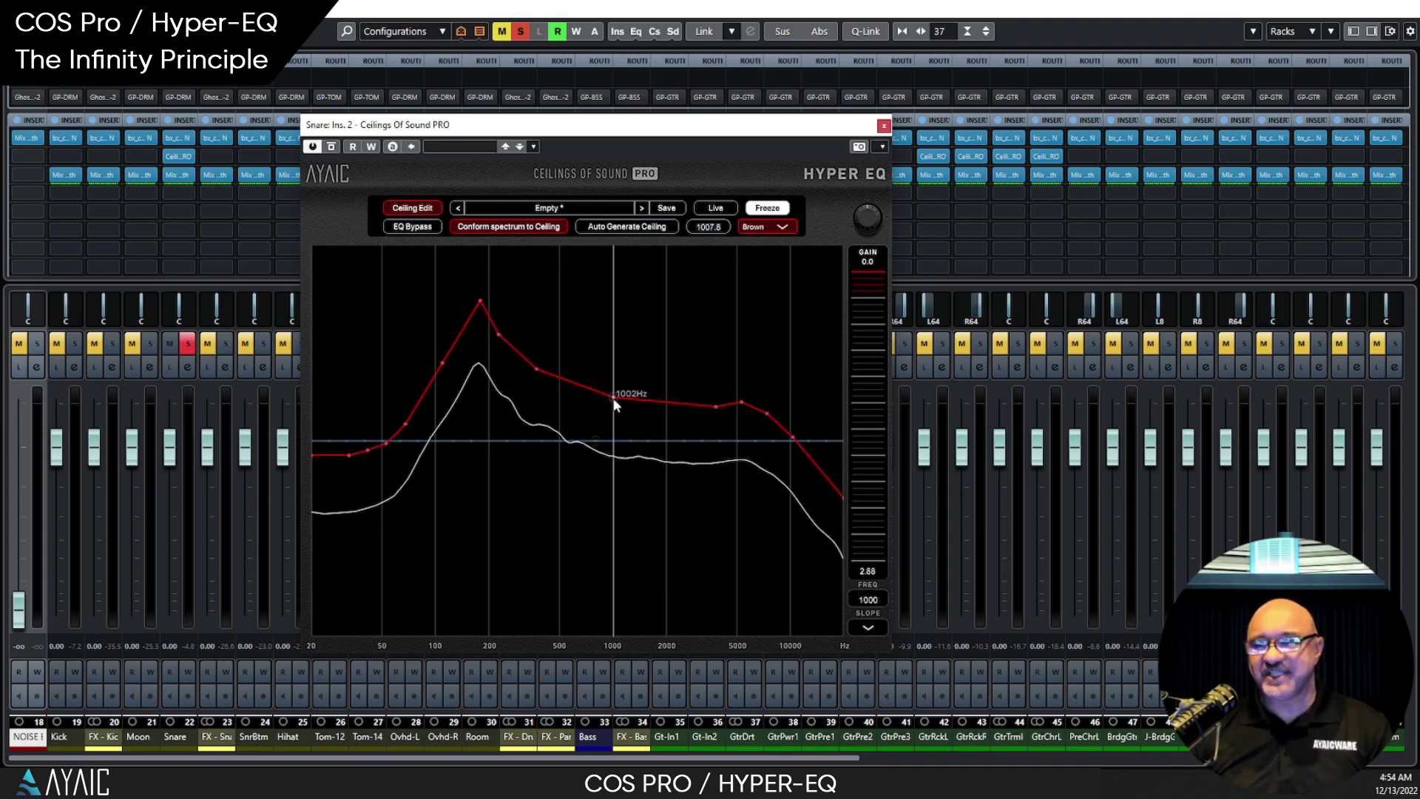
pyautogui.click(779, 235)
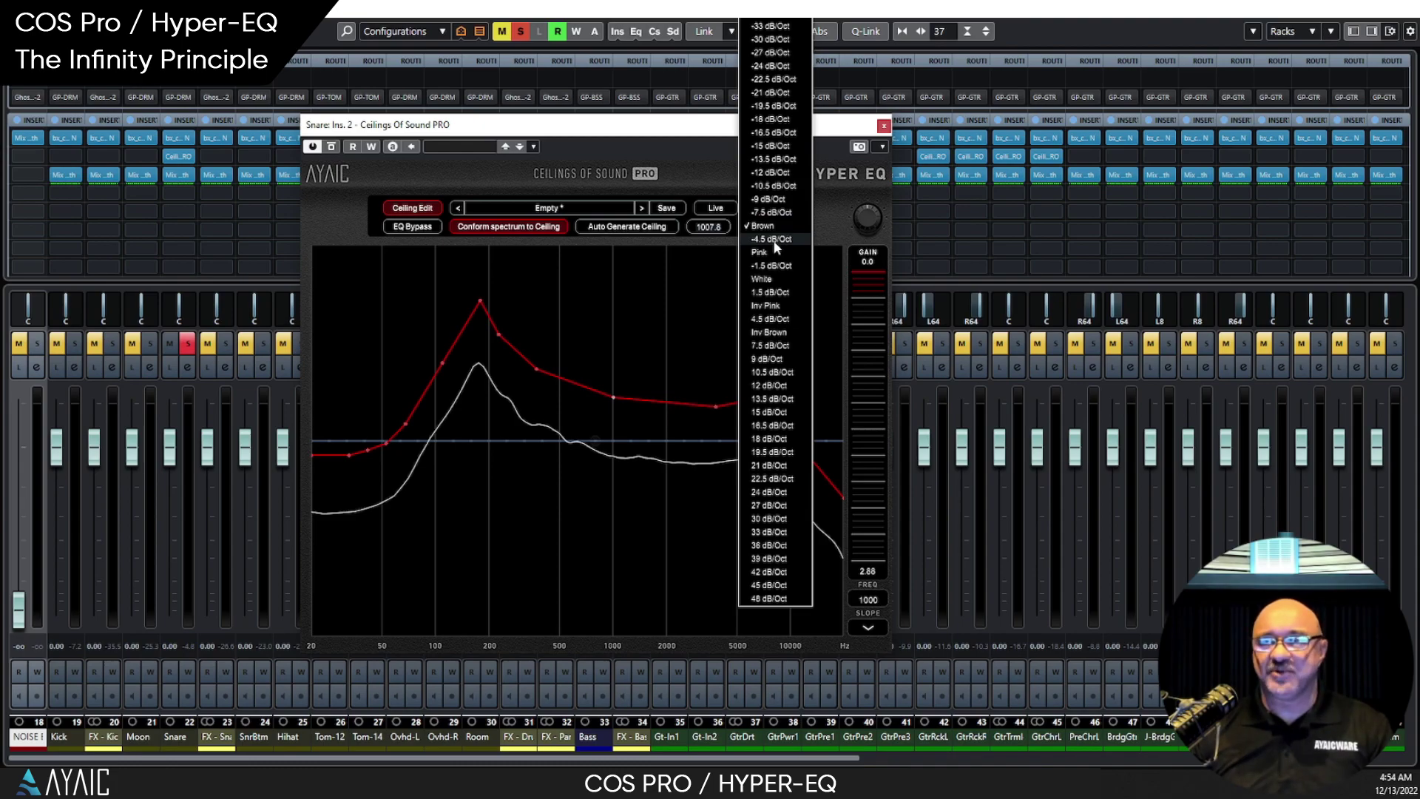
pyautogui.click(774, 239)
pyautogui.click(775, 228)
pyautogui.click(775, 211)
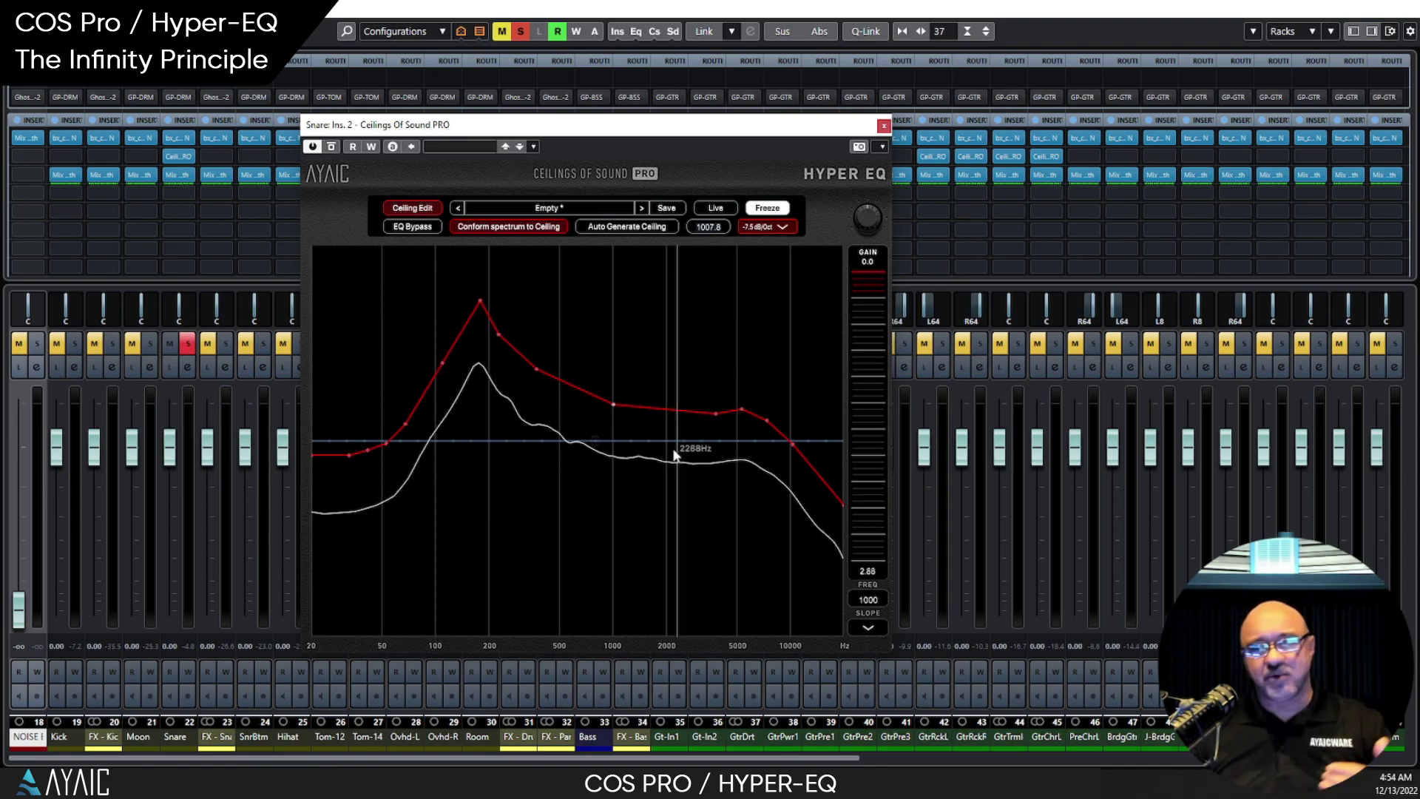
pyautogui.moveTo(654, 420); pyautogui.dragTo(668, 460)
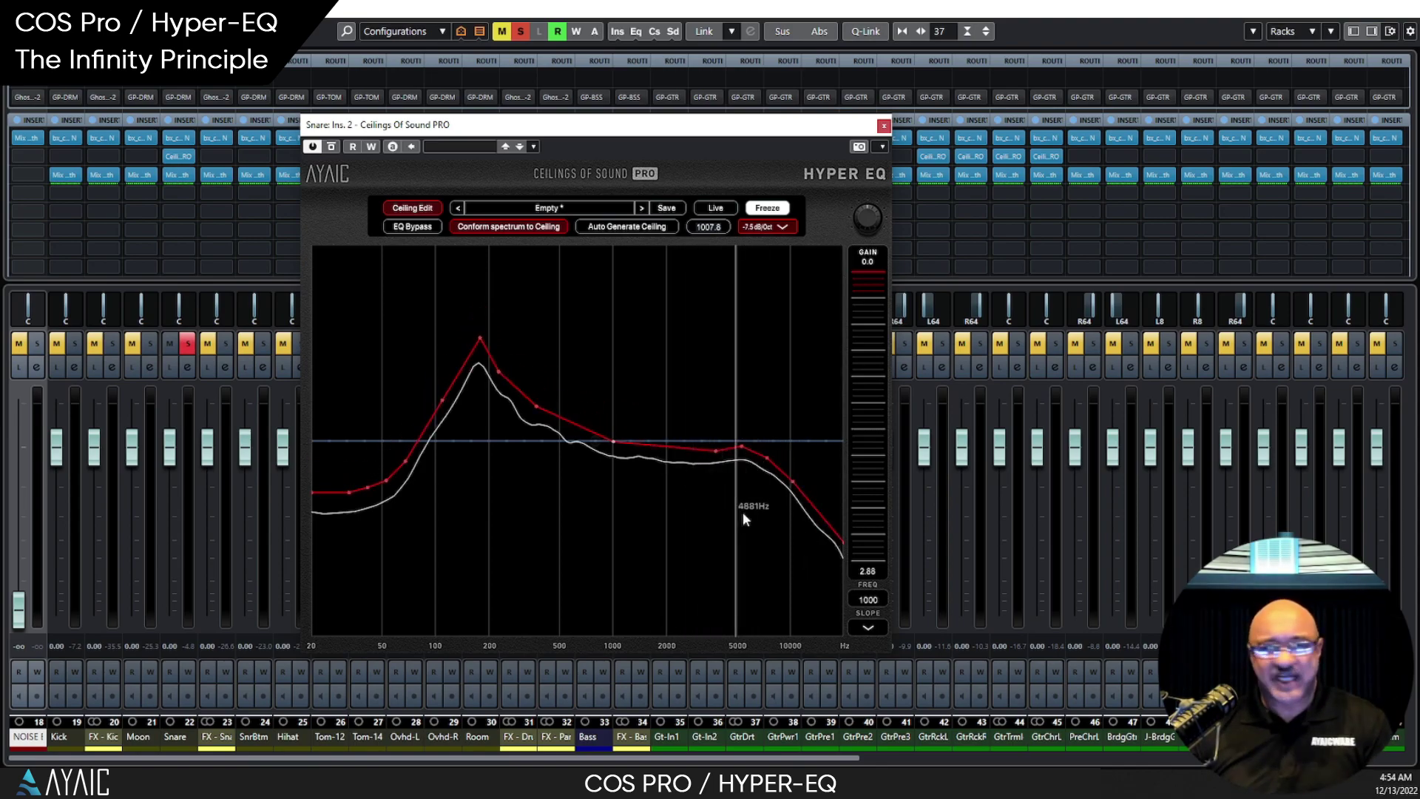
# Overlay a Brown slope guide on the snare's peaks at about 2685 Hz and fit the ceiling onto the spectrum
pyautogui.click(870, 628)
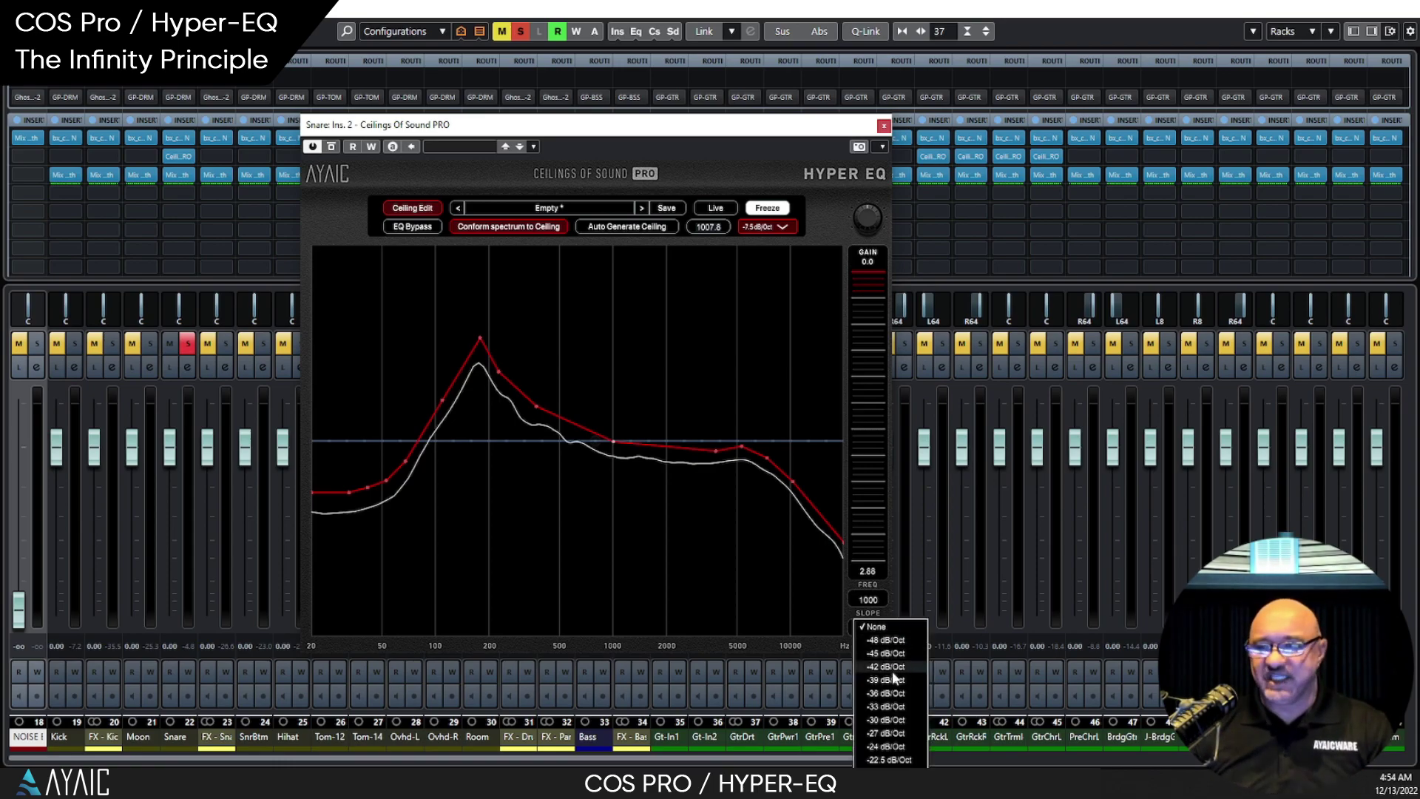
pyautogui.click(893, 648)
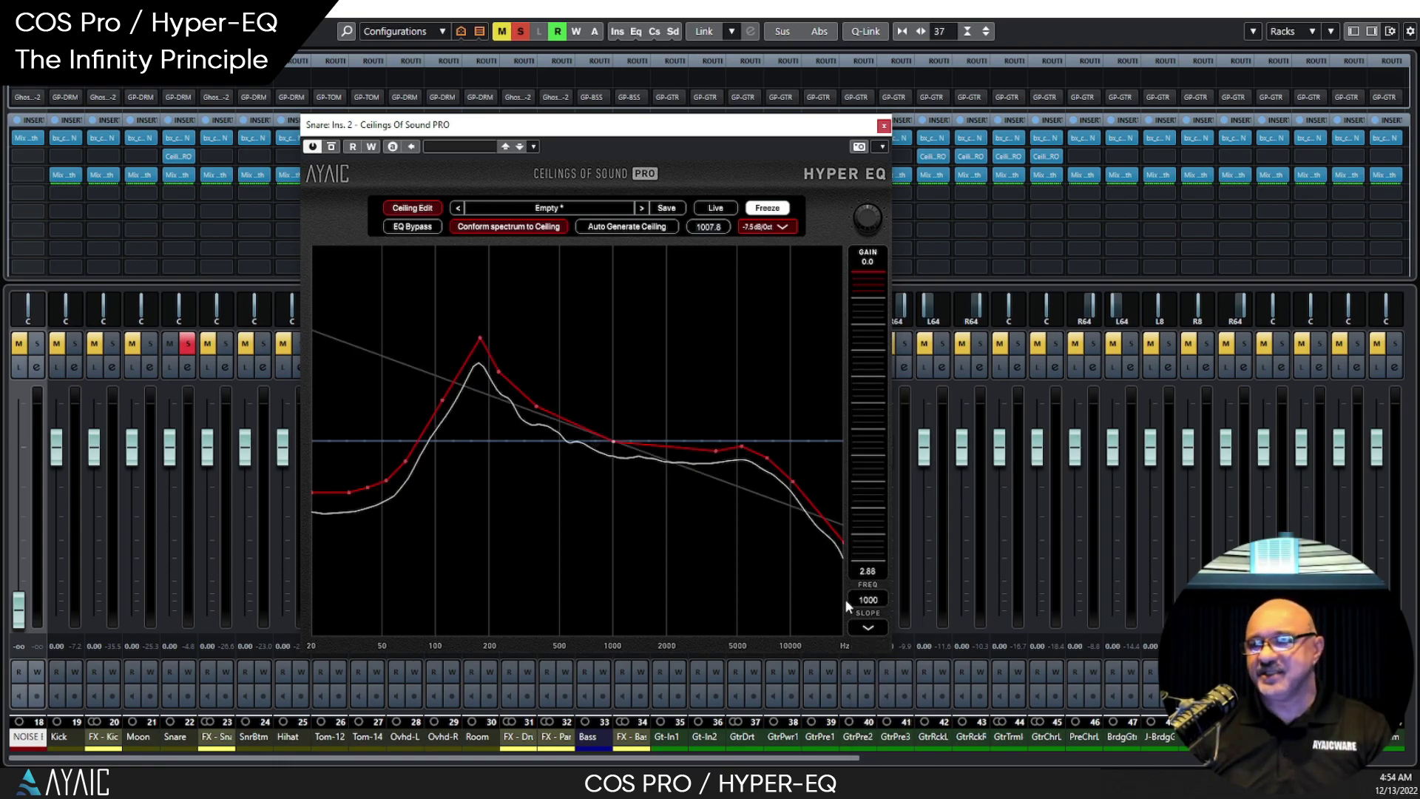
pyautogui.moveTo(869, 599); pyautogui.dragTo(869, 552)
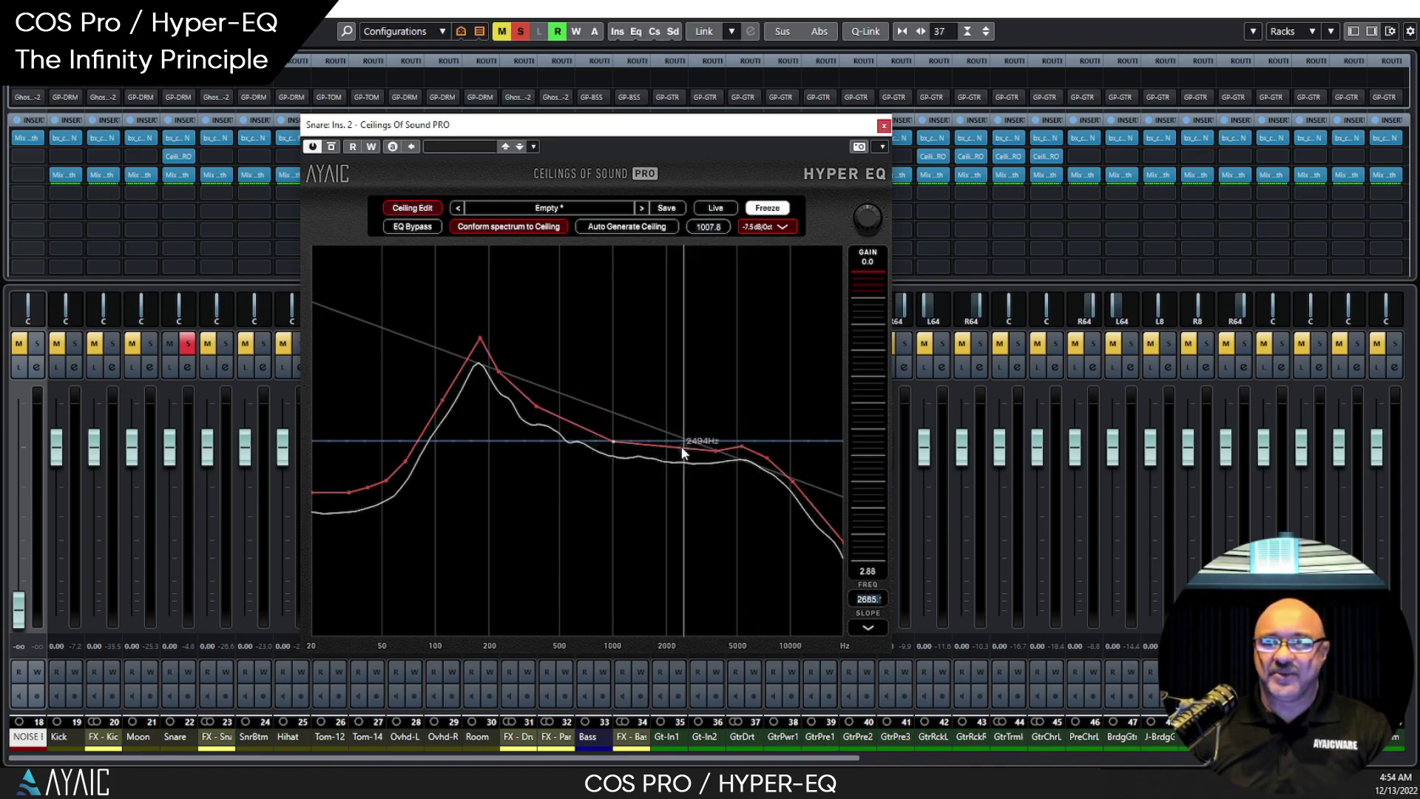
pyautogui.moveTo(684, 445); pyautogui.dragTo(688, 402)
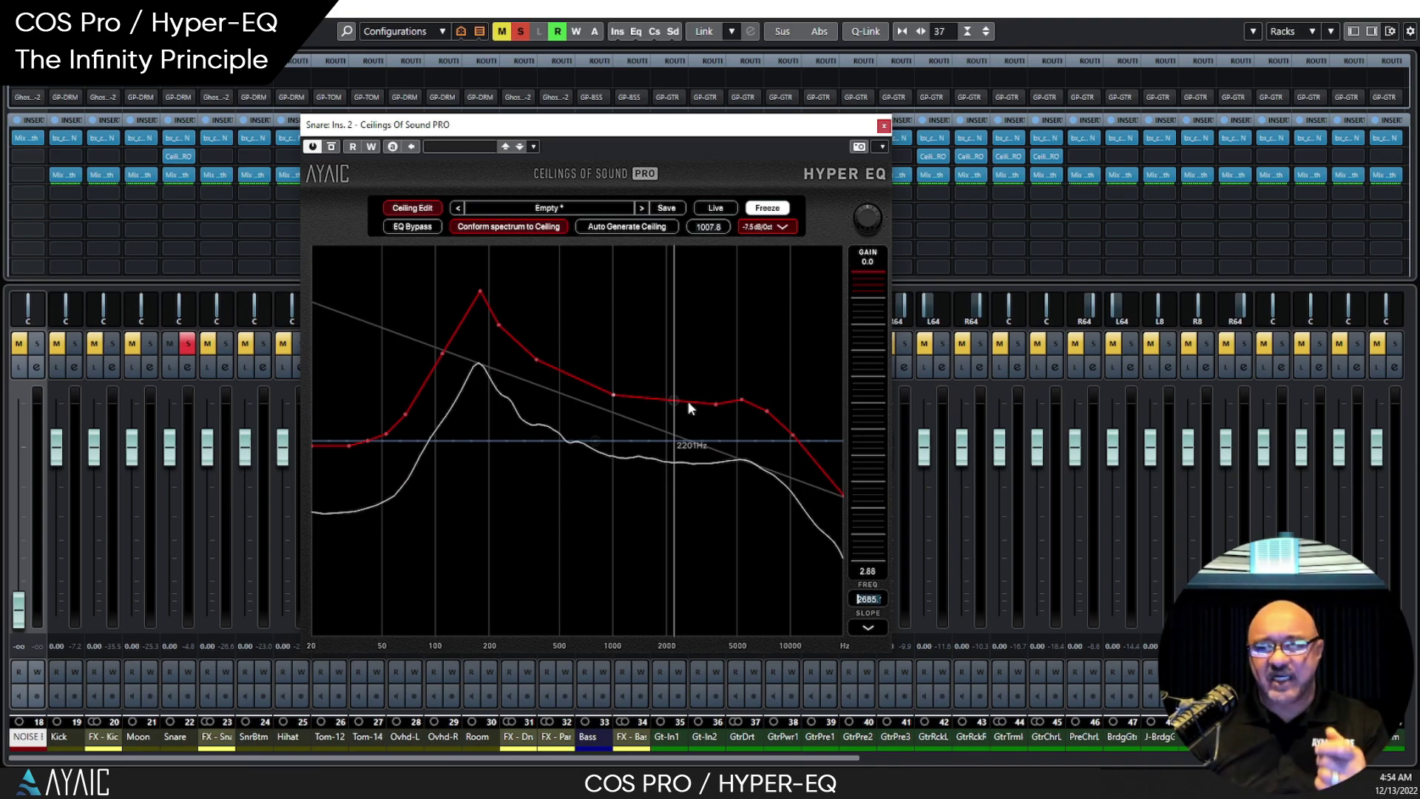
pyautogui.moveTo(686, 401); pyautogui.dragTo(689, 458)
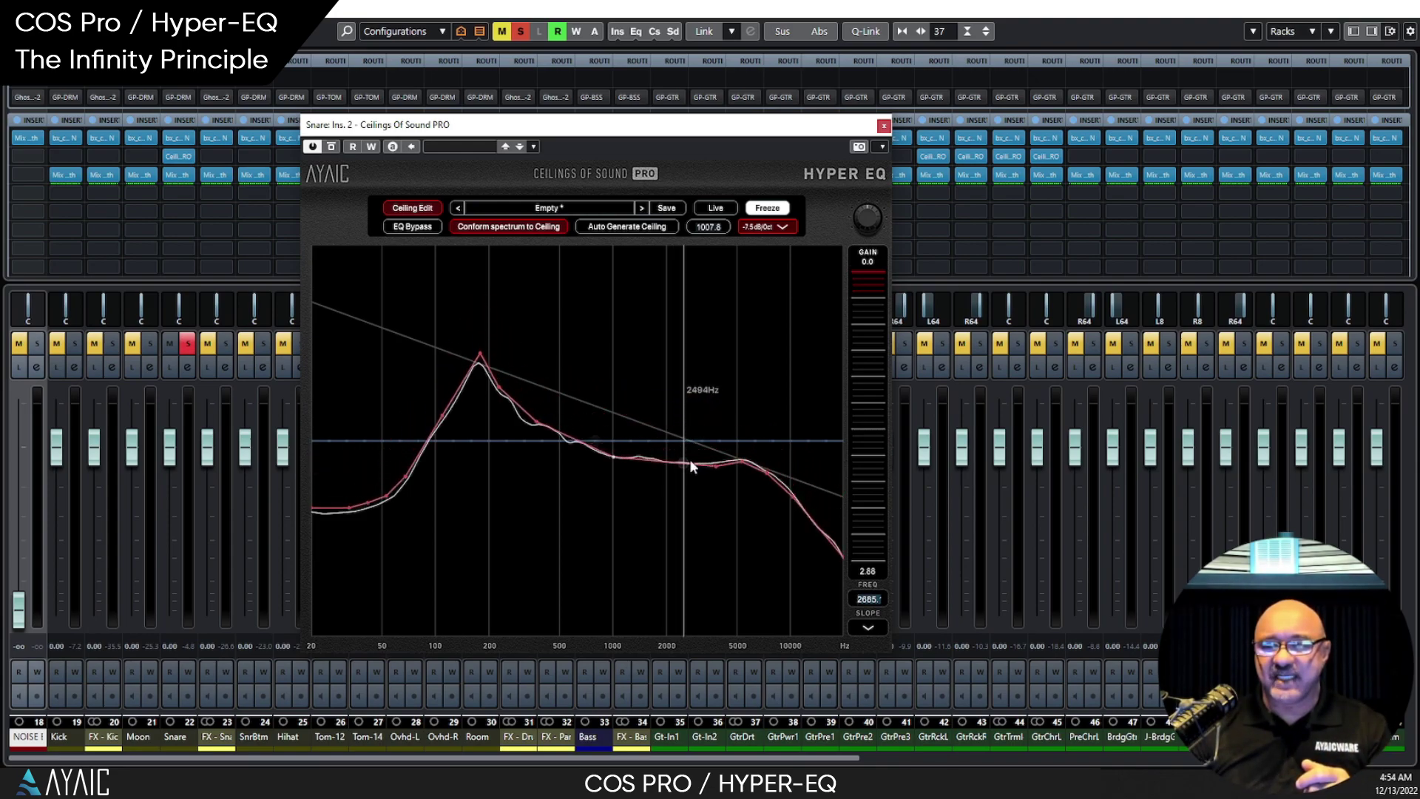
# In EQ Edit, slightly cut the band near 1.5 kHz and the bands above about 4 kHz, and return to Ceiling Edit
pyautogui.click(412, 207)
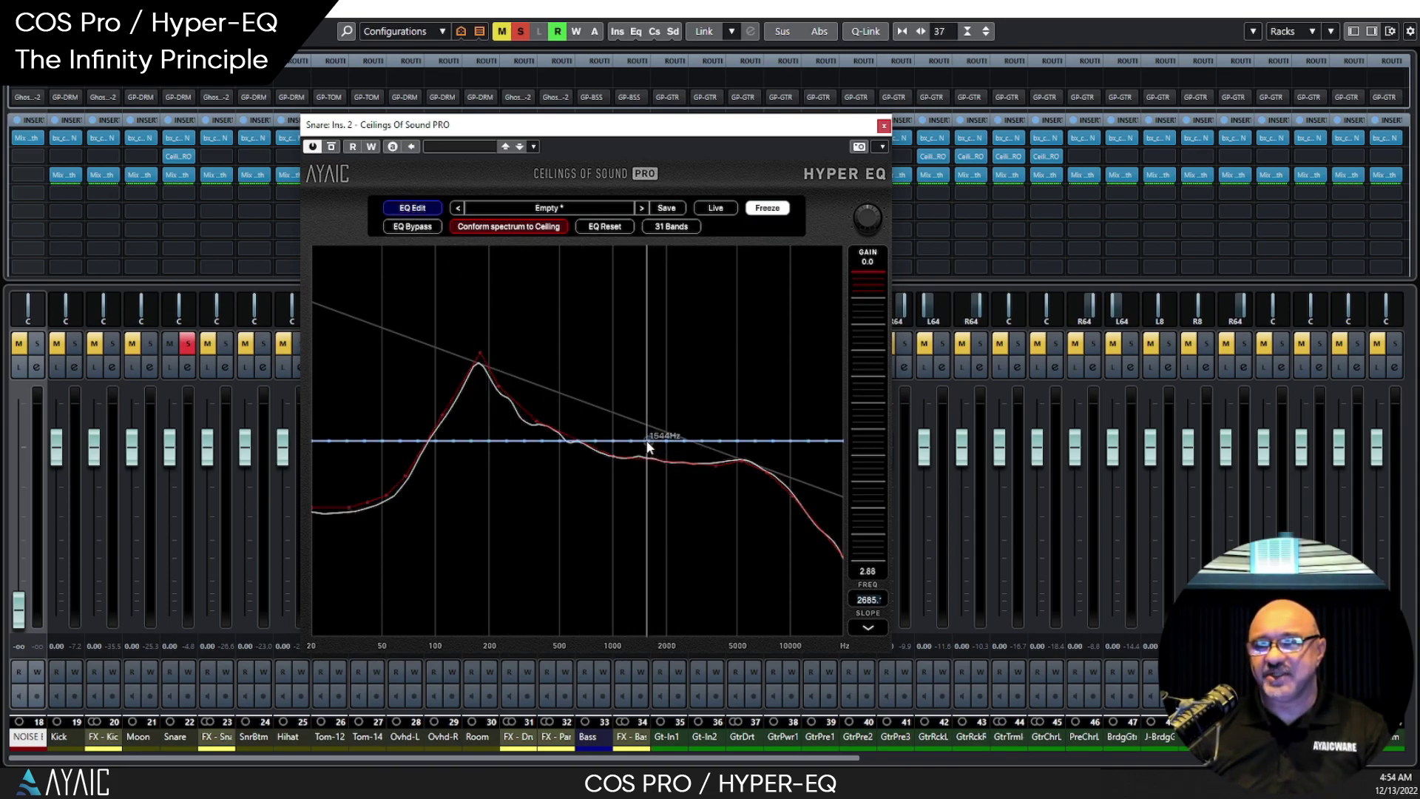
pyautogui.click(411, 209)
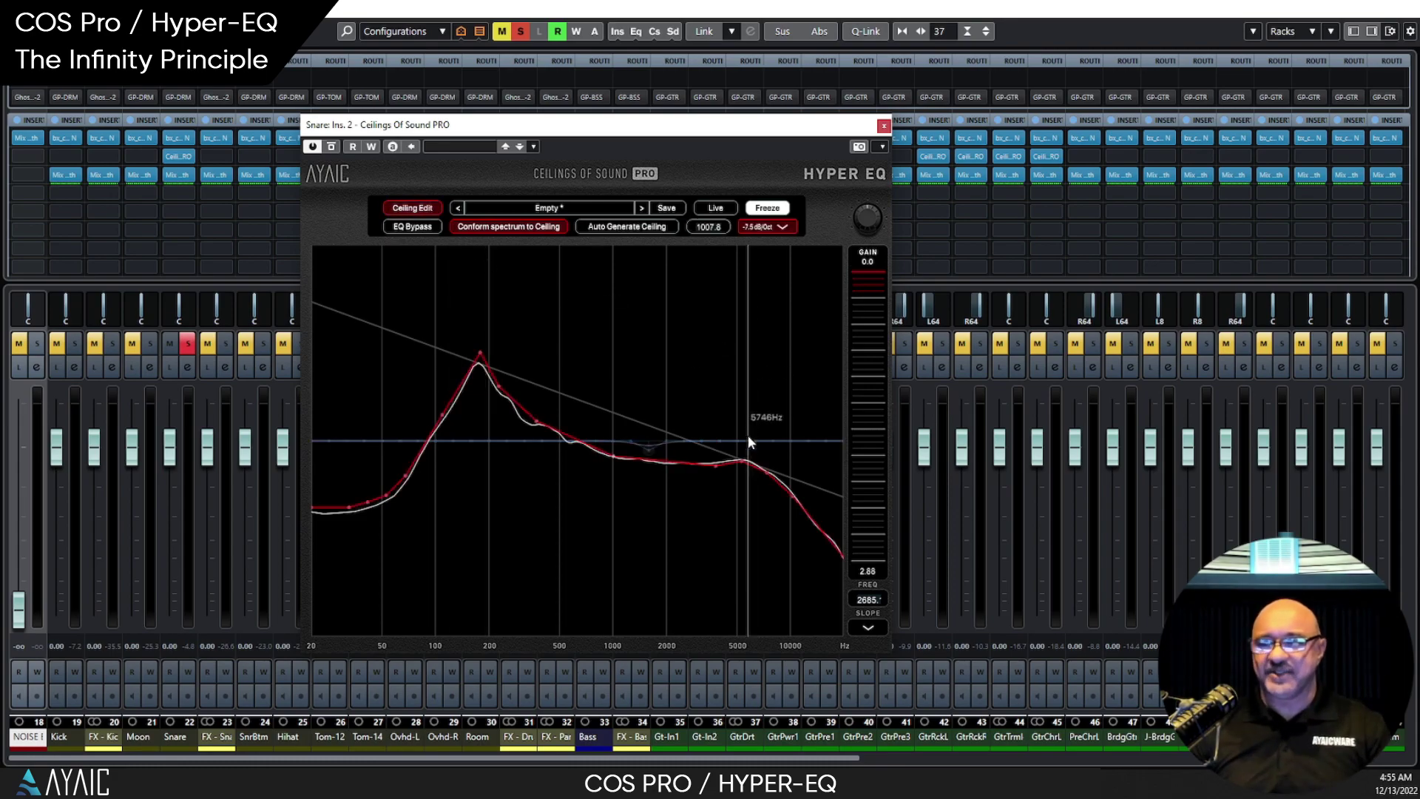
pyautogui.click(412, 209)
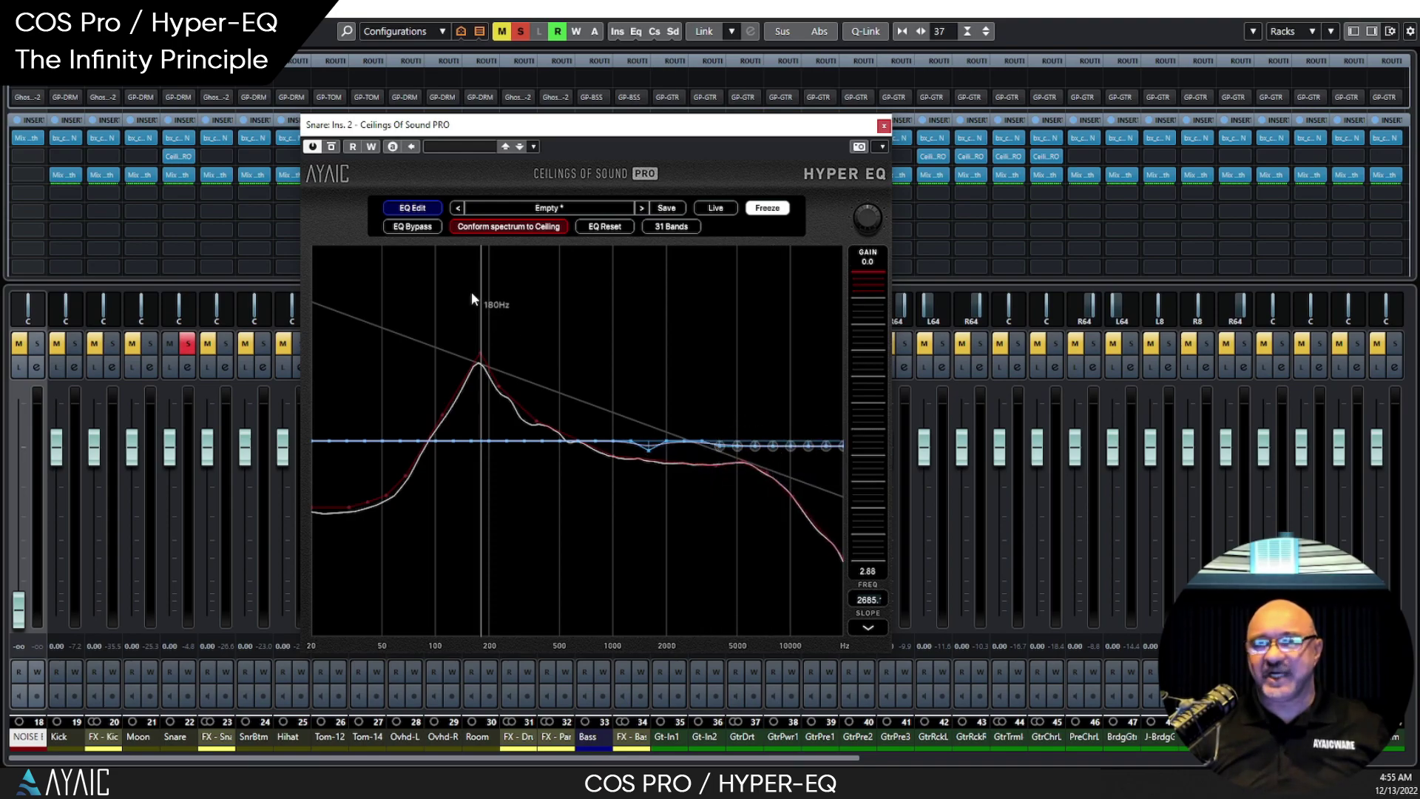
pyautogui.click(403, 210)
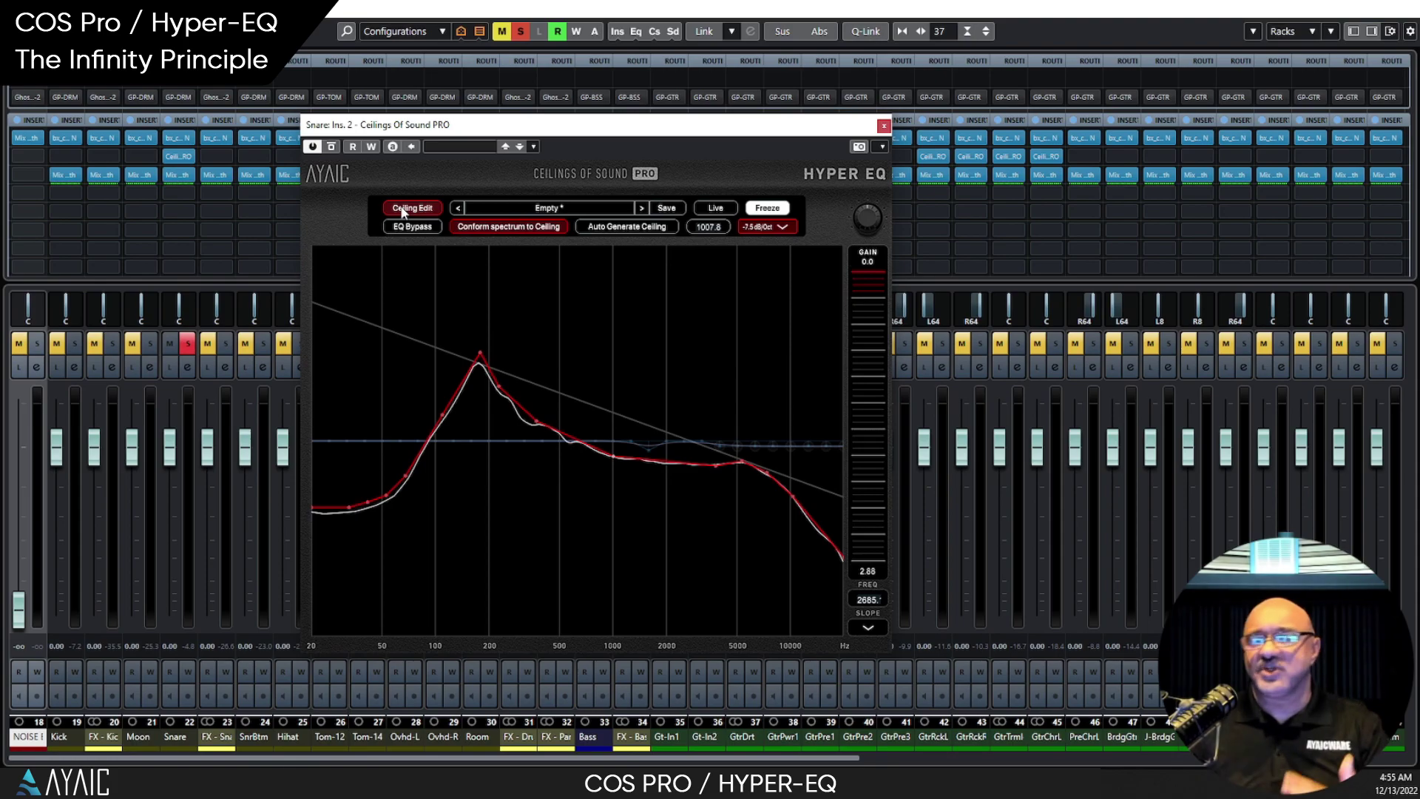